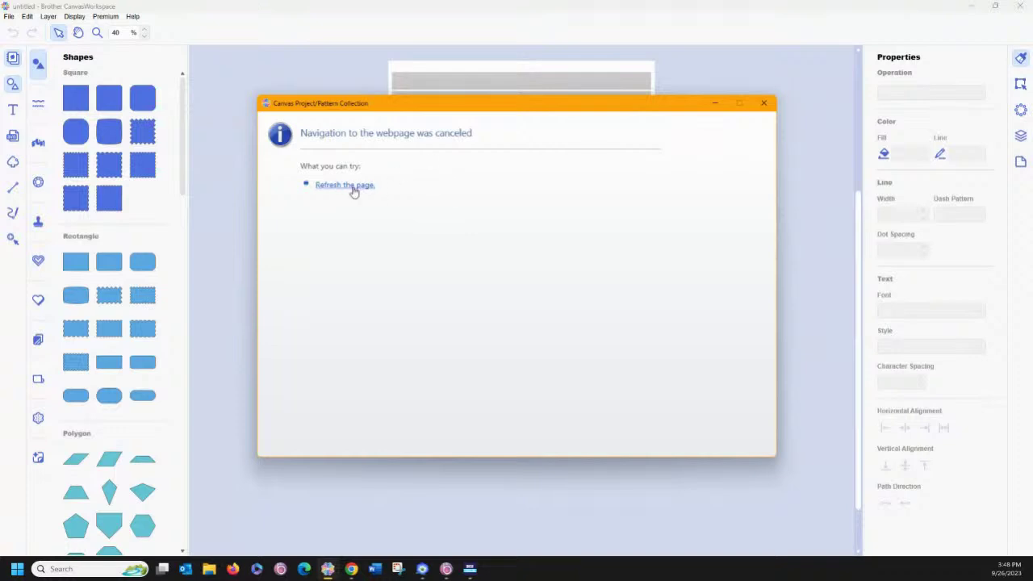
Filter the project collection by Autumn and add Cat Cup Sleeve pattern 000320_B to the canvas.
click(347, 185)
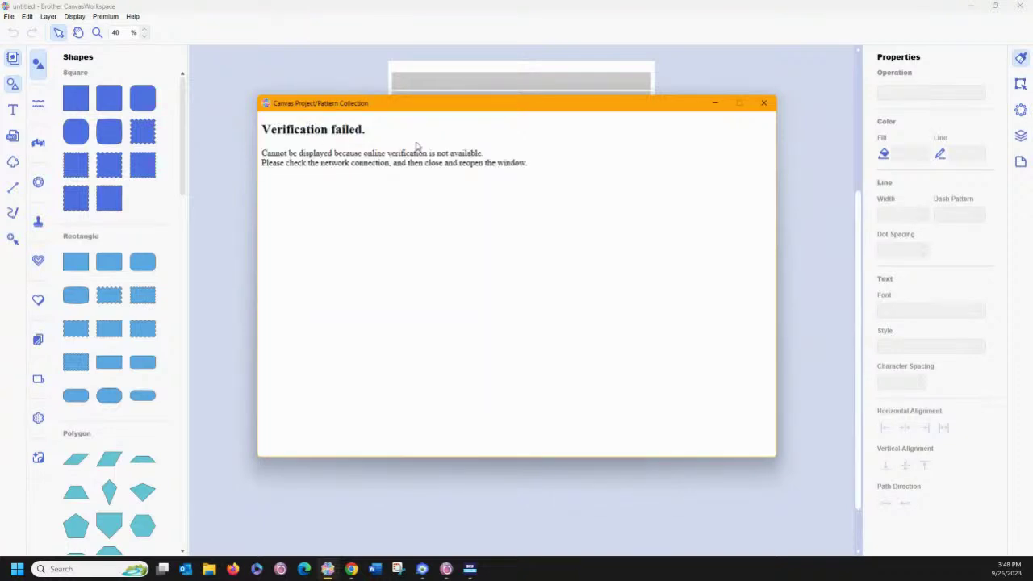
click(764, 103)
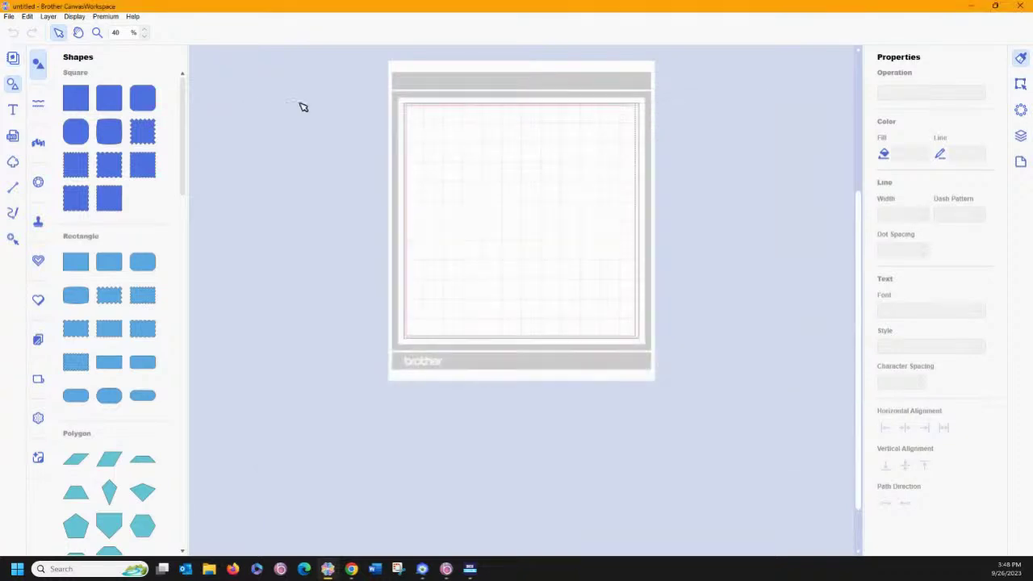
click(13, 60)
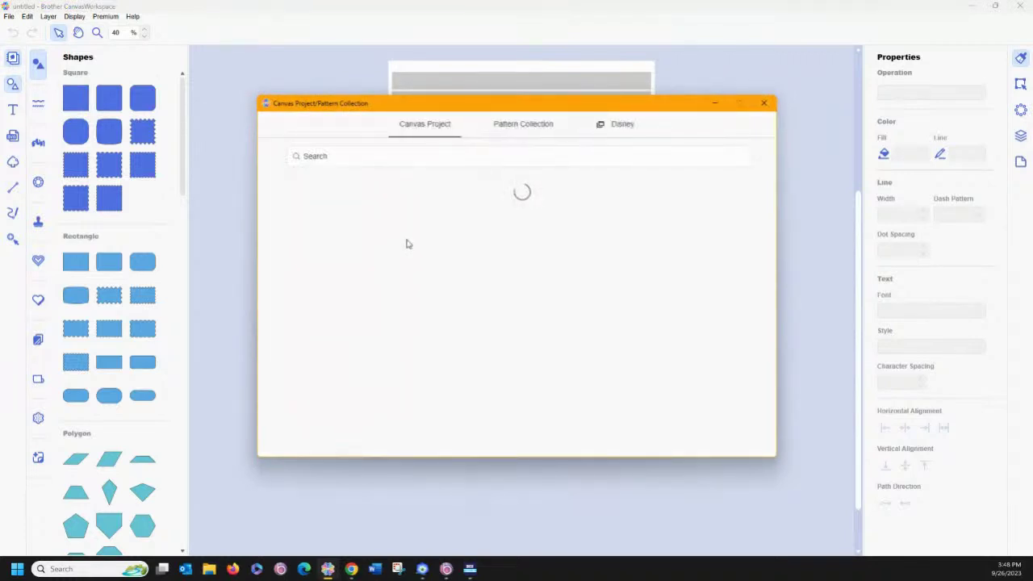
click(389, 157)
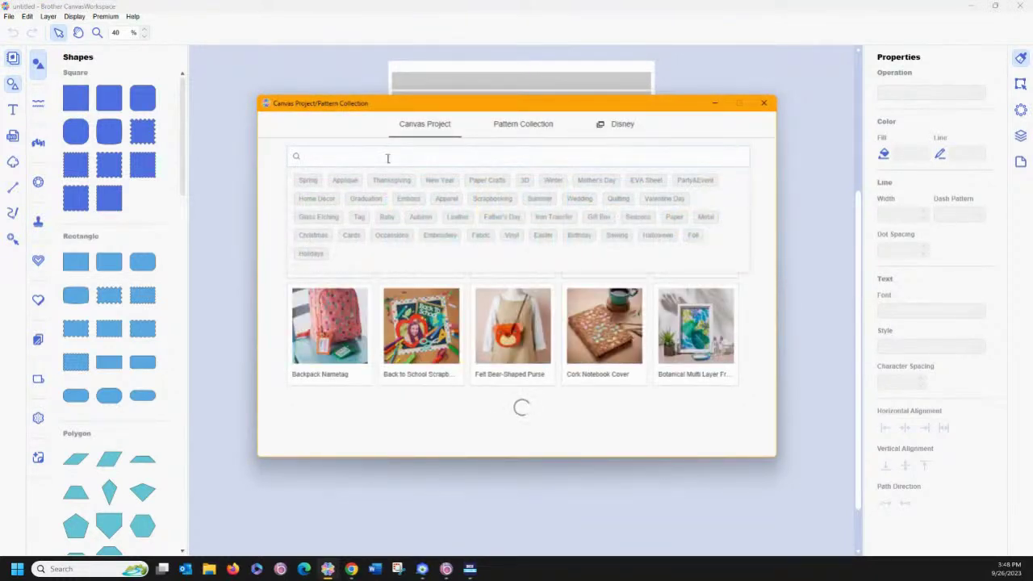
click(422, 218)
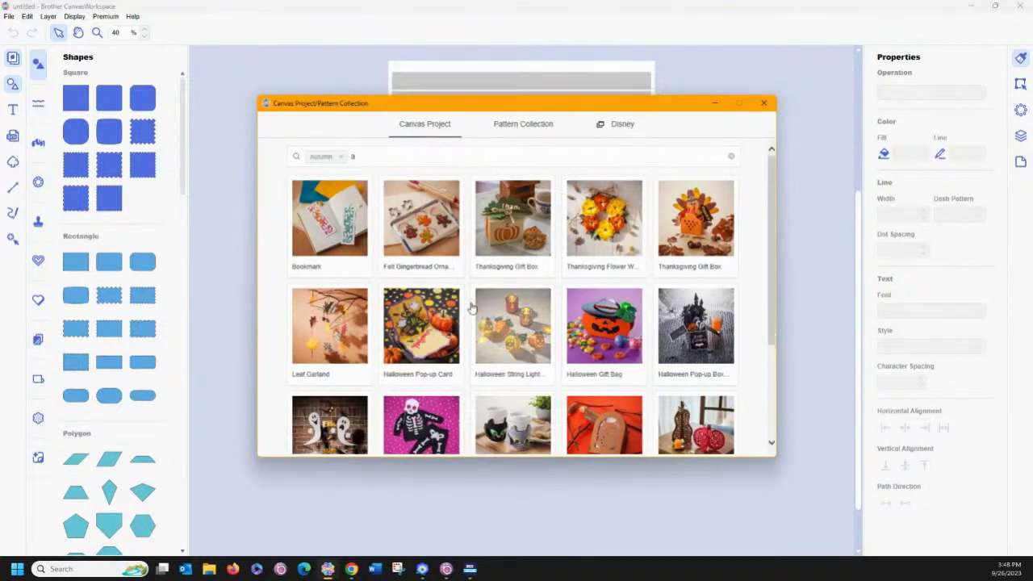
scroll(468, 307, down, 1)
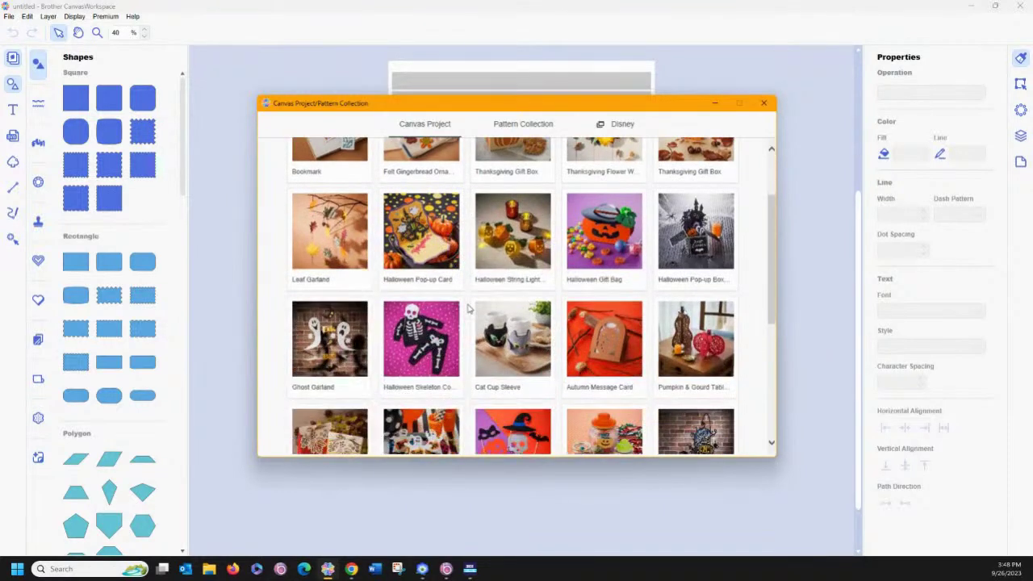
click(507, 353)
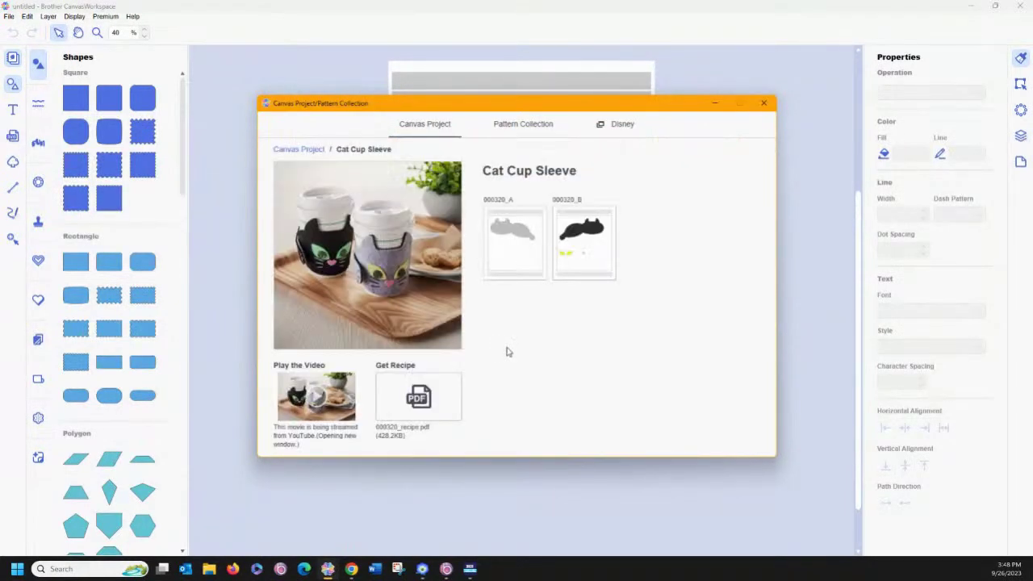
click(575, 239)
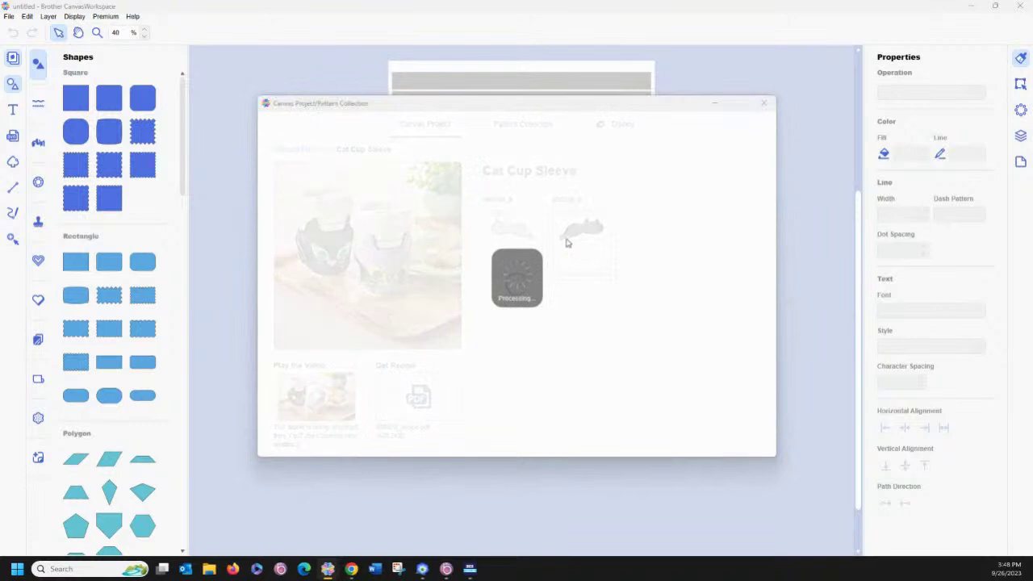
click(713, 107)
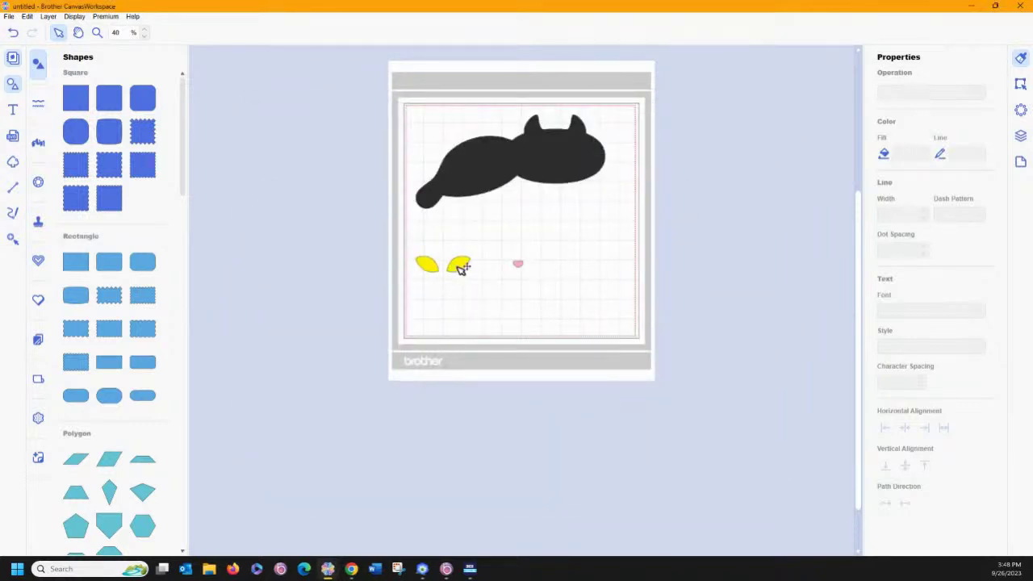
Move the yellow eyes onto the cat's head and the pink heart onto its face as a nose.
drag(398, 250, 479, 300)
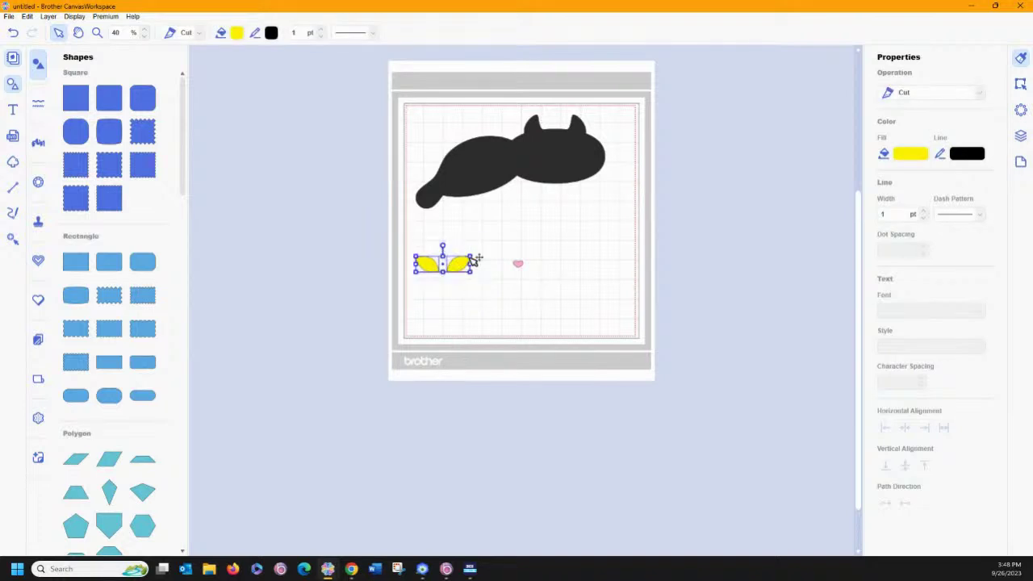
drag(473, 258, 588, 142)
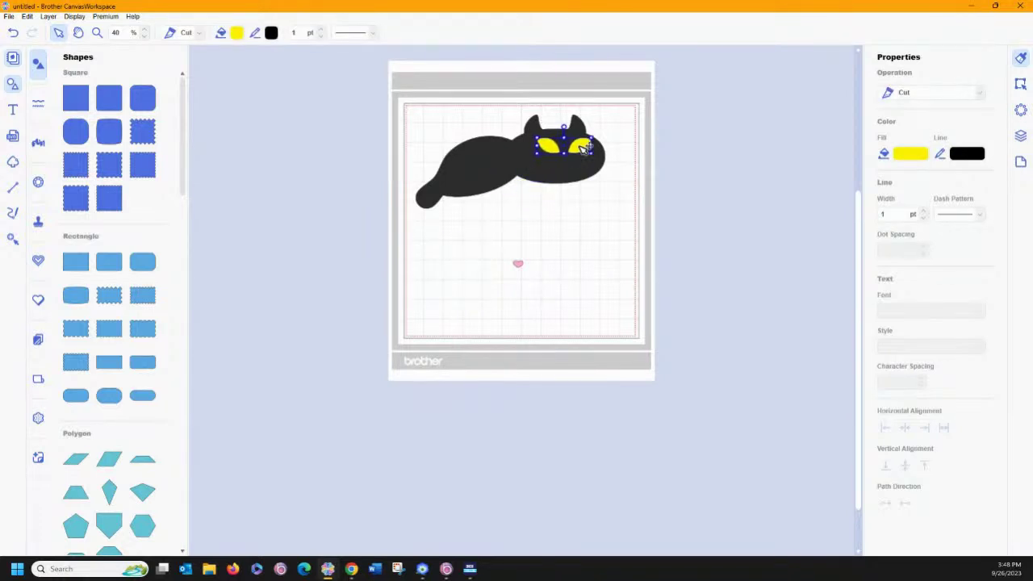
click(516, 262)
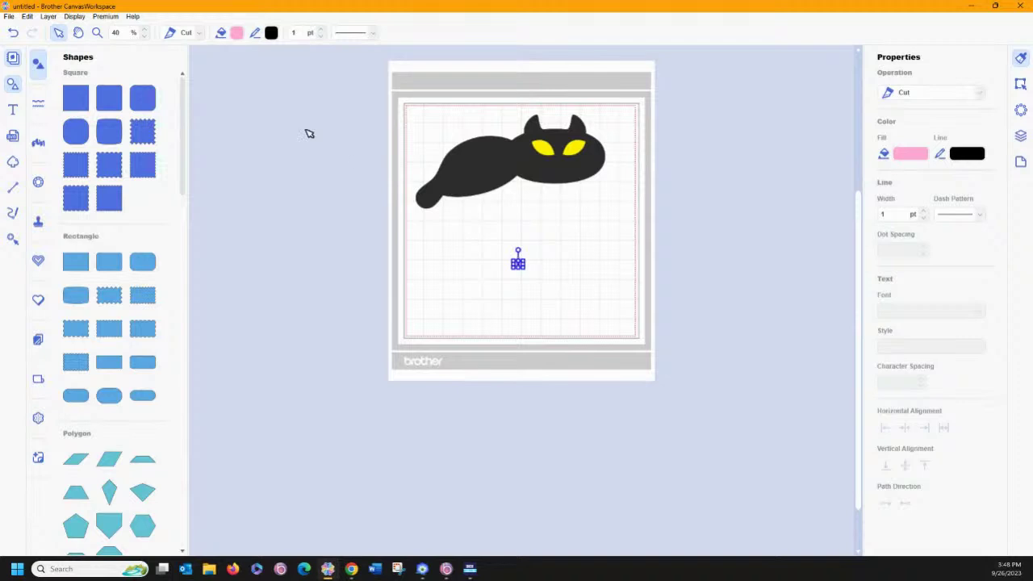
click(97, 33)
double_click(97, 33)
drag(517, 377, 597, 185)
click(594, 236)
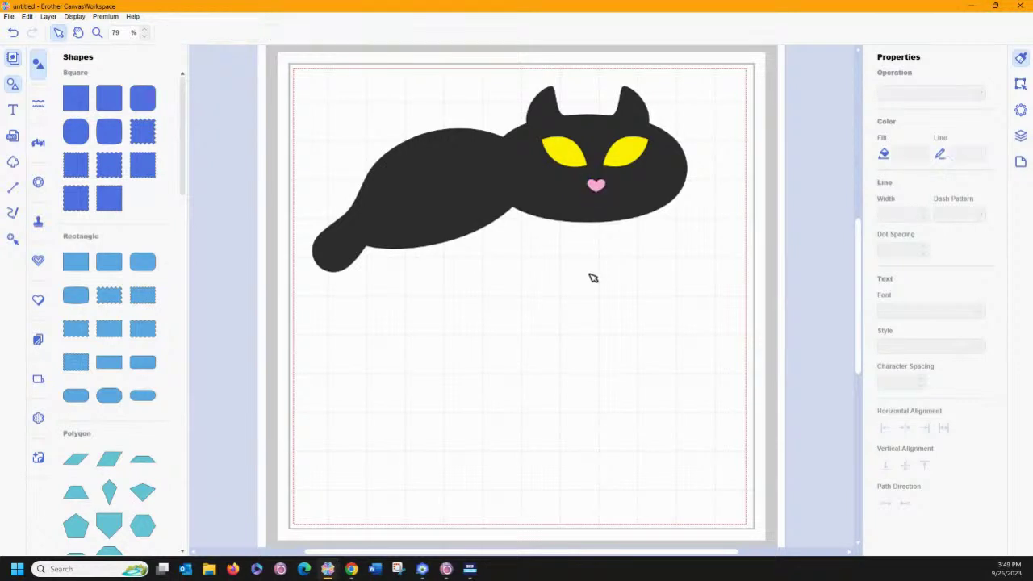
click(9, 16)
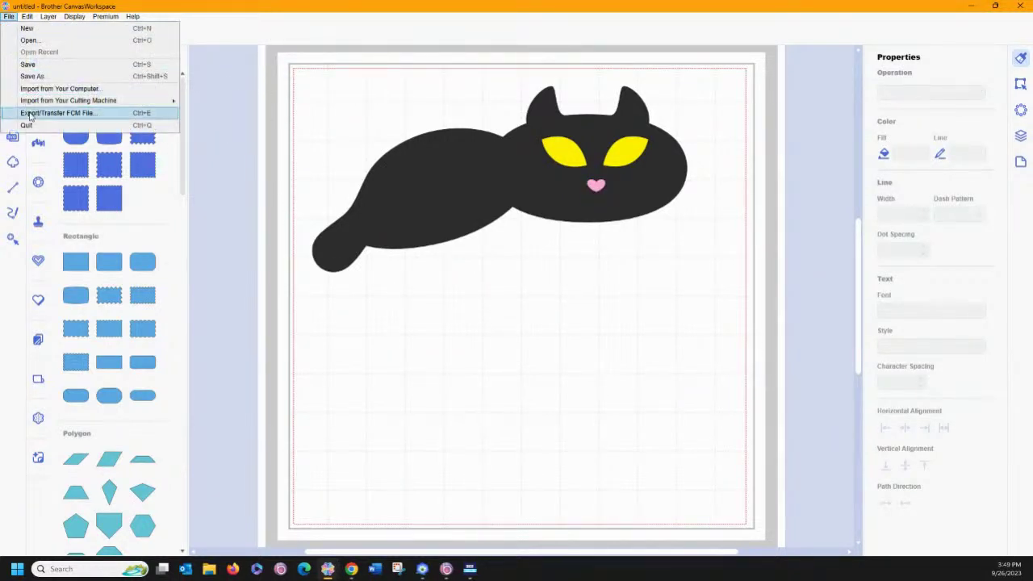
Export the finished cat design as an FCM file named 'cat sleeve'.
click(30, 114)
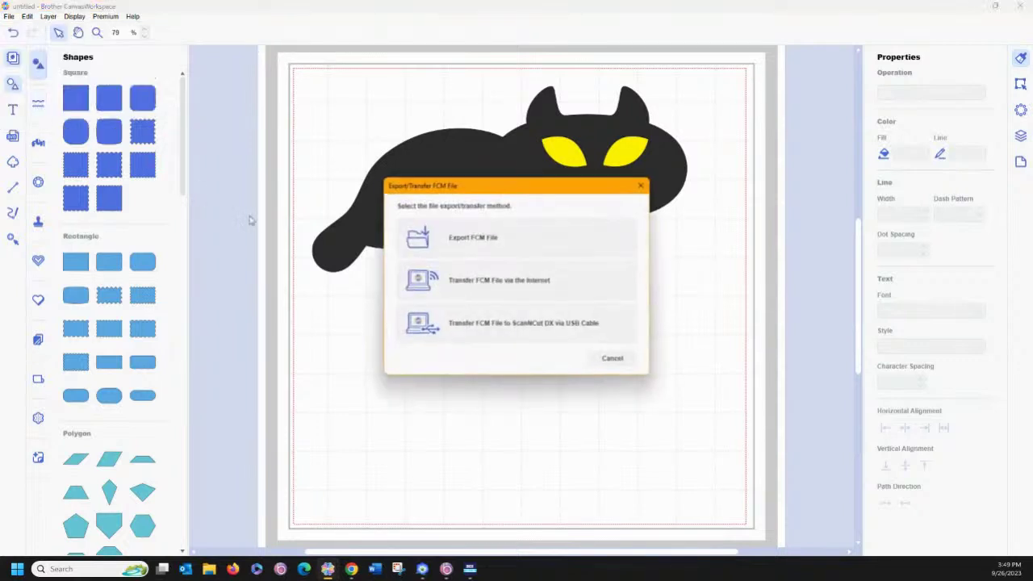
click(431, 254)
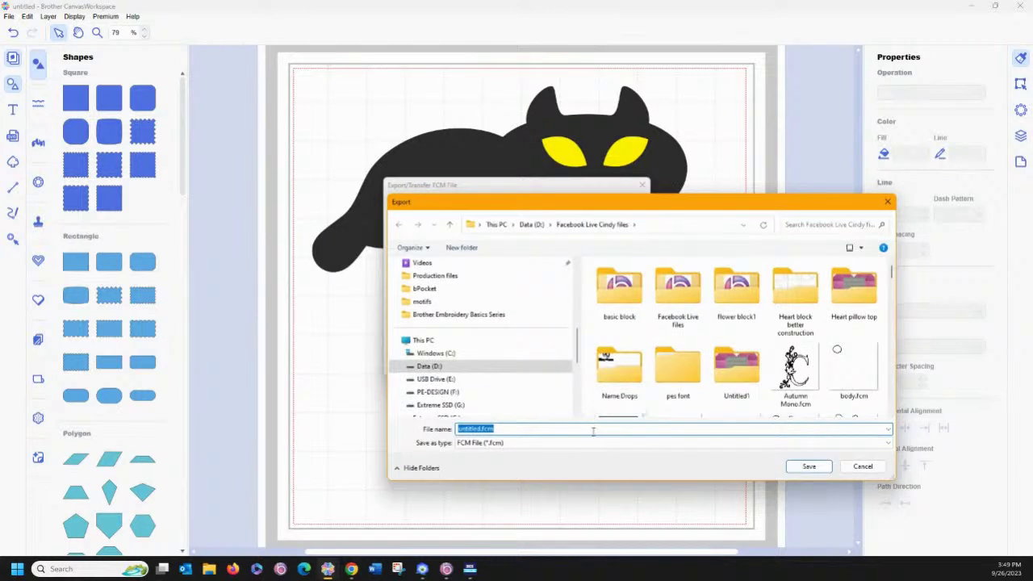
text(cat sleeve)
key(Return)
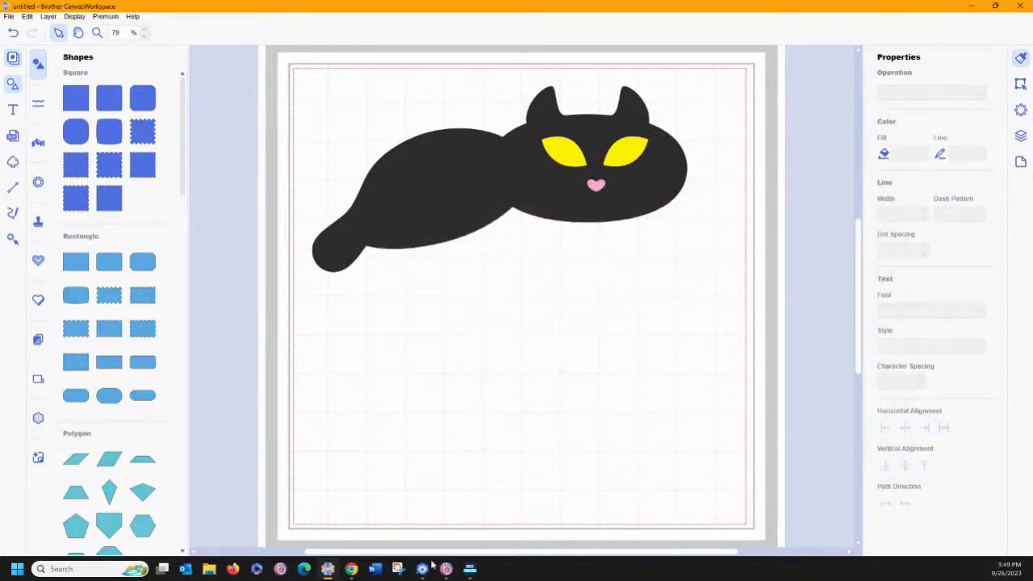
click(422, 570)
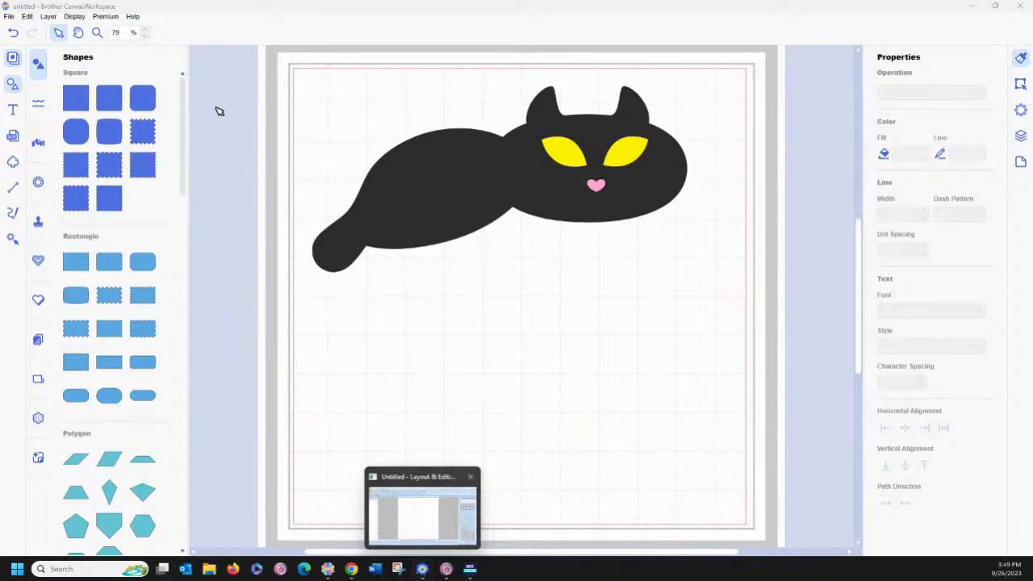
Reopen the CanvasWorkspace project collection and filter it by the Autumn tag.
click(16, 60)
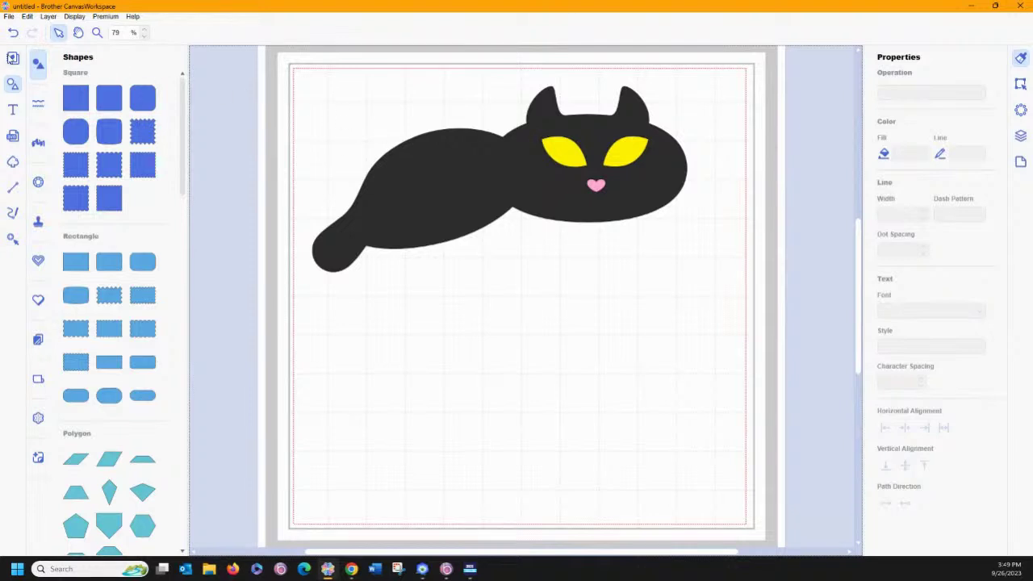
click(12, 61)
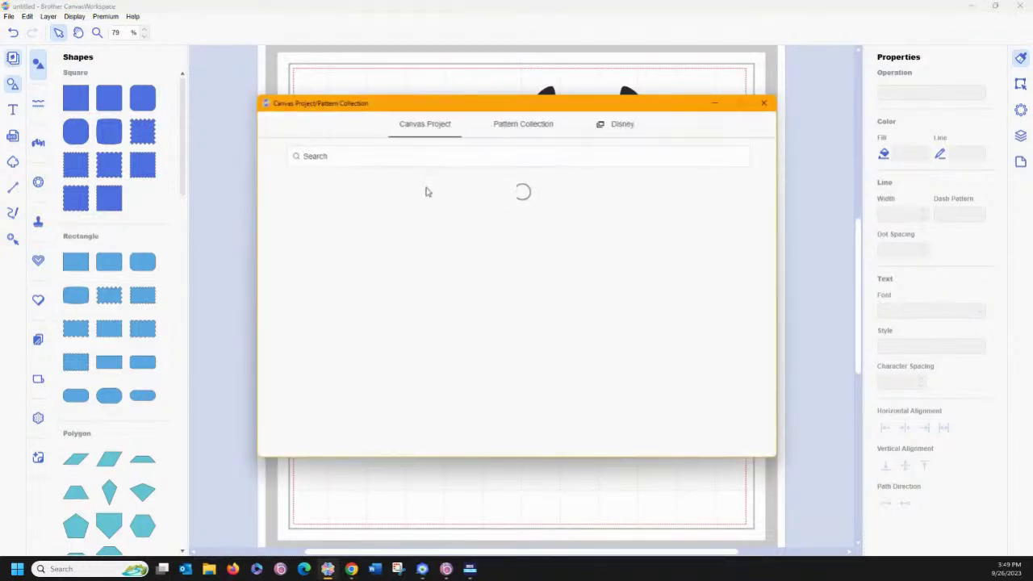
click(394, 153)
text(ai)
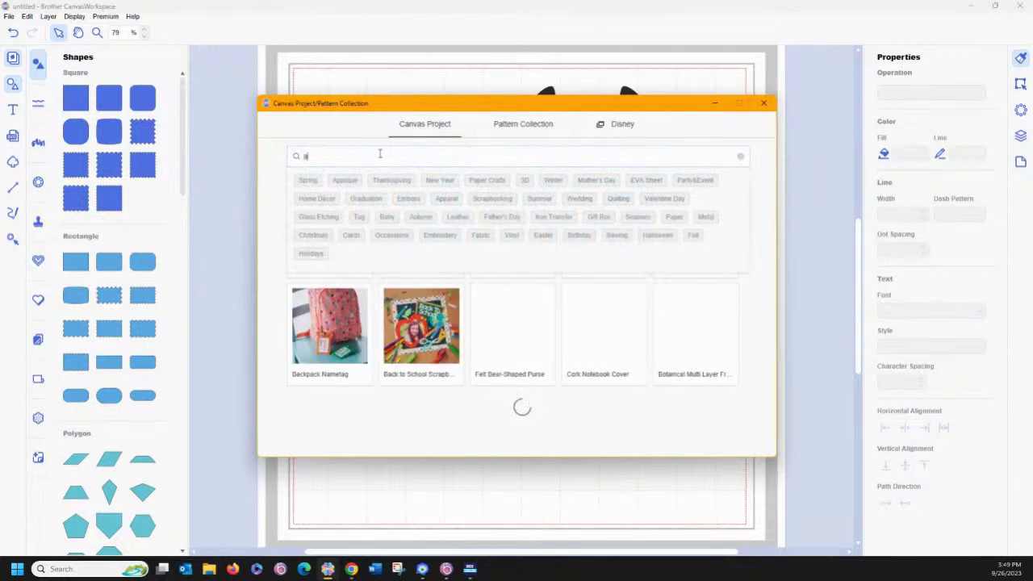
click(418, 219)
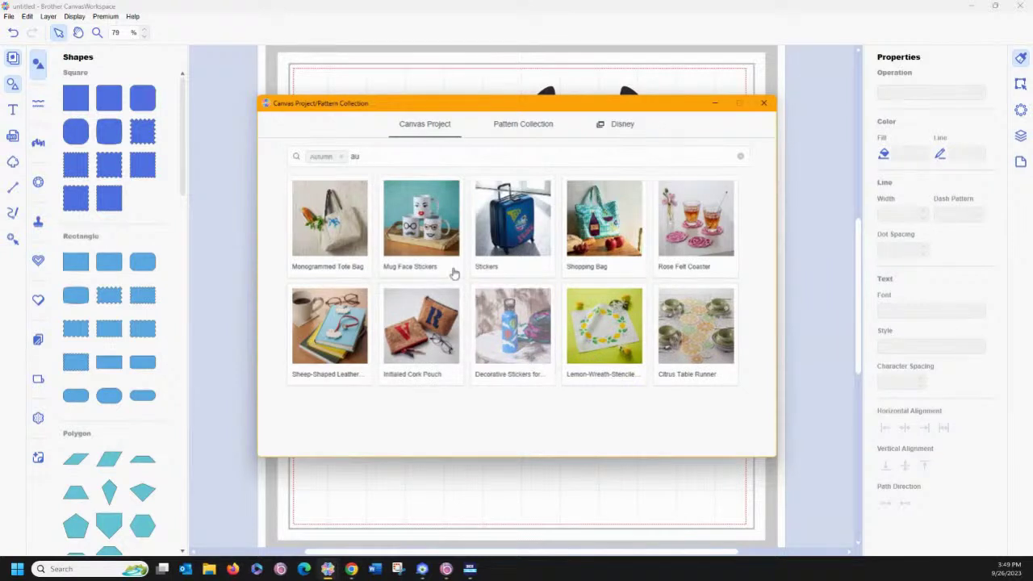
click(364, 159)
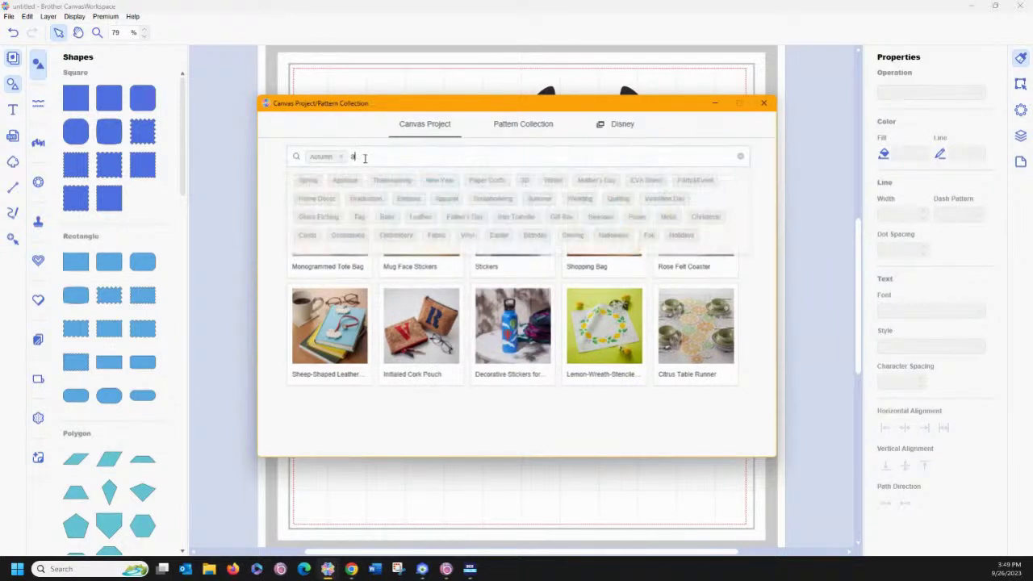
key(BackSpace)
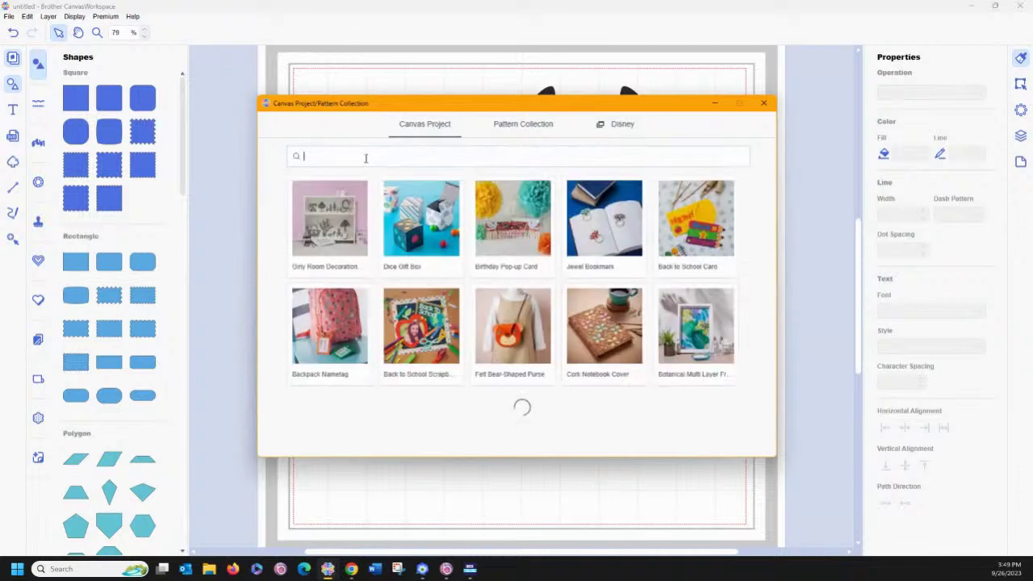
click(364, 153)
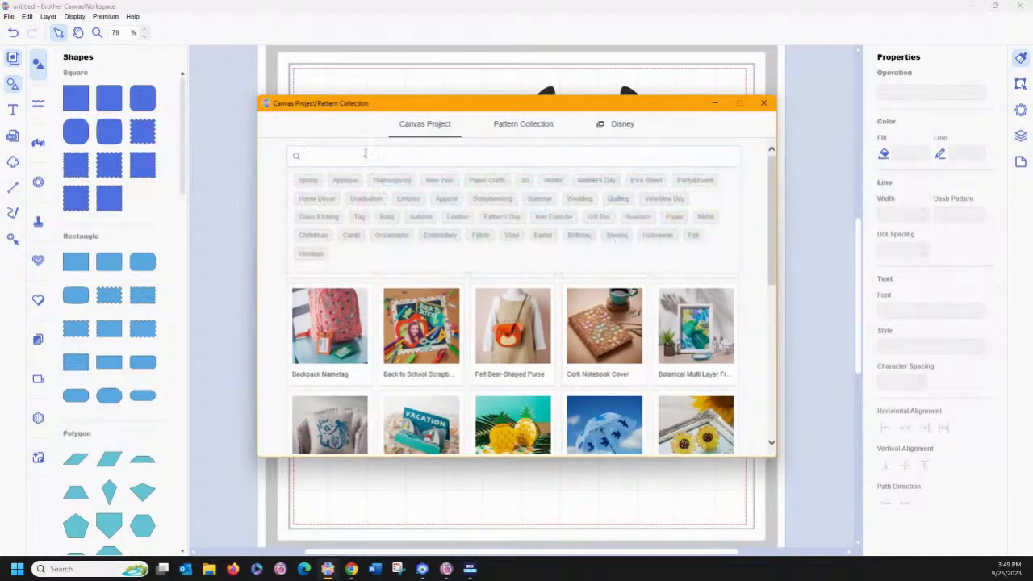
click(417, 223)
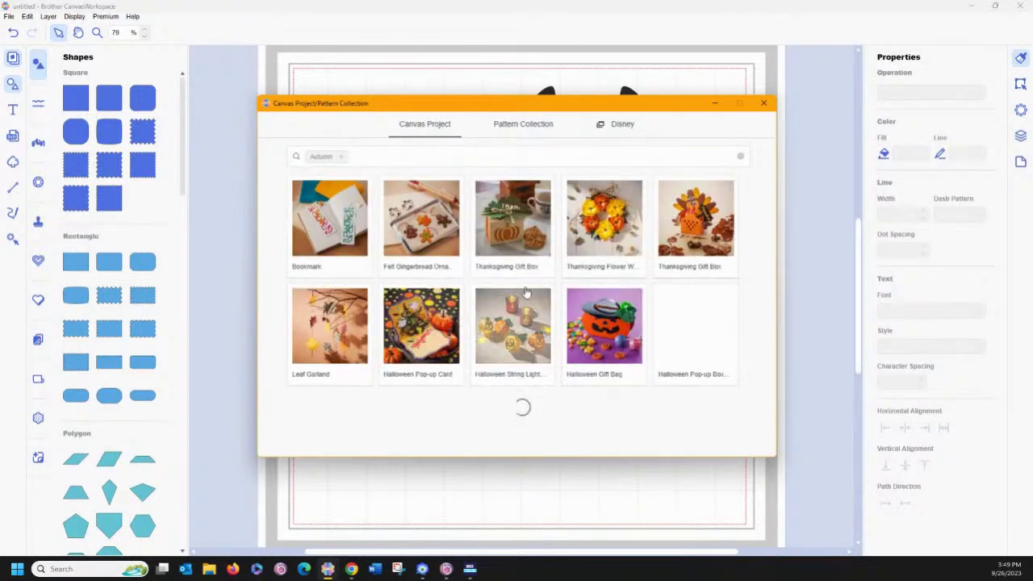
Browse the Autumn results and open the Cat Cup Sleeve project page.
scroll(529, 284, down, 3)
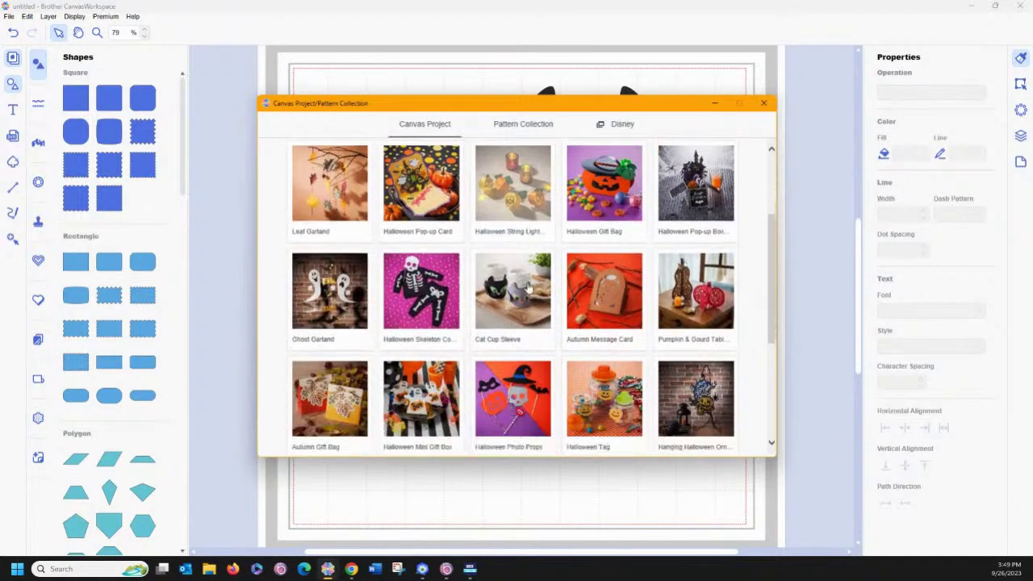
scroll(529, 284, down, 3)
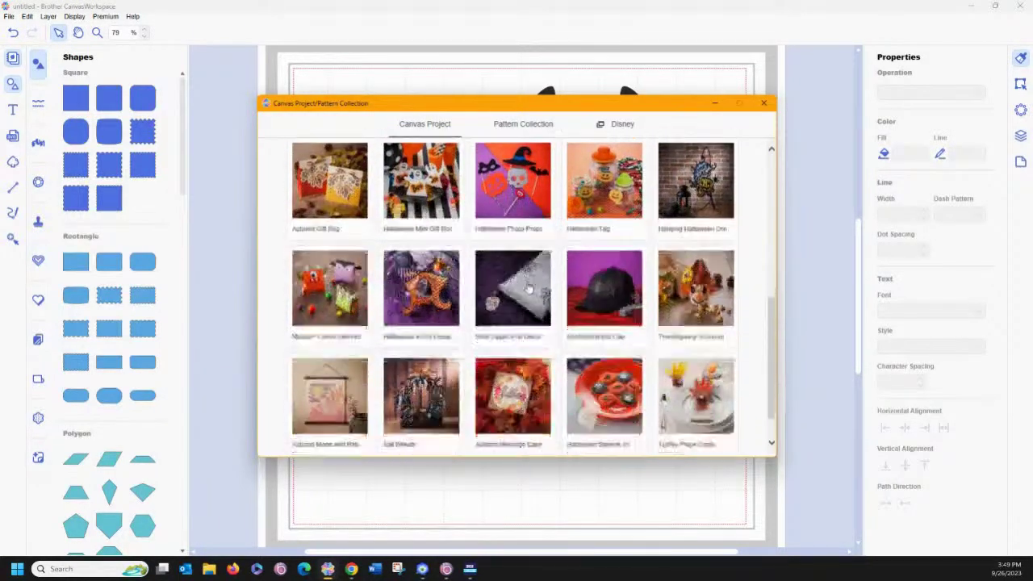
scroll(529, 288, down, 1)
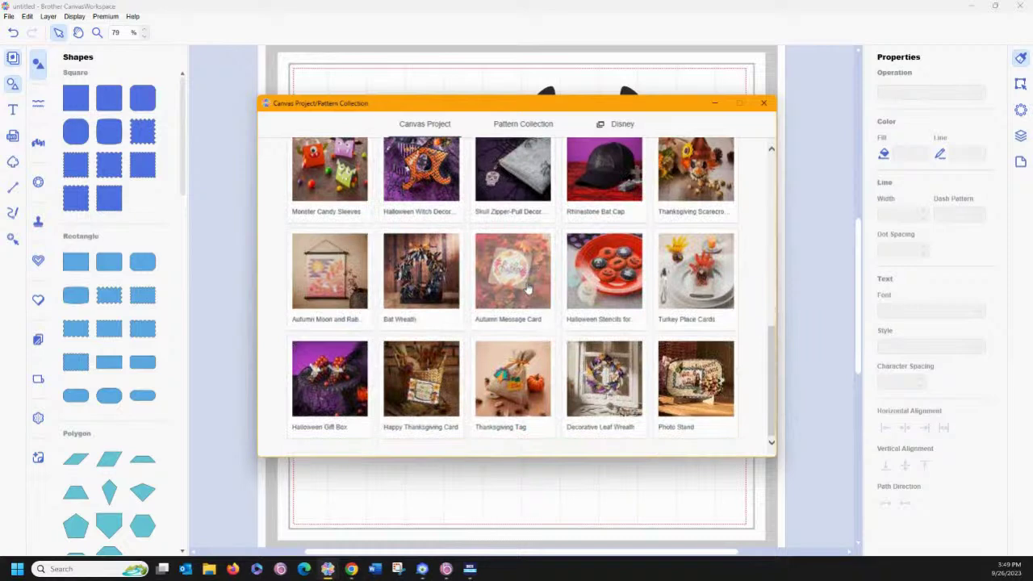
mouse_move(328, 570)
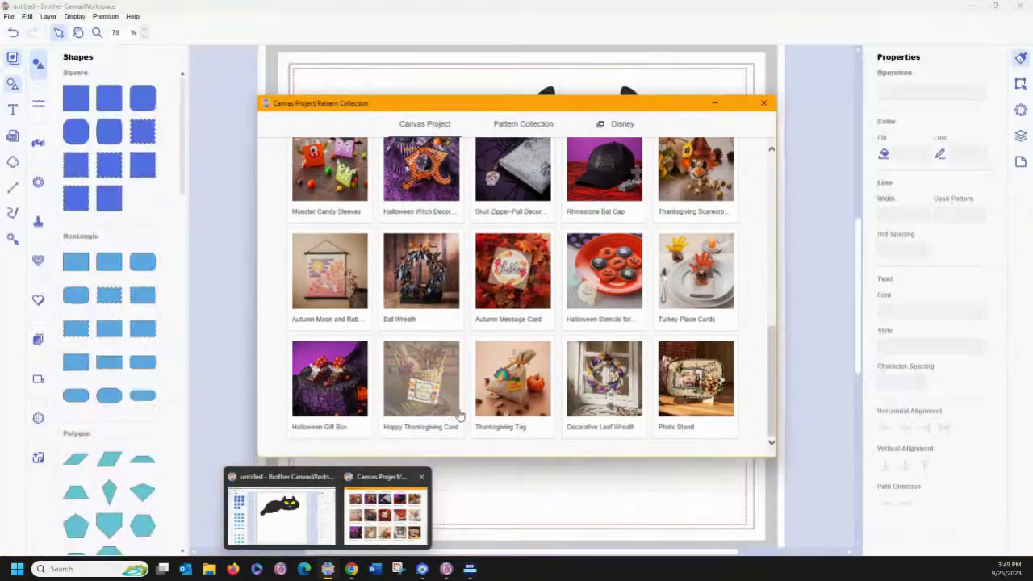
scroll(465, 357, up, 1)
scroll(465, 357, up, 3)
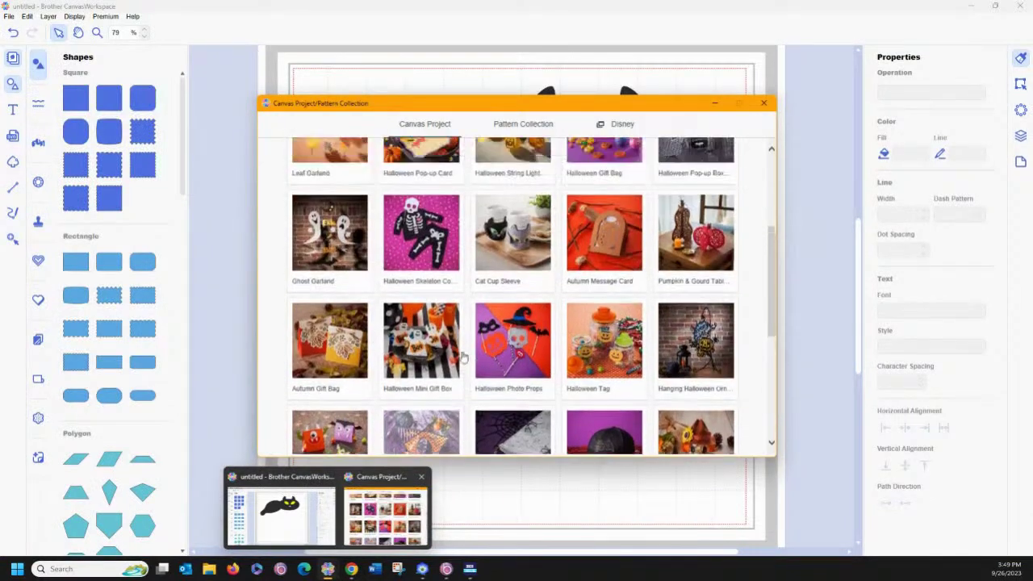
click(506, 317)
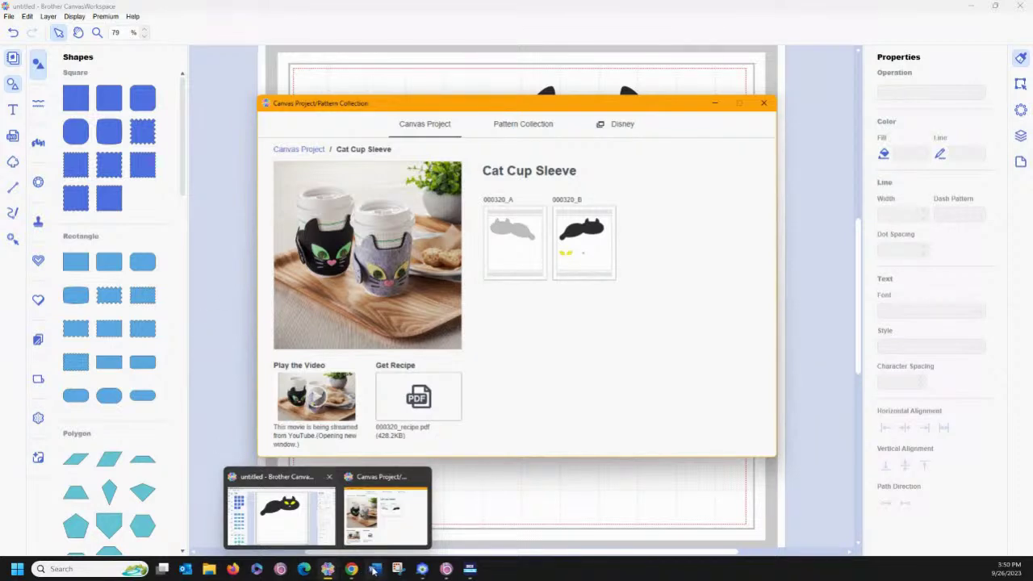
click(422, 569)
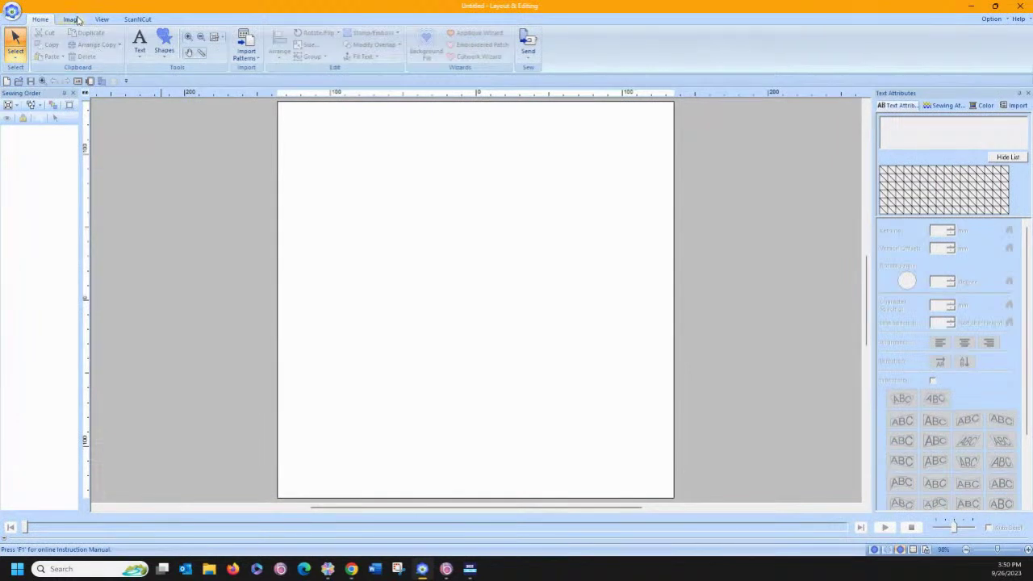
Import cat sleeve.fcm from the Facebook Live Cindy files folder through the ScanNCut tab.
click(134, 22)
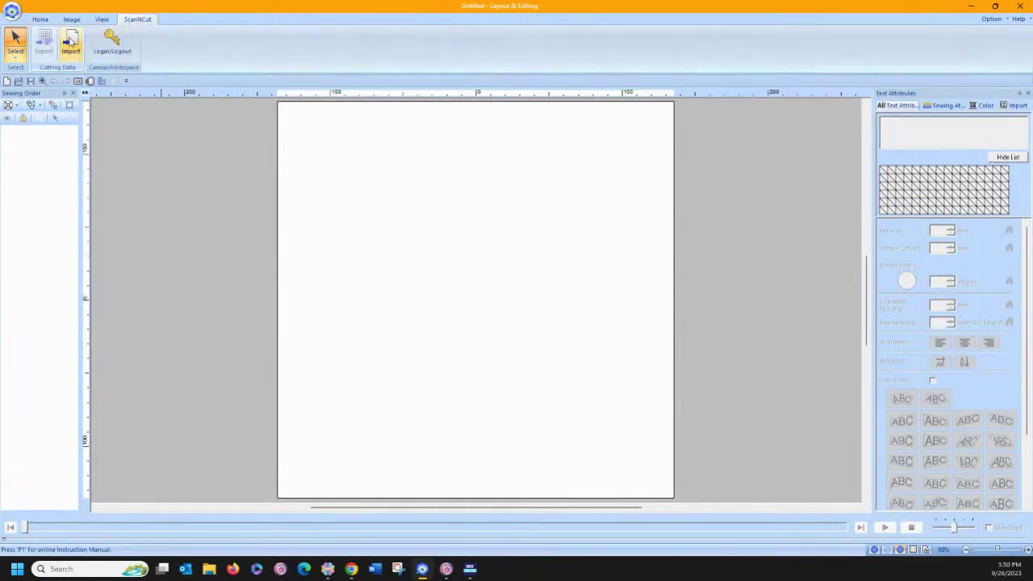
click(71, 42)
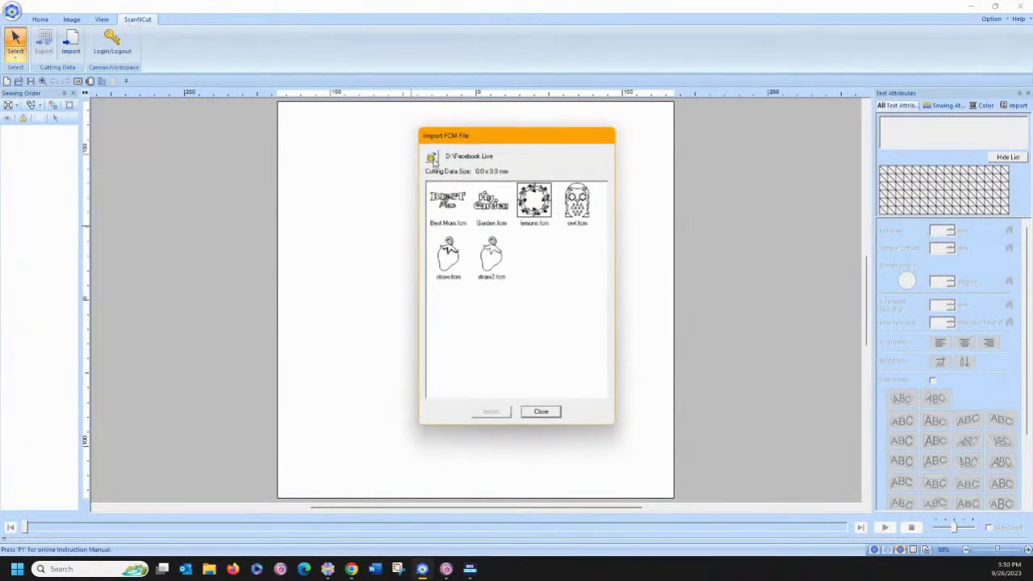
click(432, 158)
scroll(488, 305, down, 1)
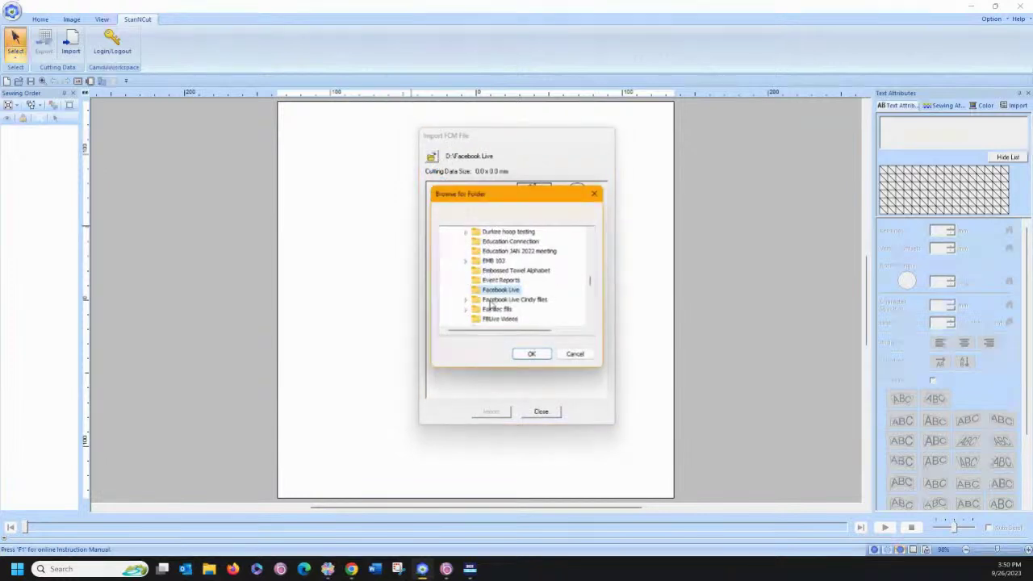
click(496, 301)
click(531, 353)
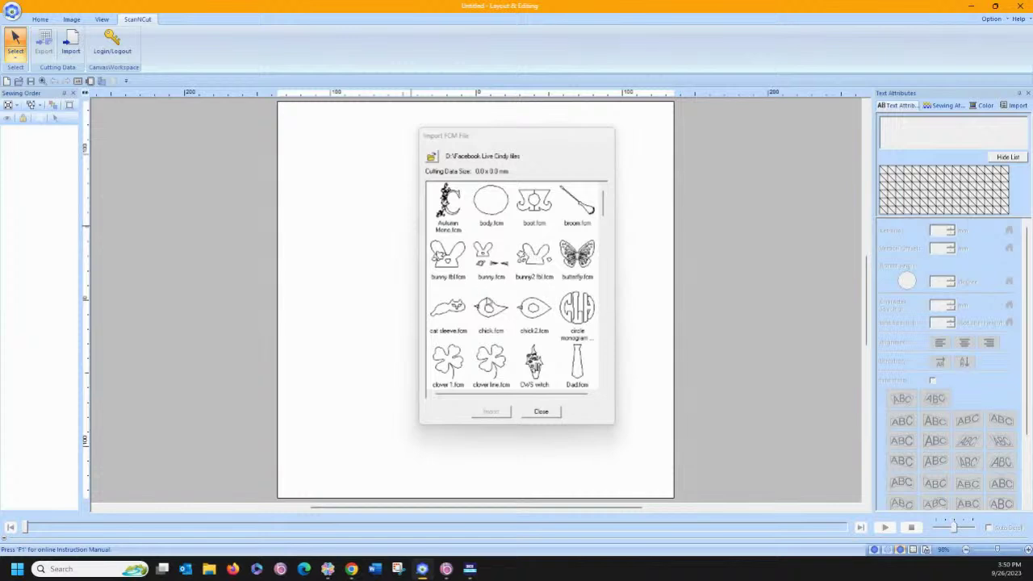
click(447, 308)
click(491, 413)
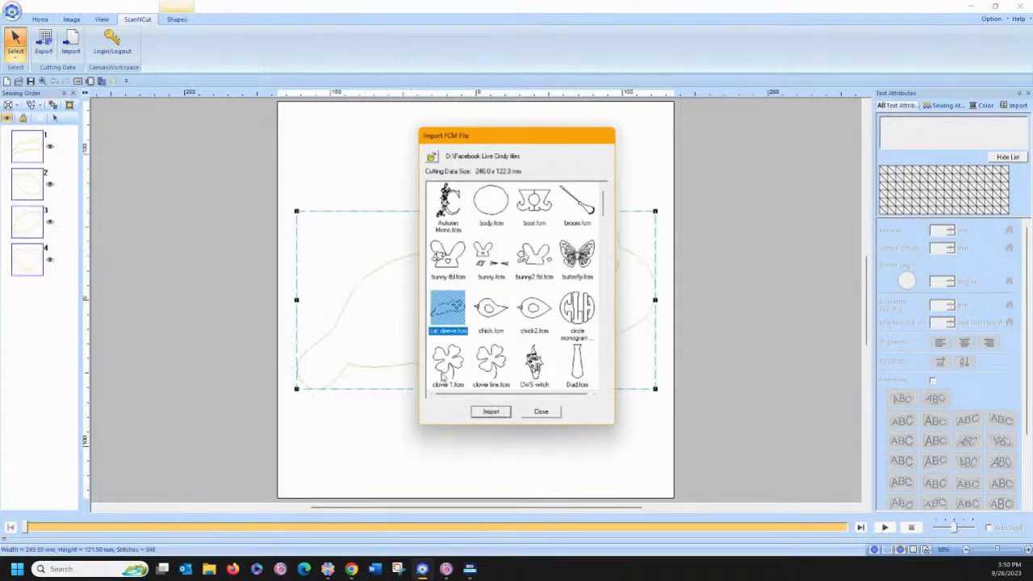
click(540, 412)
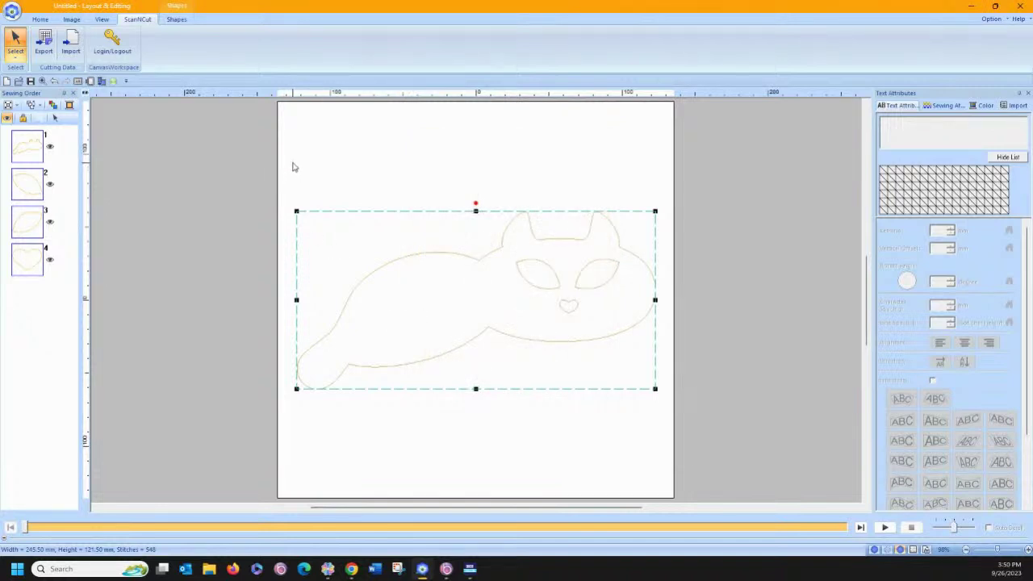
click(40, 19)
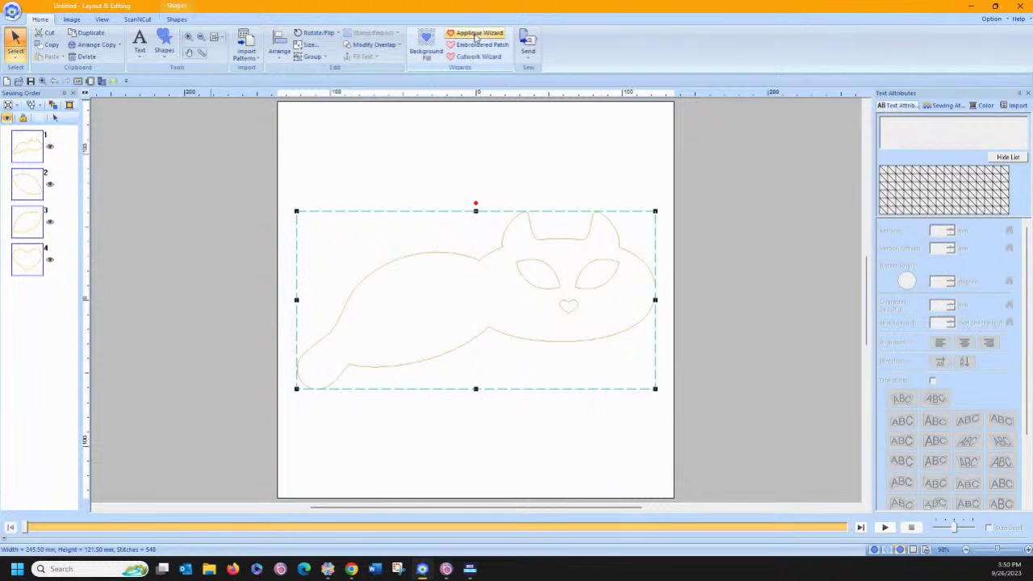
Place a vertical guide at the page centre from the ruler.
click(465, 93)
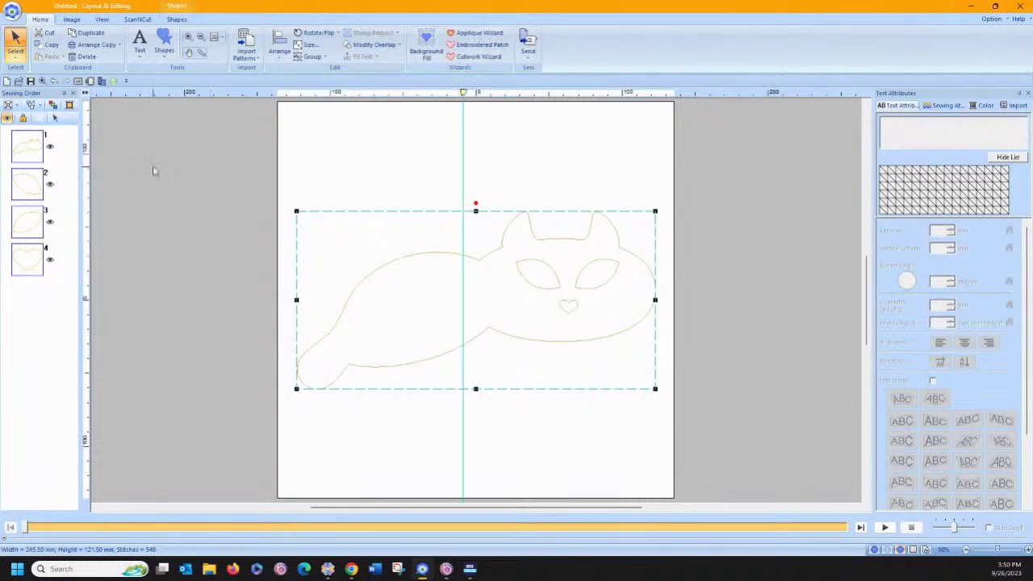
click(162, 175)
click(384, 266)
right_click(384, 265)
click(395, 281)
click(382, 166)
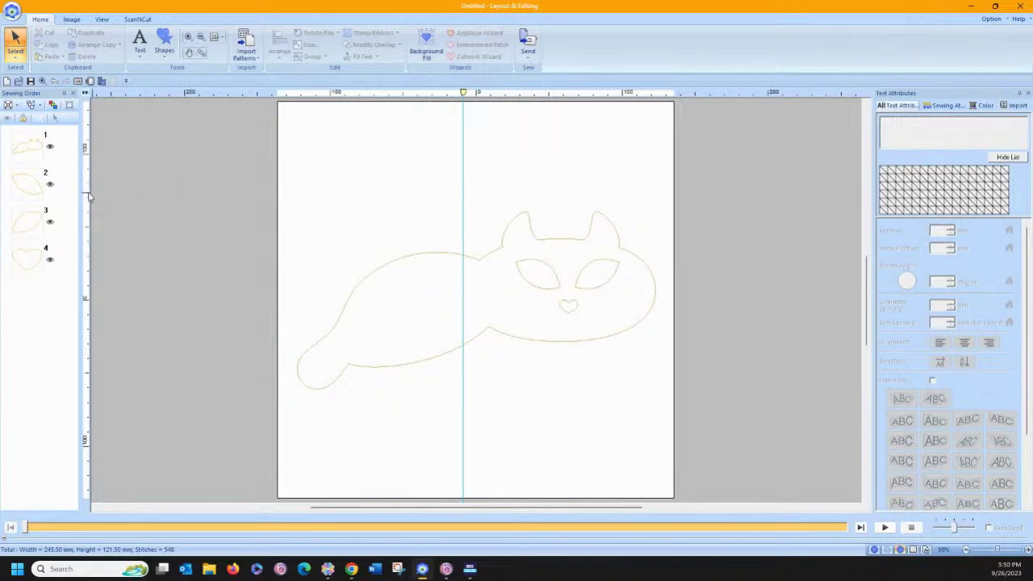
Select the cat body, eyes and nose together and start the Applique Wizard.
drag(66, 168, 21, 287)
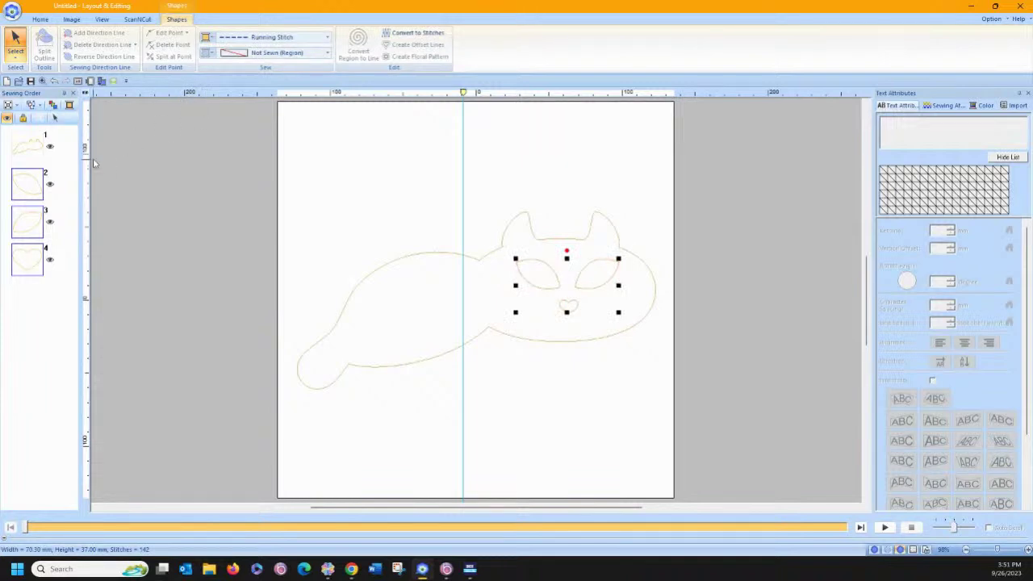
shift+click(42, 153)
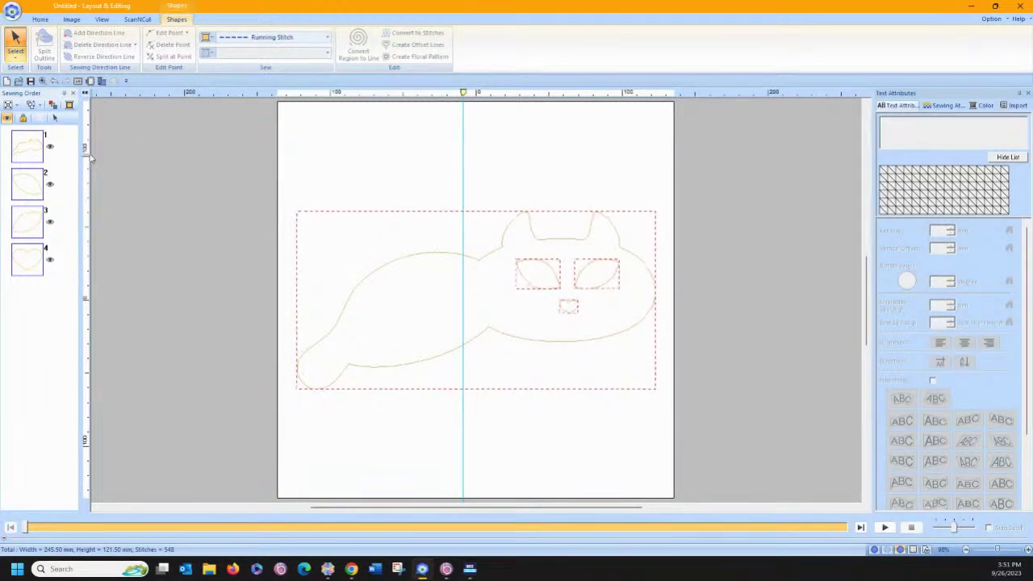
click(55, 118)
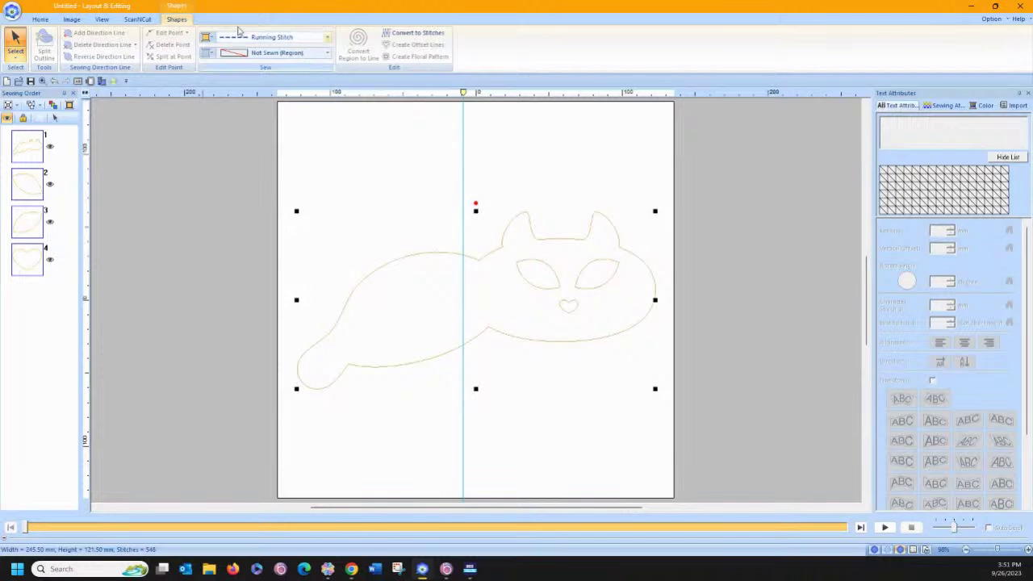
click(41, 19)
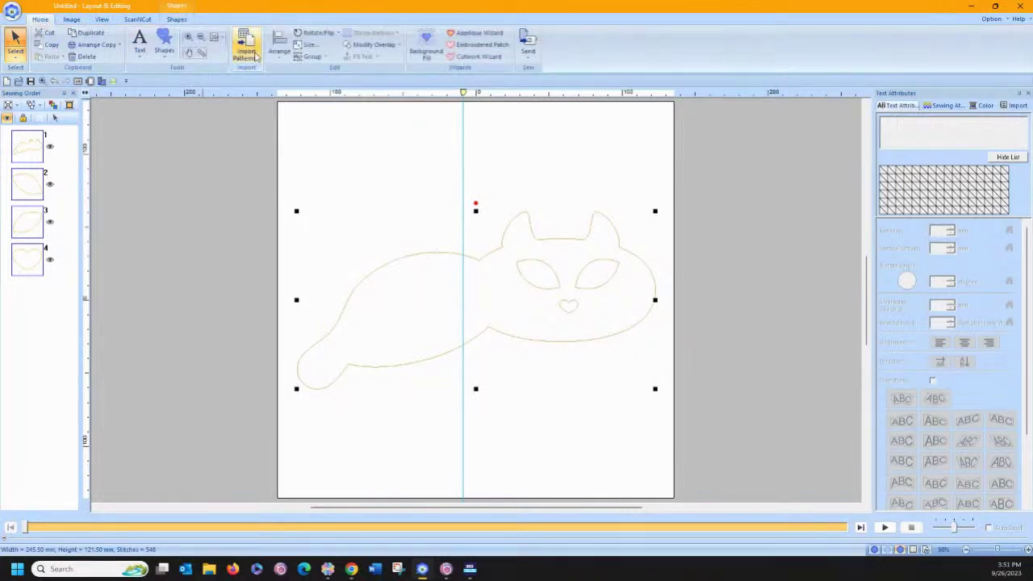
click(478, 32)
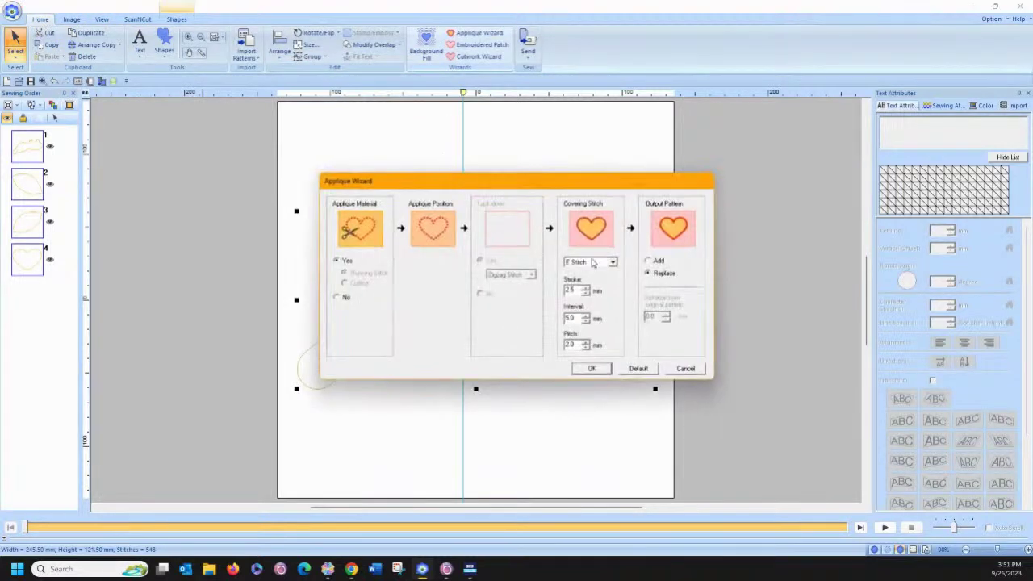
Apply the E-stitch appliqué settings and inspect the first three sewing steps.
click(592, 369)
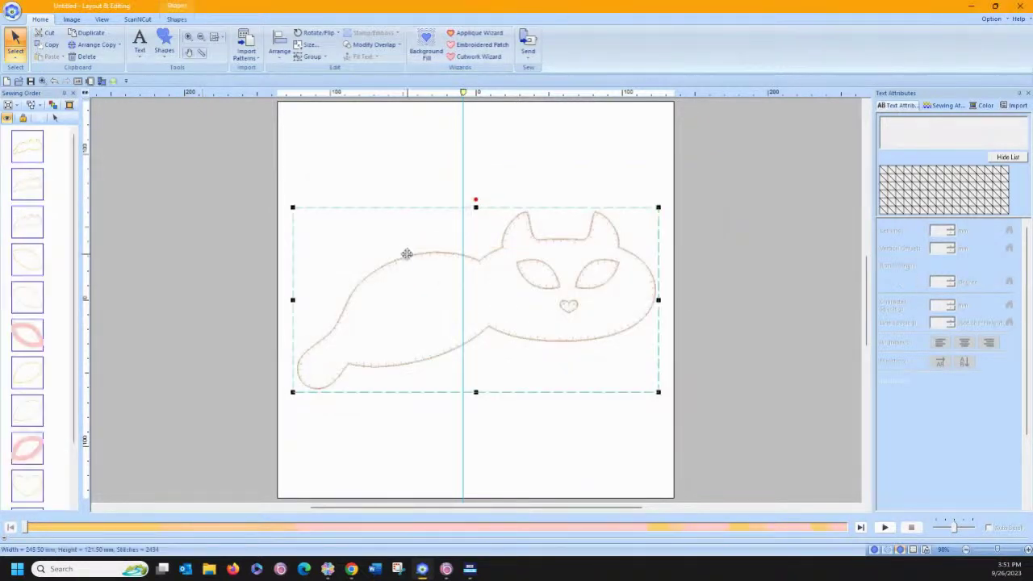
click(322, 139)
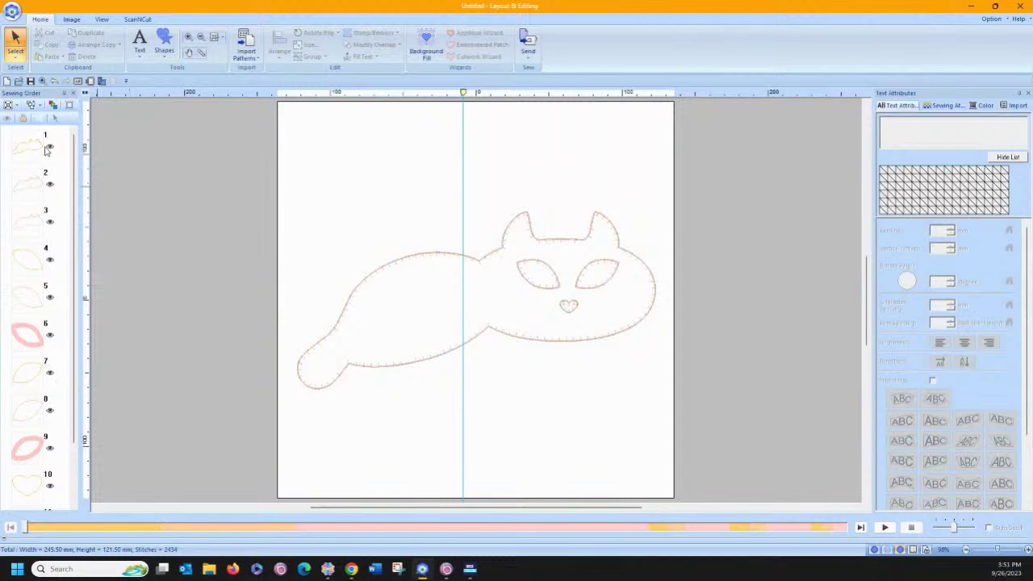
click(28, 145)
click(28, 184)
click(27, 223)
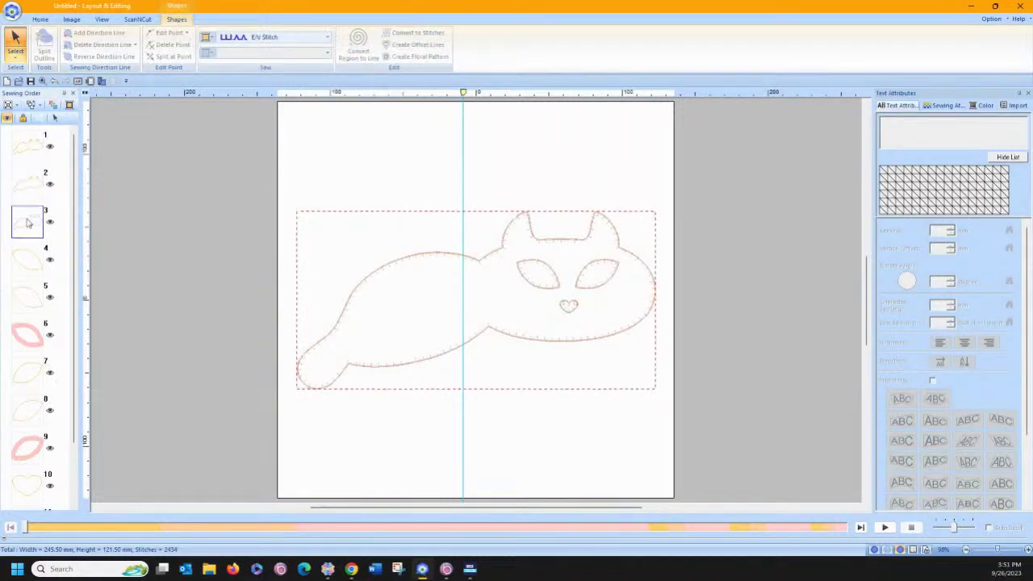
Review the remaining appliqué sewing steps through the tenth, then deselect.
scroll(73, 223, down, 1)
scroll(73, 223, down, 1)
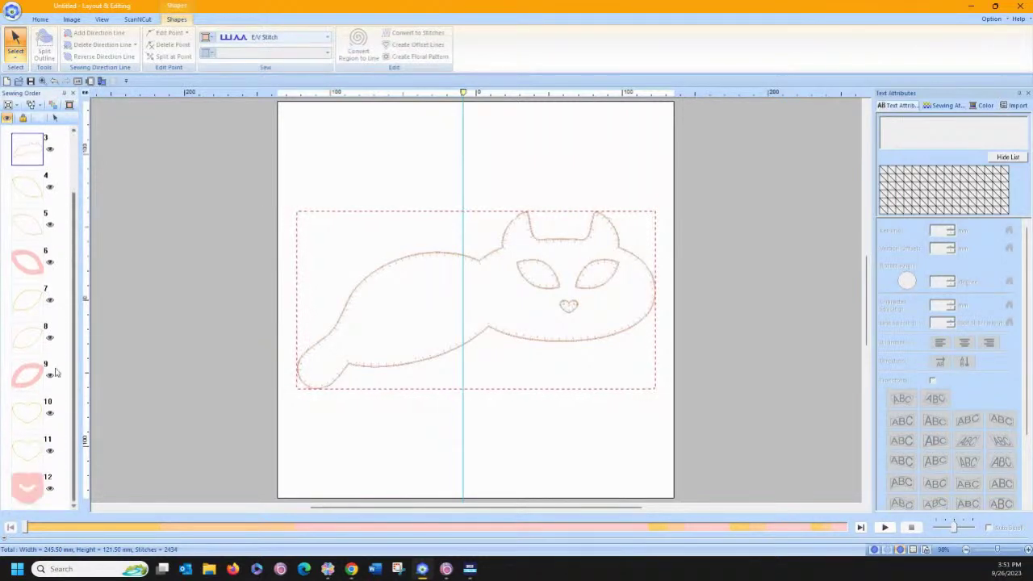
click(26, 186)
click(27, 223)
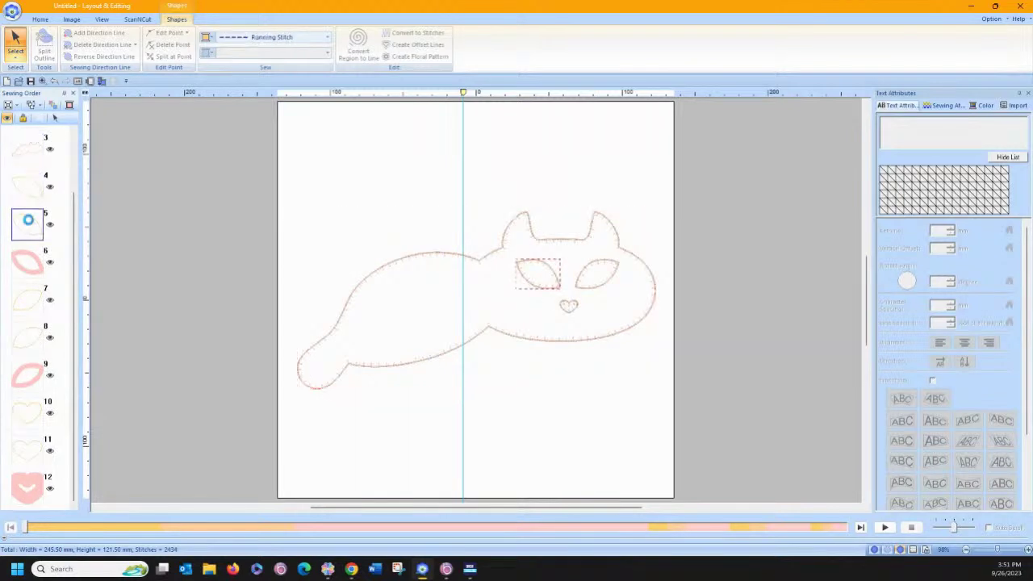
click(26, 260)
click(27, 299)
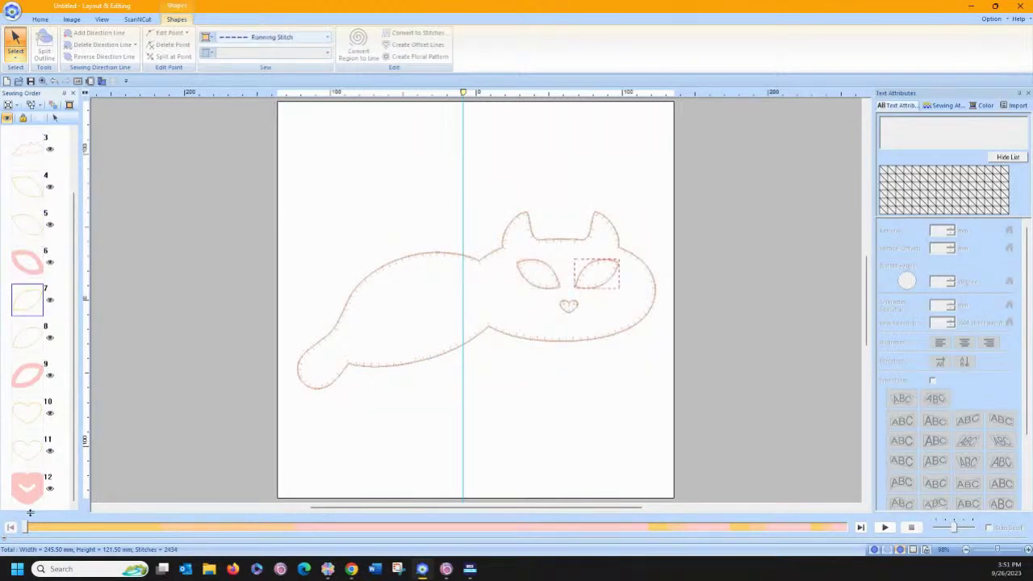
click(27, 411)
click(155, 380)
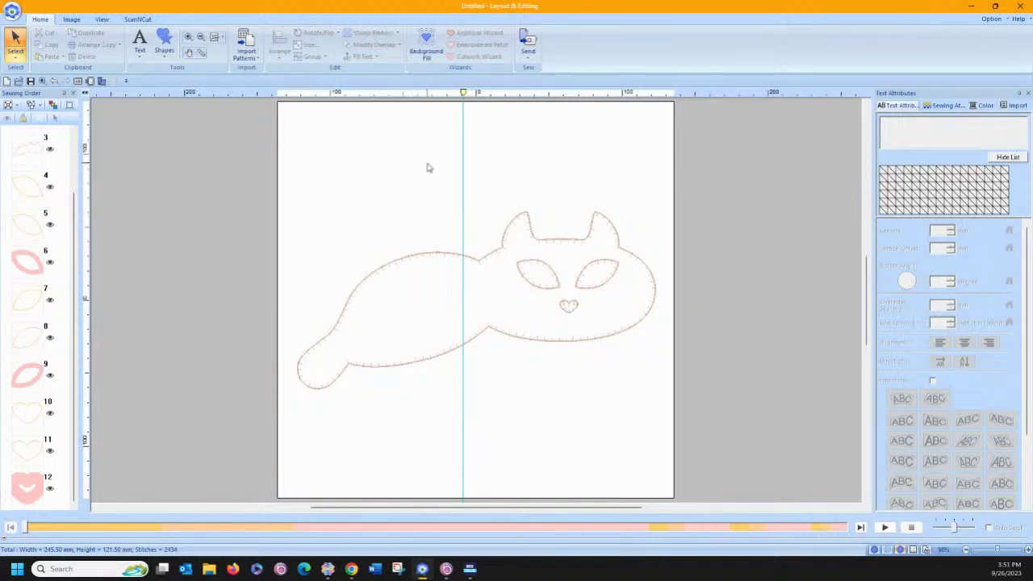
Draw a yellow satin-fill circle with no outline inside the cat's left eye.
click(188, 38)
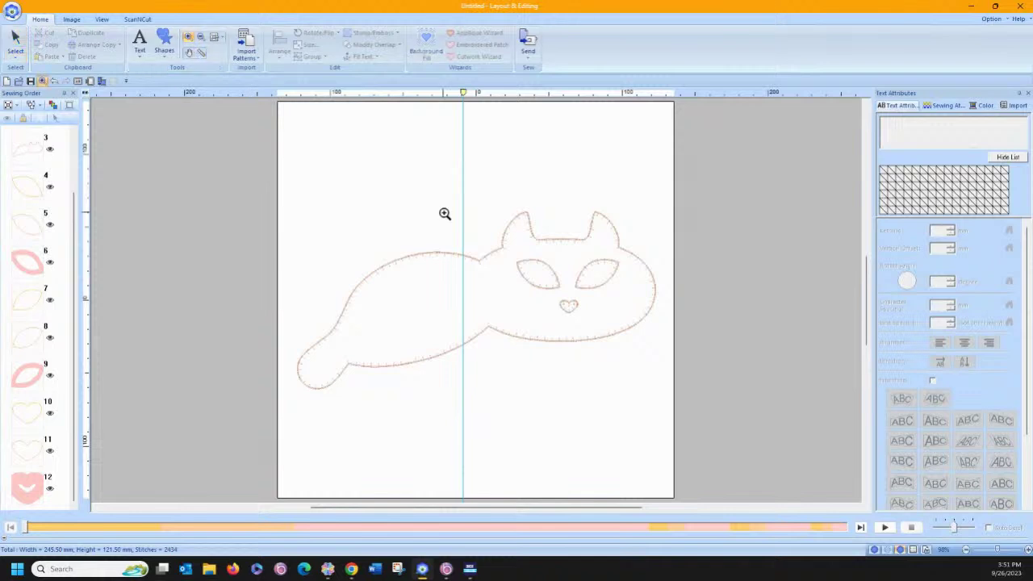
drag(505, 233, 626, 311)
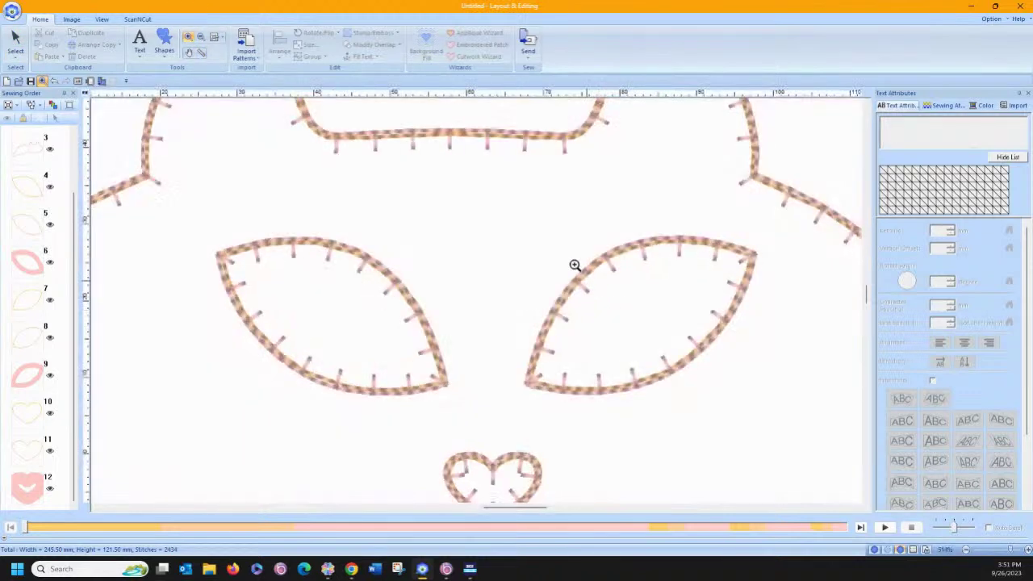
click(164, 51)
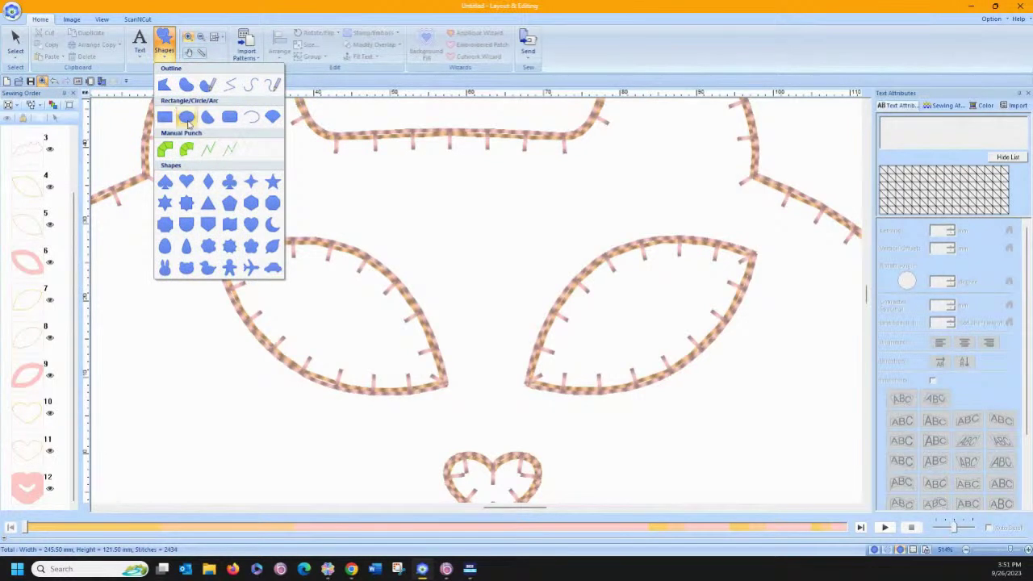
click(187, 117)
drag(327, 297, 391, 358)
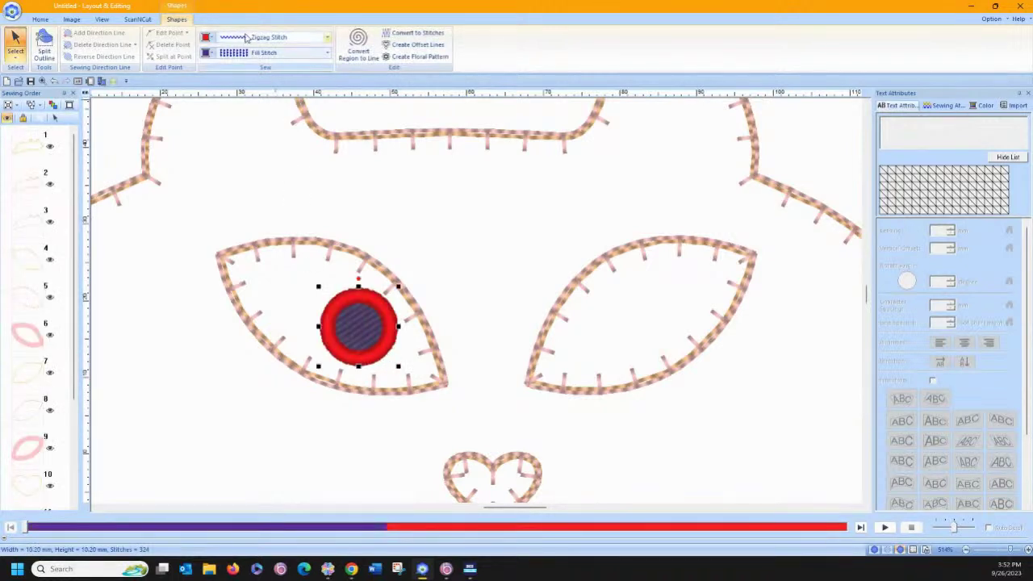
click(236, 38)
click(236, 50)
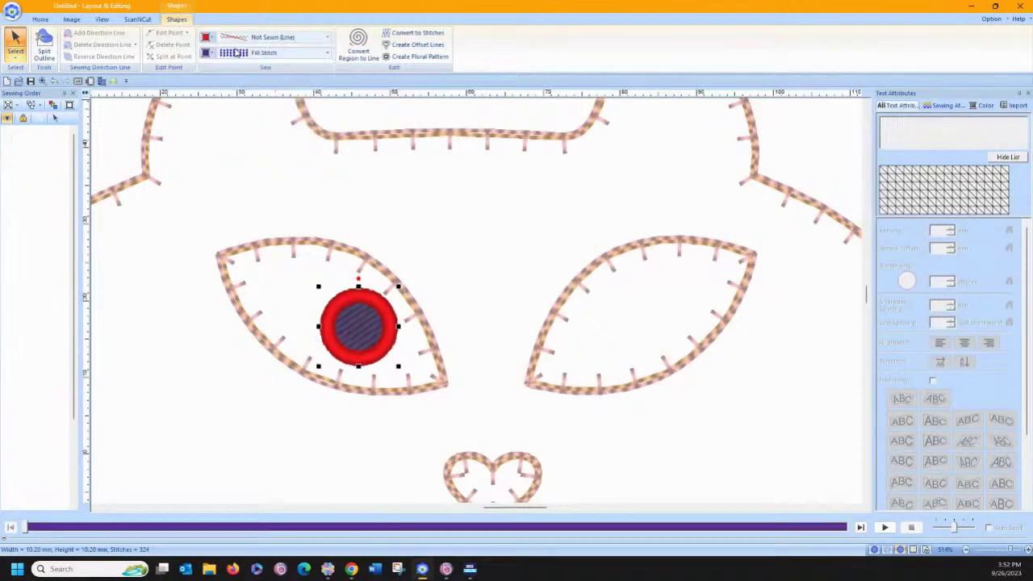
click(233, 53)
click(239, 79)
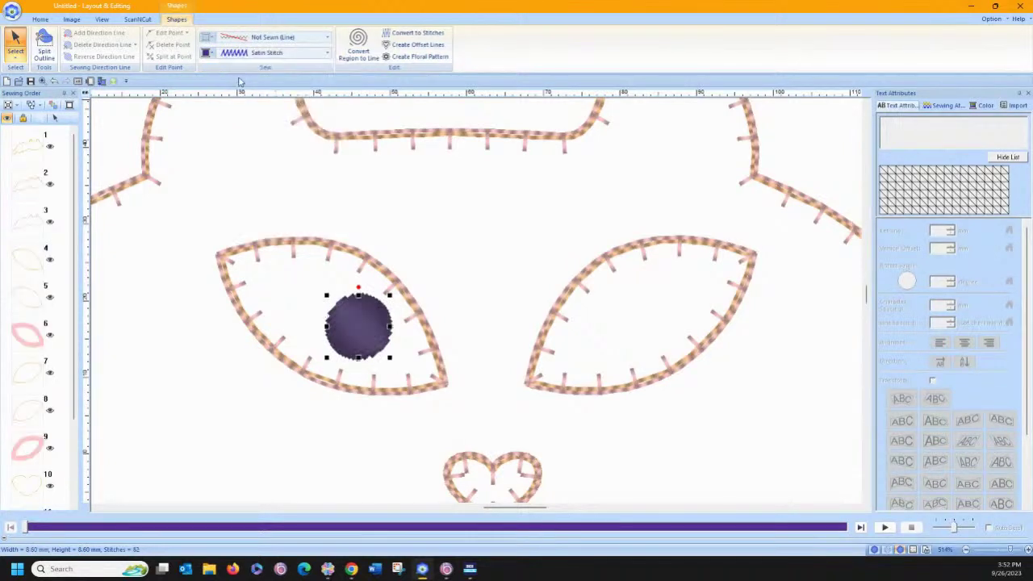
click(209, 53)
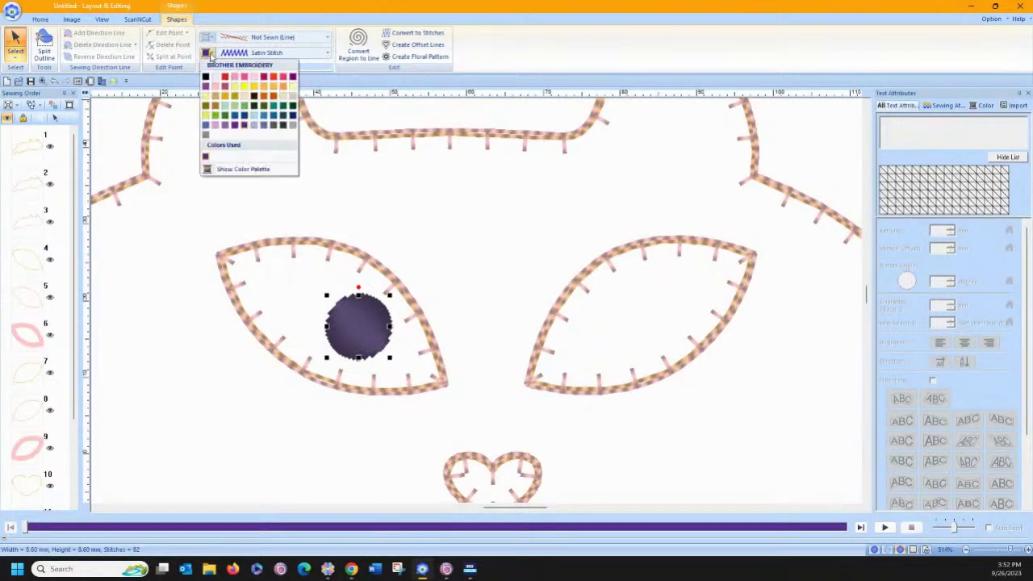
click(244, 87)
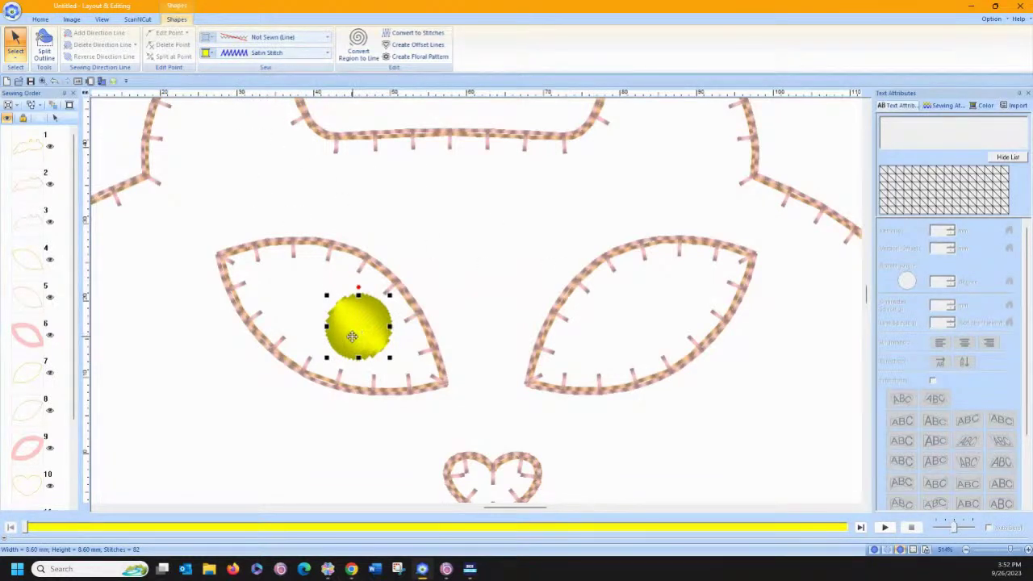
Copy the yellow pupil into the right eye and rotate its fill direction to 127 degrees.
drag(352, 336, 605, 345)
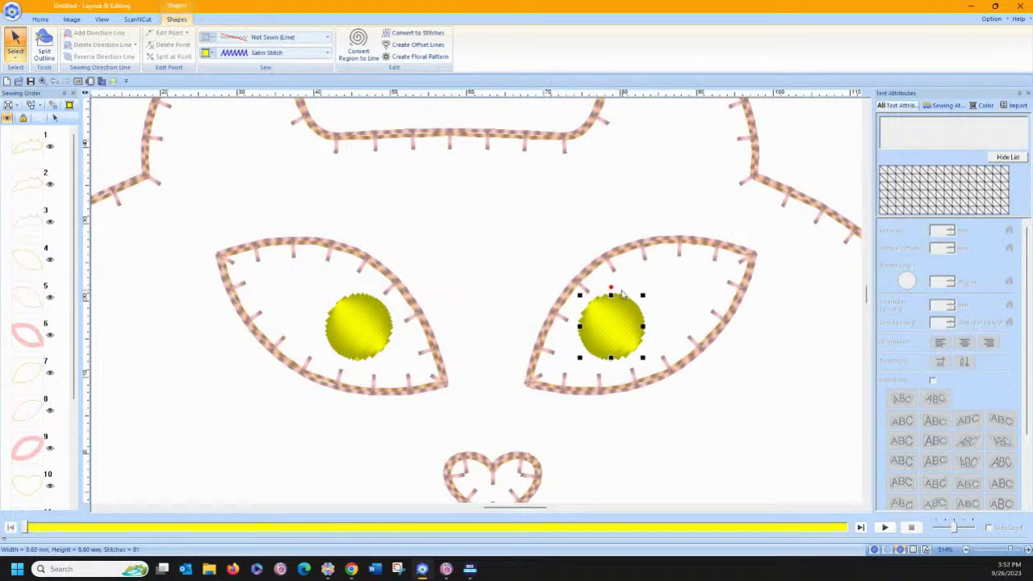
click(948, 106)
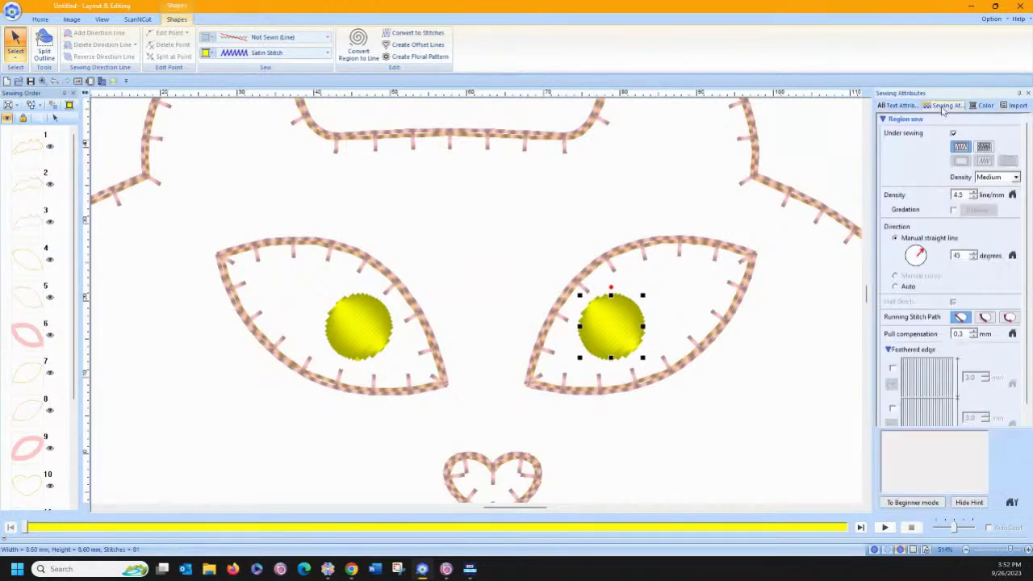
drag(921, 248, 905, 241)
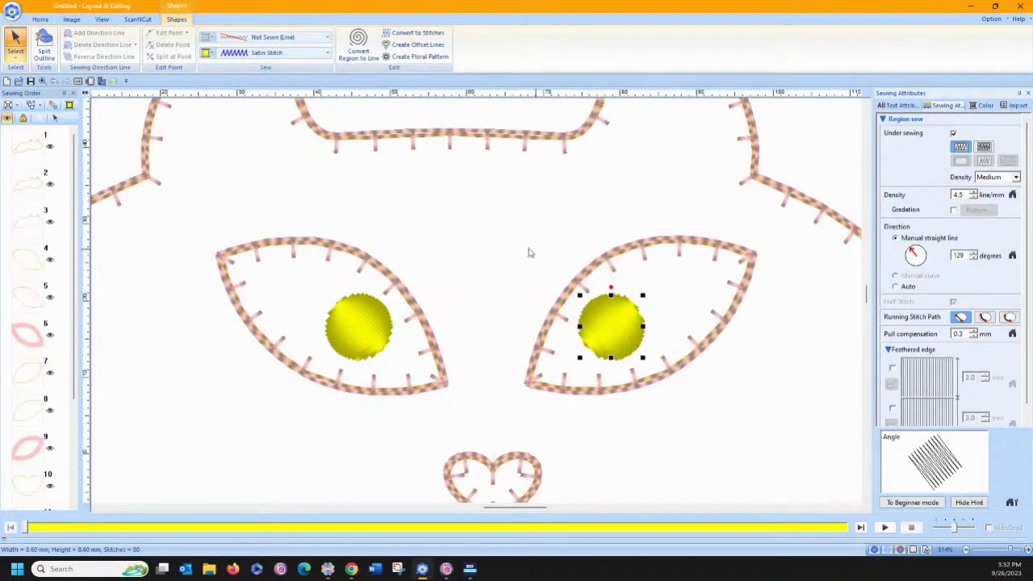
click(452, 245)
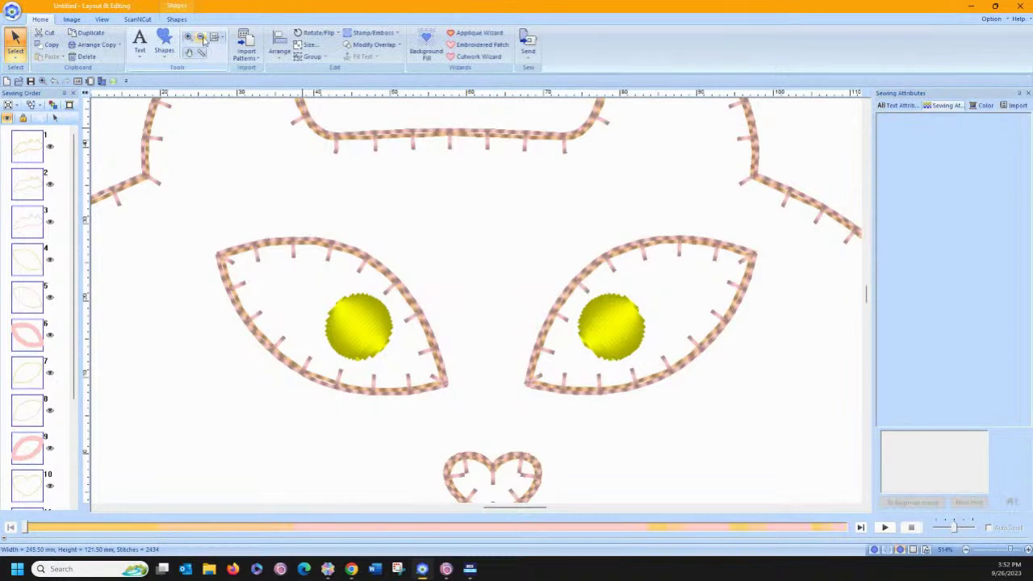
click(214, 38)
Import BH01_M from the Button Hole M library and place it diagonally on the cat's tail.
click(222, 198)
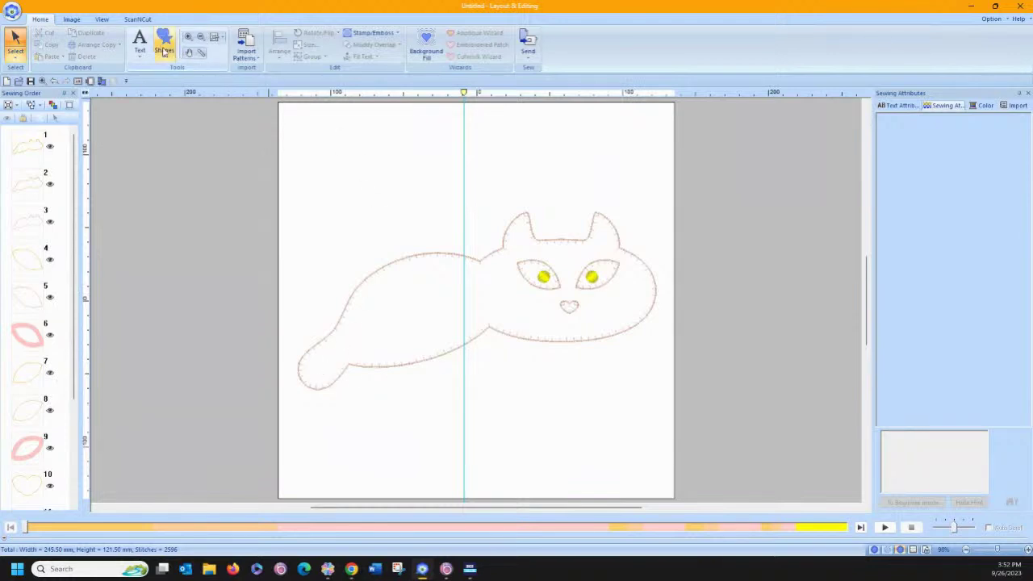
click(1003, 107)
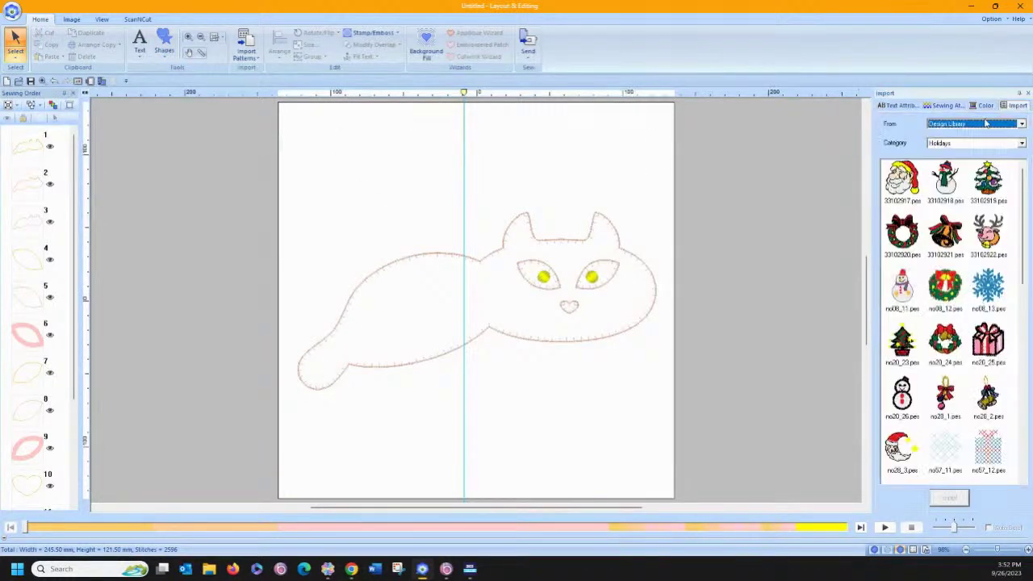
click(961, 143)
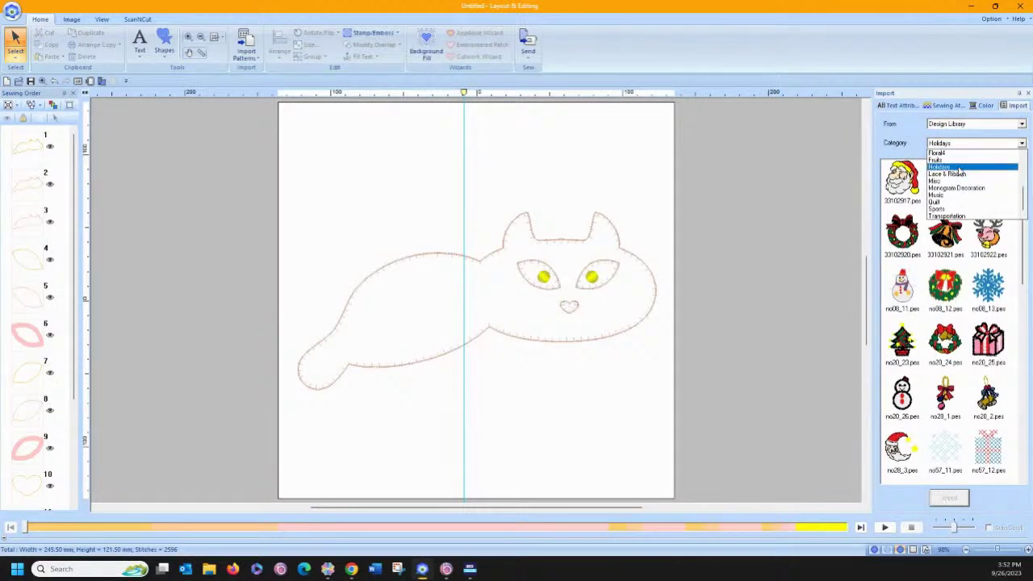
scroll(960, 174, up, 3)
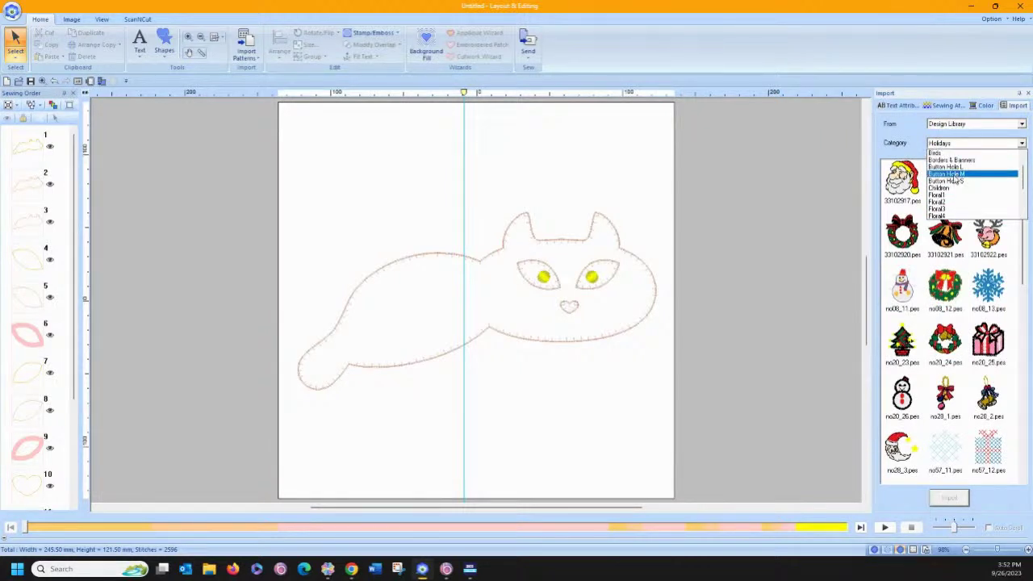
click(941, 174)
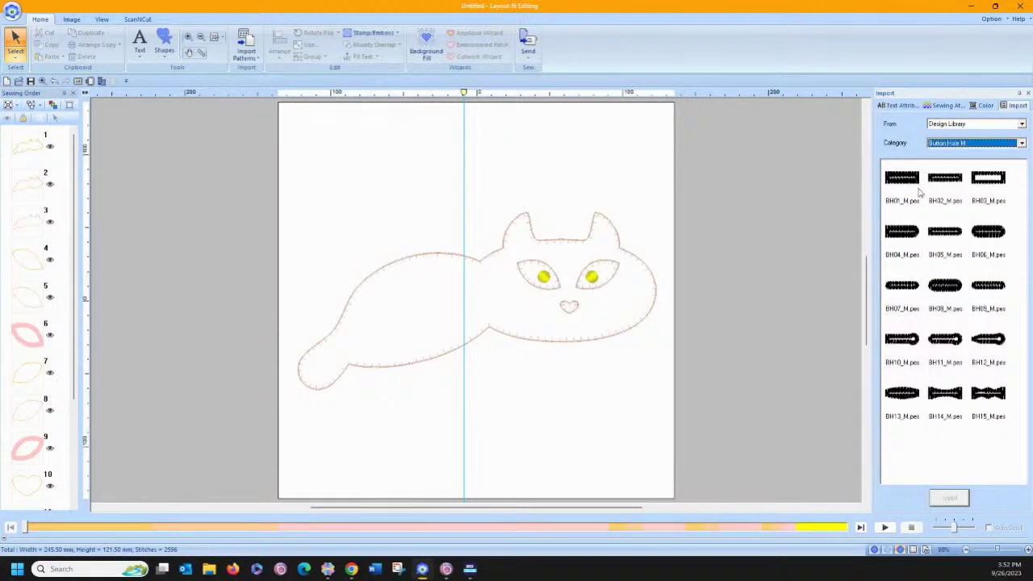
double_click(915, 182)
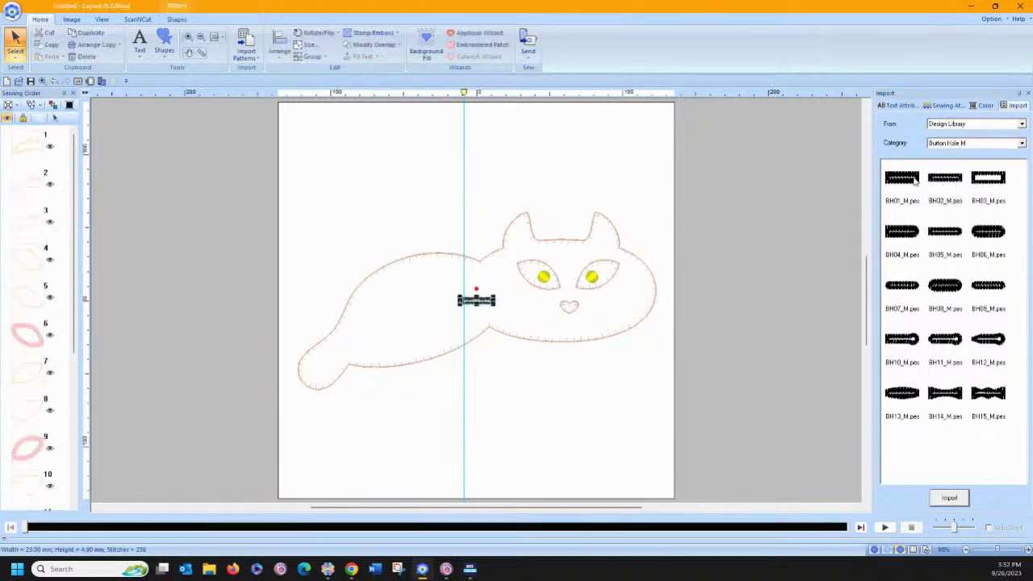
mouse_move(469, 302)
mouse_down()
mouse_move(415, 307)
mouse_move(328, 363)
mouse_move(323, 349)
mouse_move(310, 352)
mouse_up()
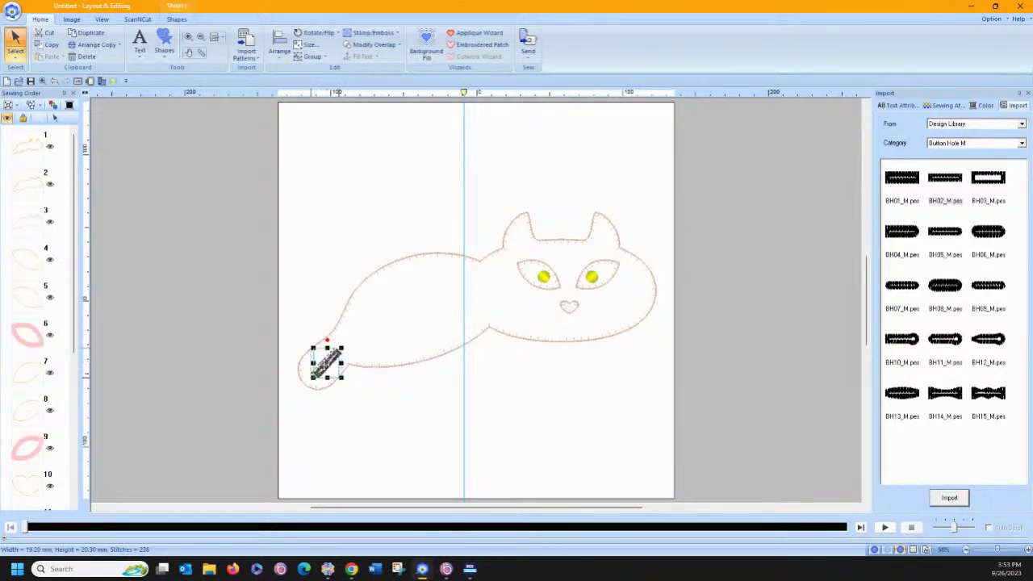
click(336, 444)
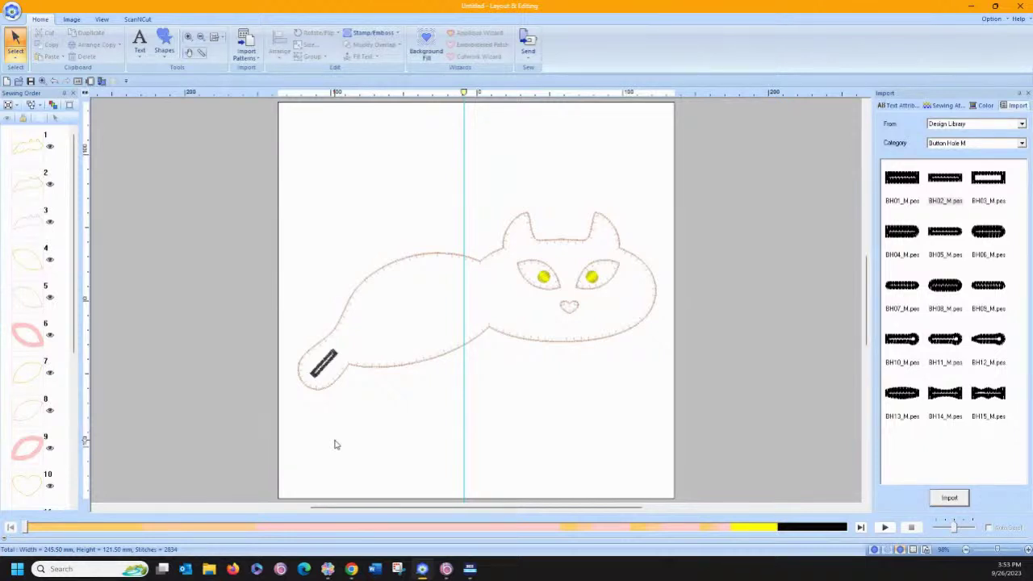
click(164, 45)
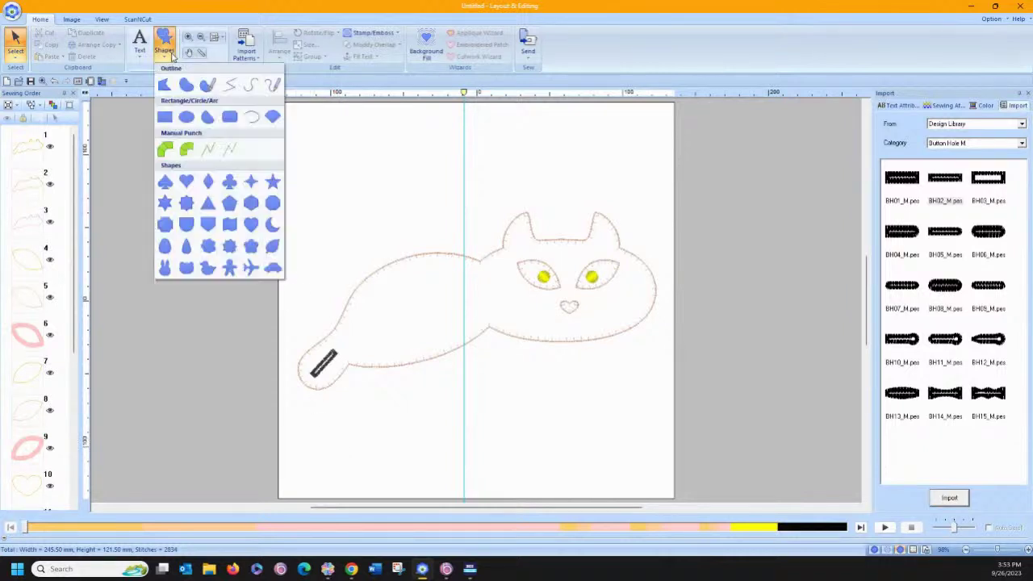
Draw a trial freehand whisker beside the nose, then undo it.
click(271, 87)
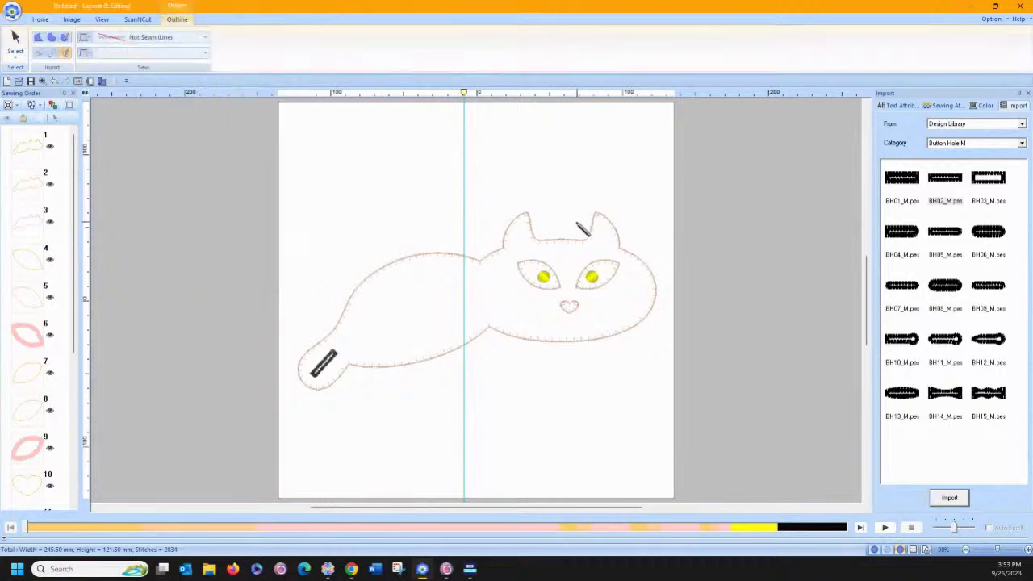
mouse_move(586, 303)
mouse_down()
mouse_move(625, 292)
mouse_move(594, 312)
mouse_move(620, 305)
mouse_up()
click(54, 82)
click(54, 82)
Switch lines to Triple Stitch and redraw the whiskers, undoing the left-side strokes.
click(109, 39)
click(145, 85)
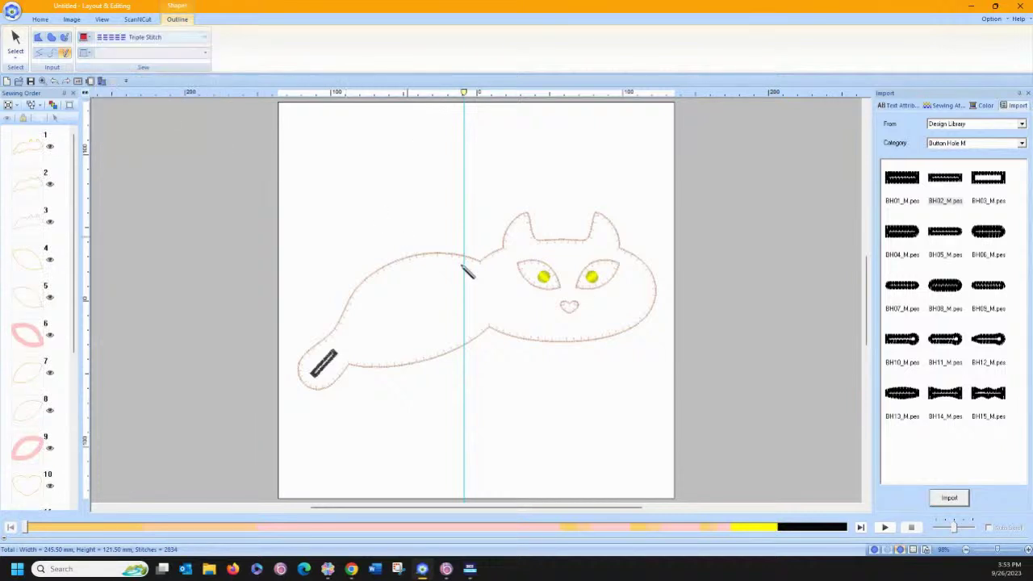
mouse_move(582, 302)
mouse_down()
mouse_move(626, 294)
mouse_move(583, 304)
mouse_move(618, 303)
mouse_move(608, 308)
mouse_move(621, 313)
mouse_move(519, 297)
mouse_move(560, 307)
mouse_move(533, 309)
mouse_up()
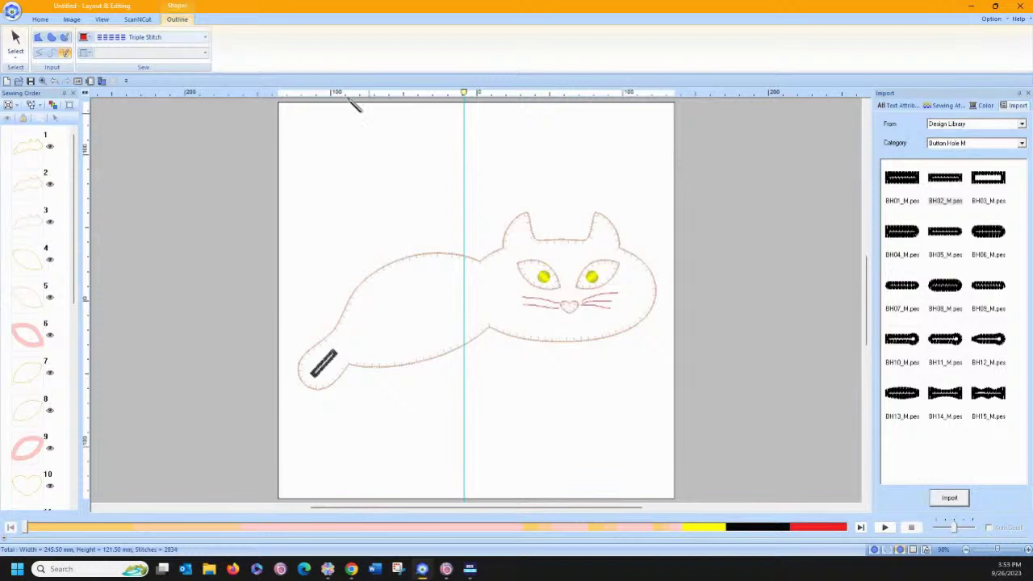
click(55, 81)
click(55, 81)
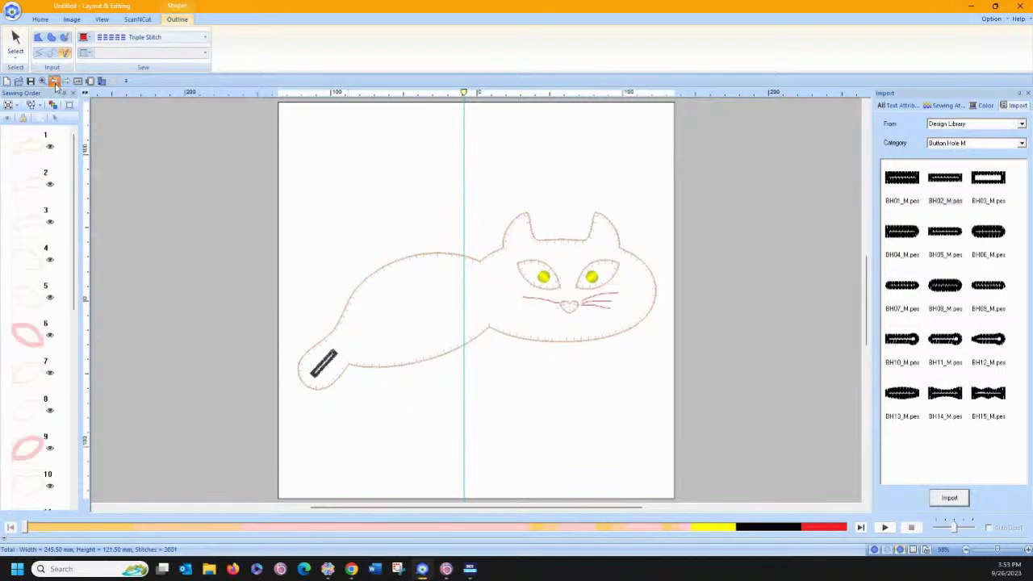
click(55, 82)
mouse_move(570, 309)
mouse_down()
mouse_move(510, 295)
mouse_move(517, 300)
mouse_up()
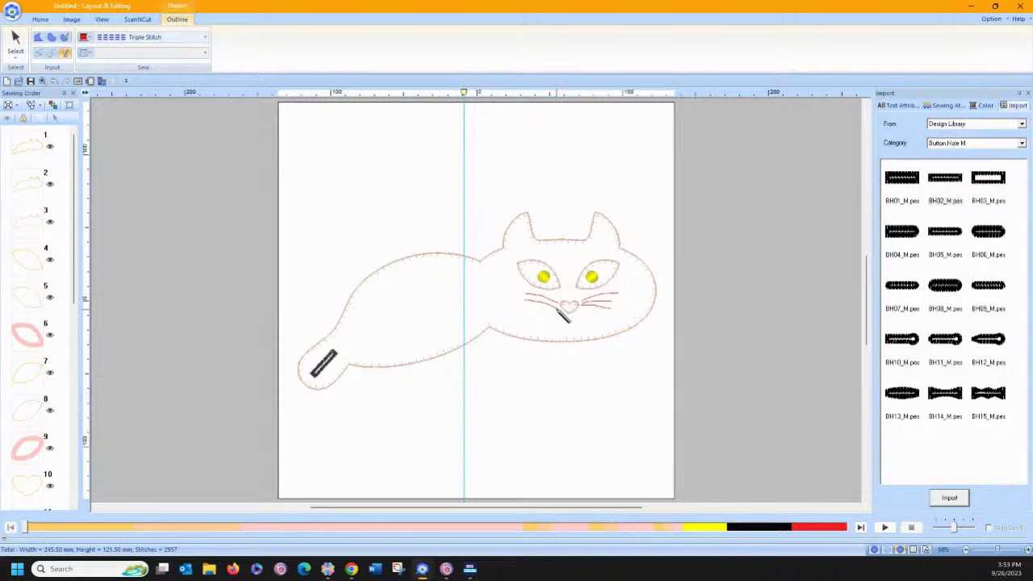
Redraw the left-side whisker as a point-by-point open curve from the nose.
click(54, 82)
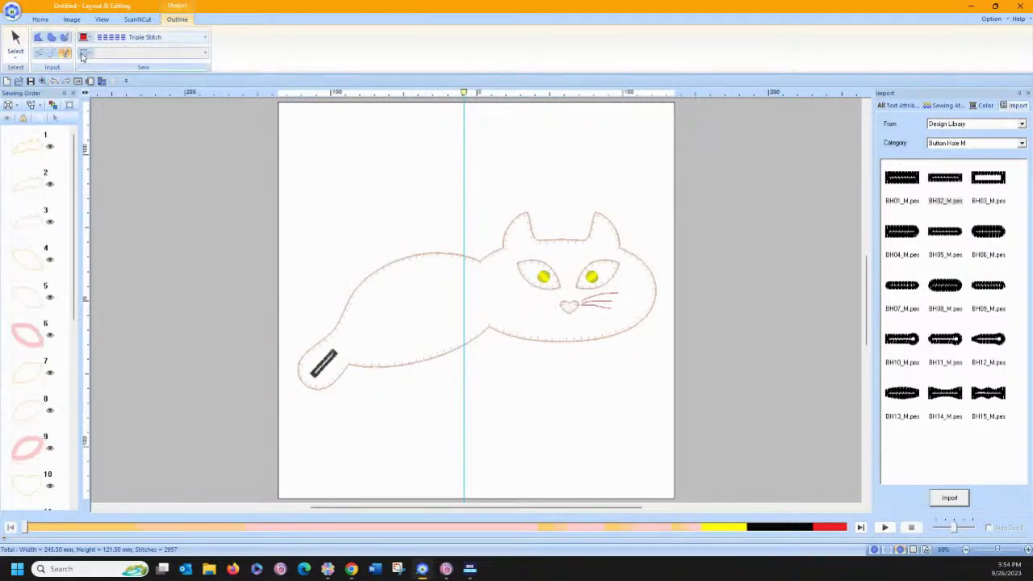
click(51, 53)
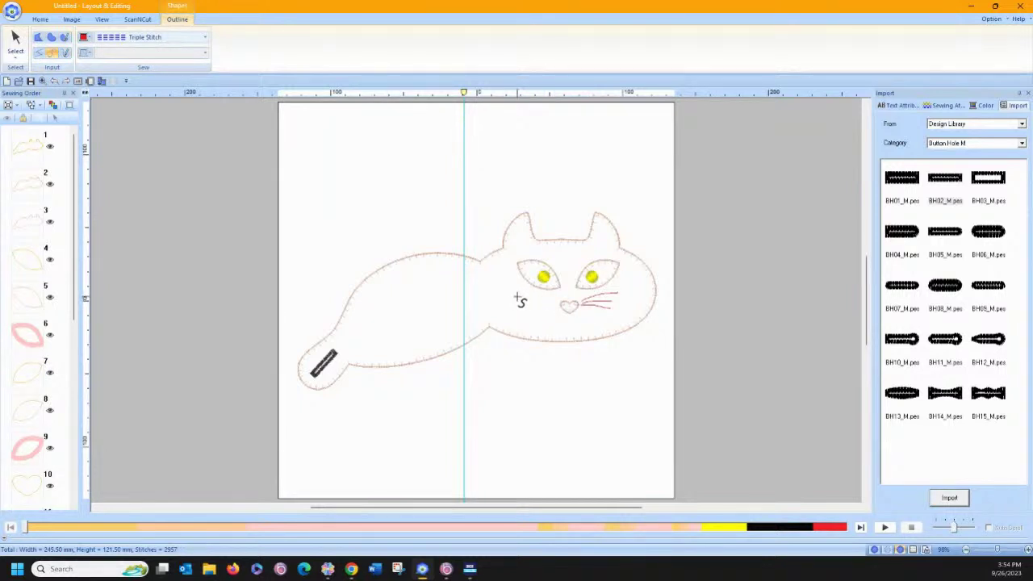
click(520, 300)
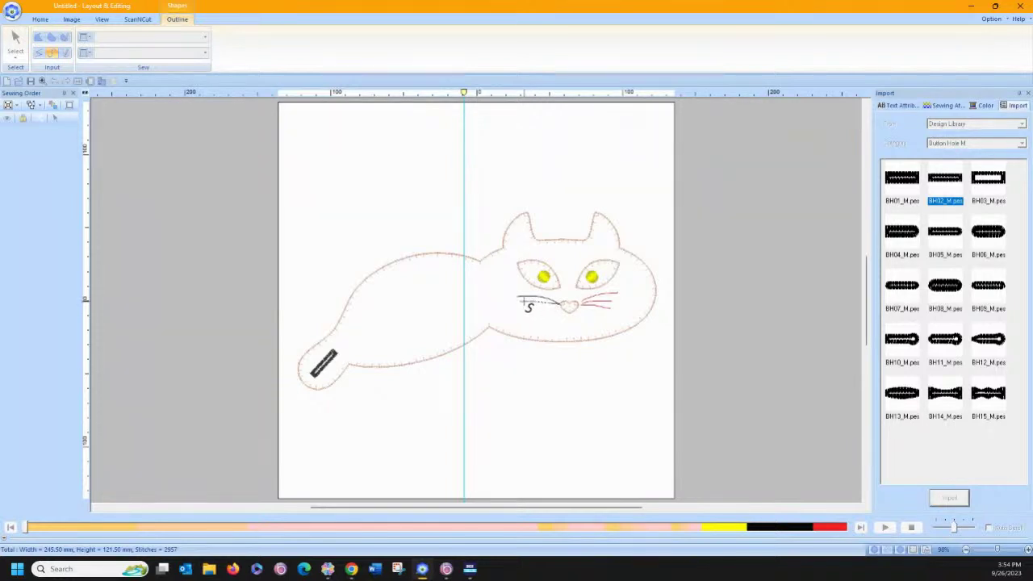
double_click(523, 307)
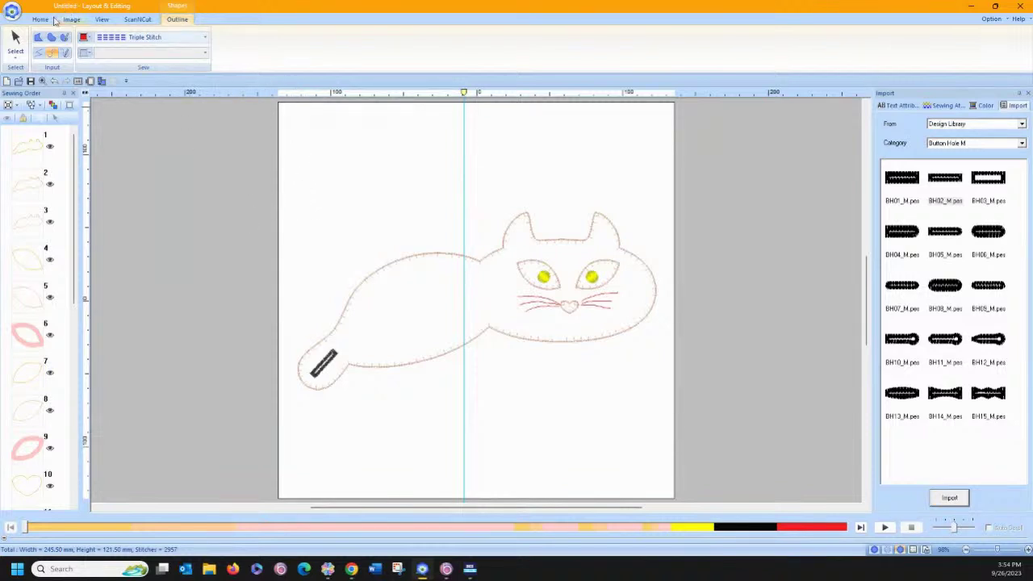
click(12, 12)
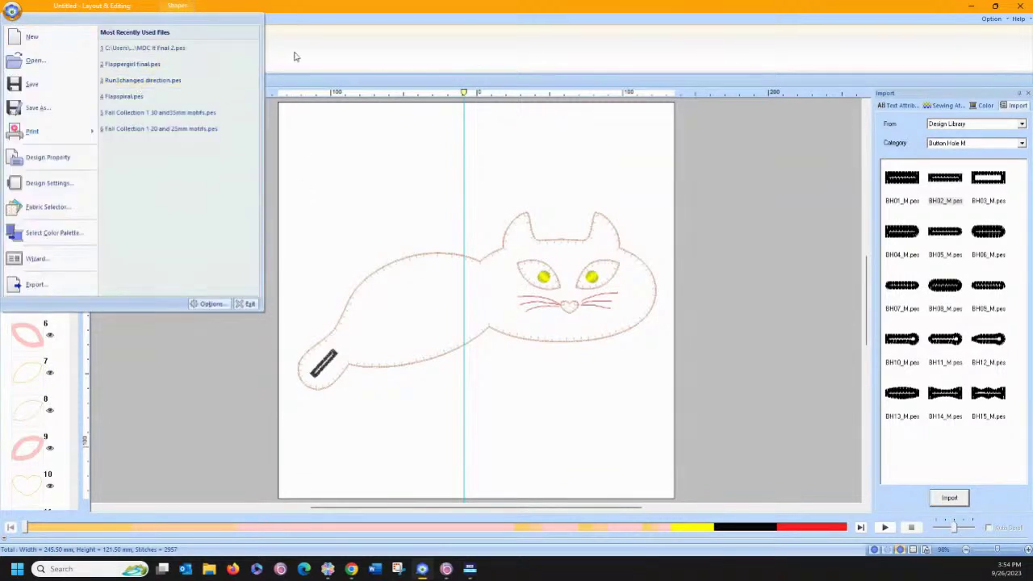
click(296, 56)
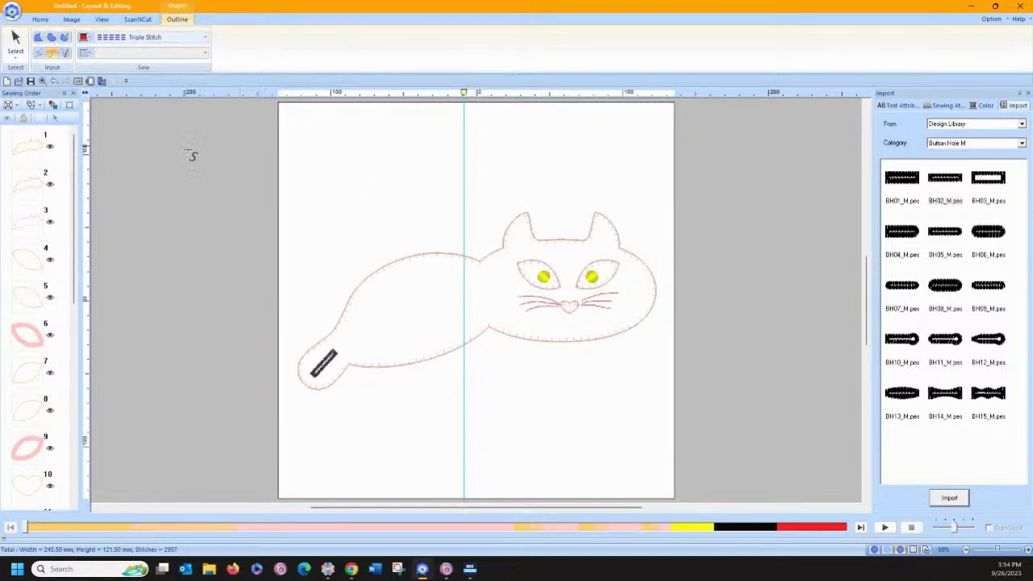
In the ScanNCut cutting-file export settings, set the cutting offset spacing to 0.0 mm.
click(16, 40)
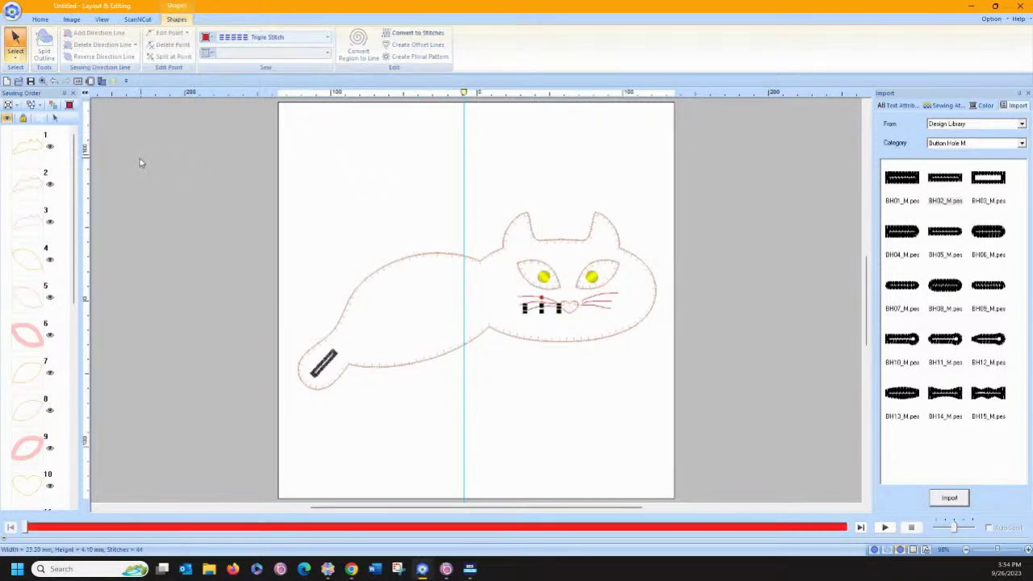
click(140, 159)
click(137, 19)
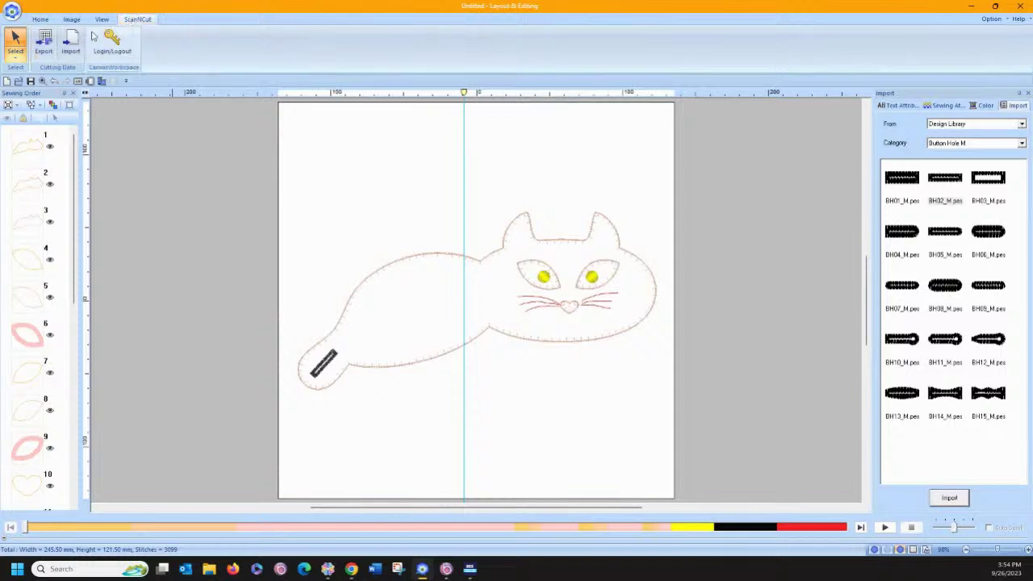
click(45, 41)
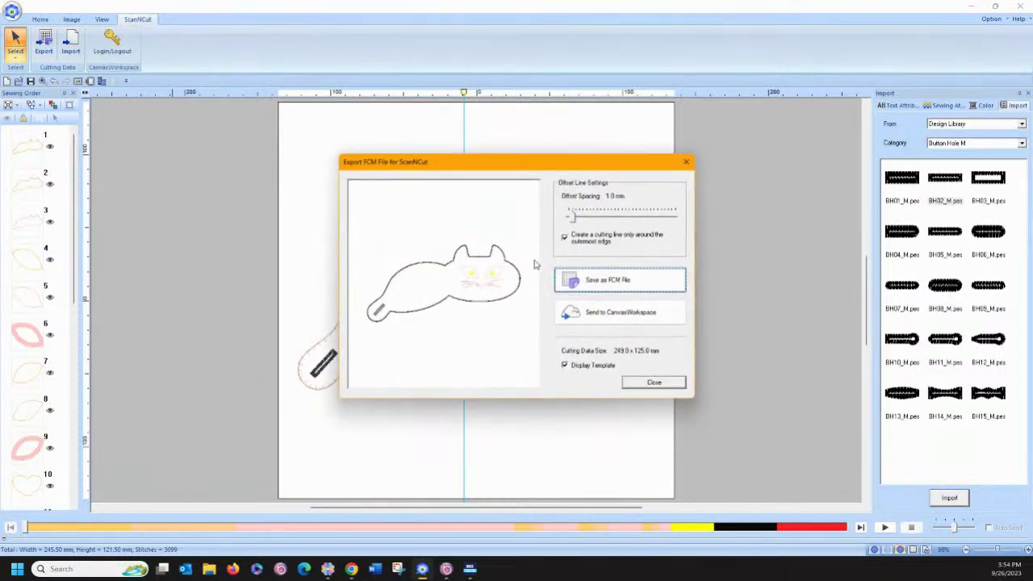
drag(572, 220, 554, 222)
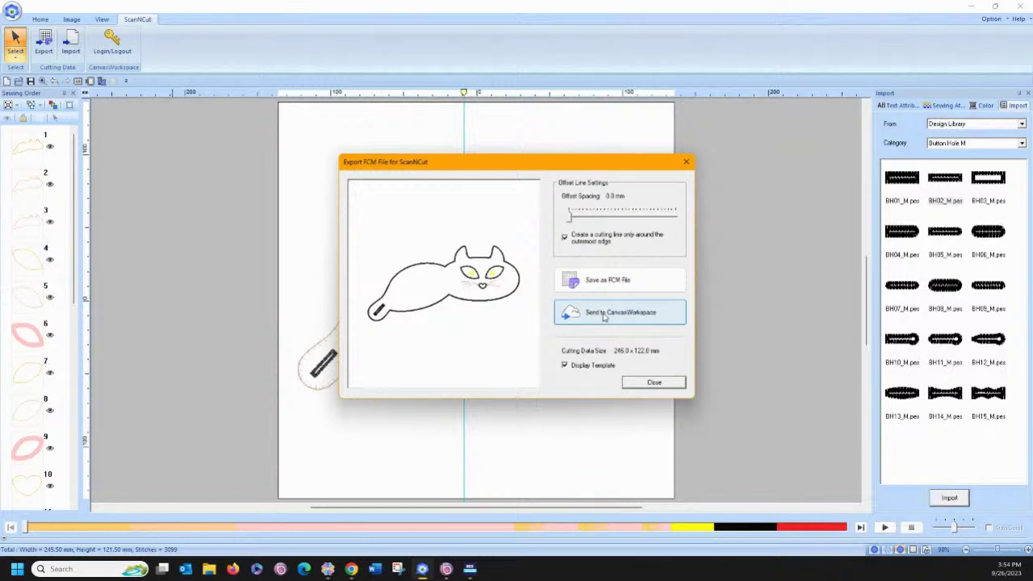
Send the cat's cutting data to CanvasWorkspace, retrying past network errors and logging in.
click(604, 315)
click(560, 307)
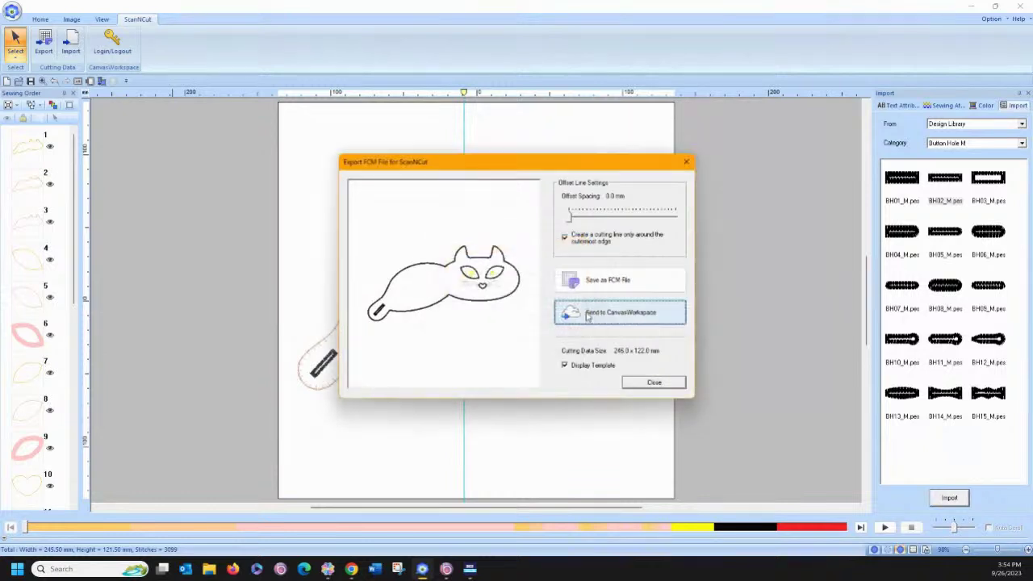
click(561, 310)
click(561, 309)
click(581, 314)
click(560, 308)
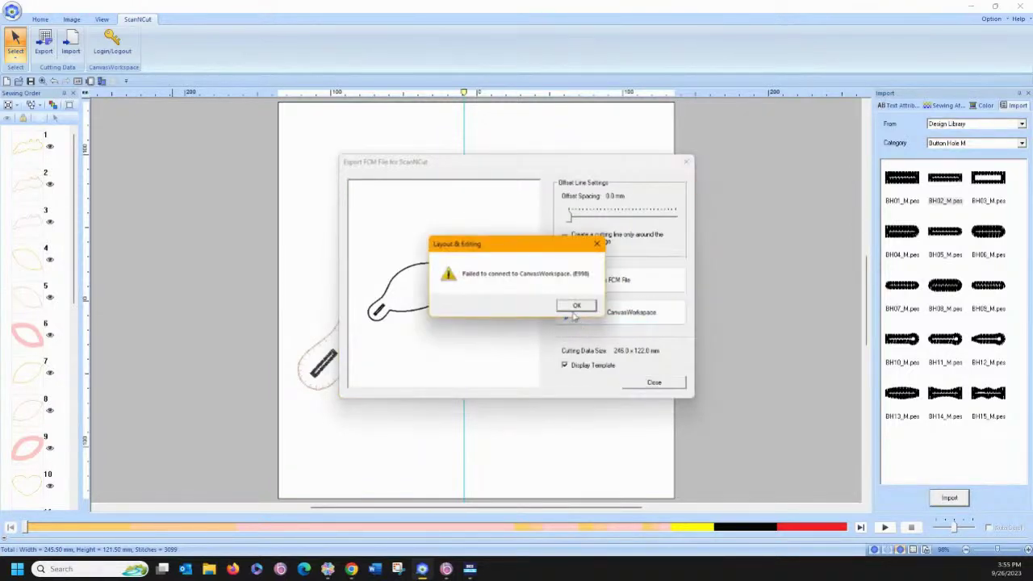
click(575, 308)
click(589, 316)
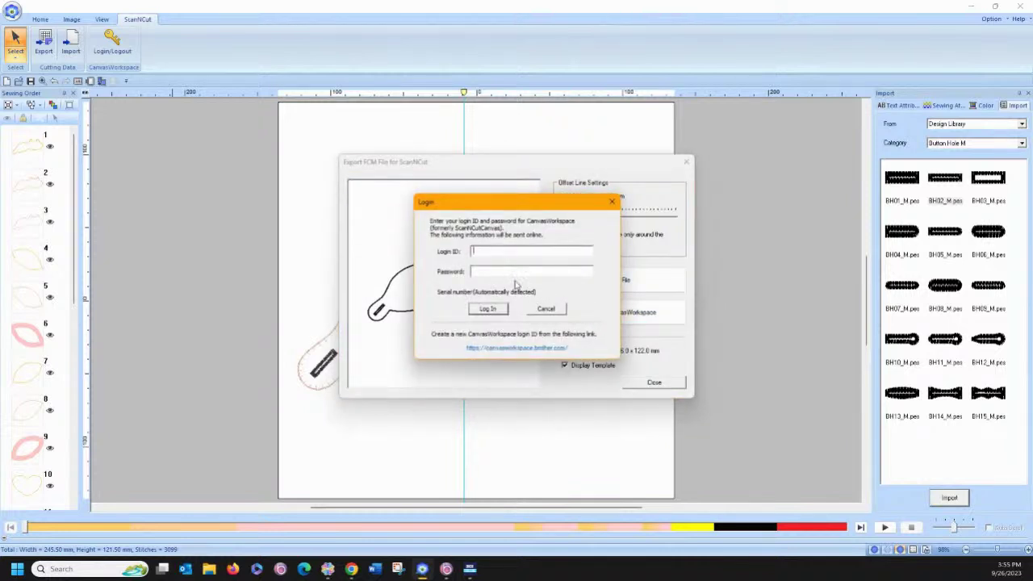
click(489, 310)
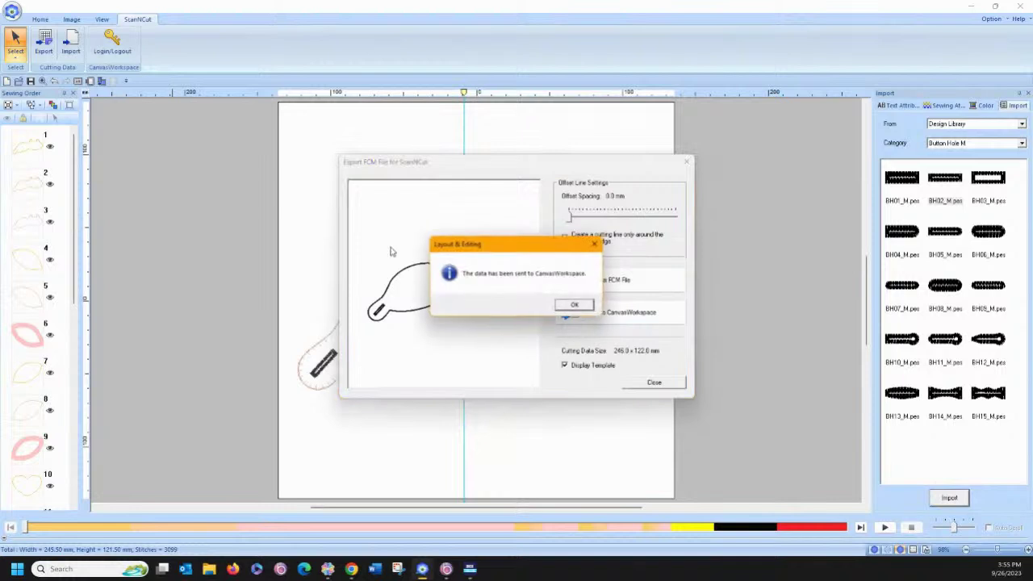
click(575, 307)
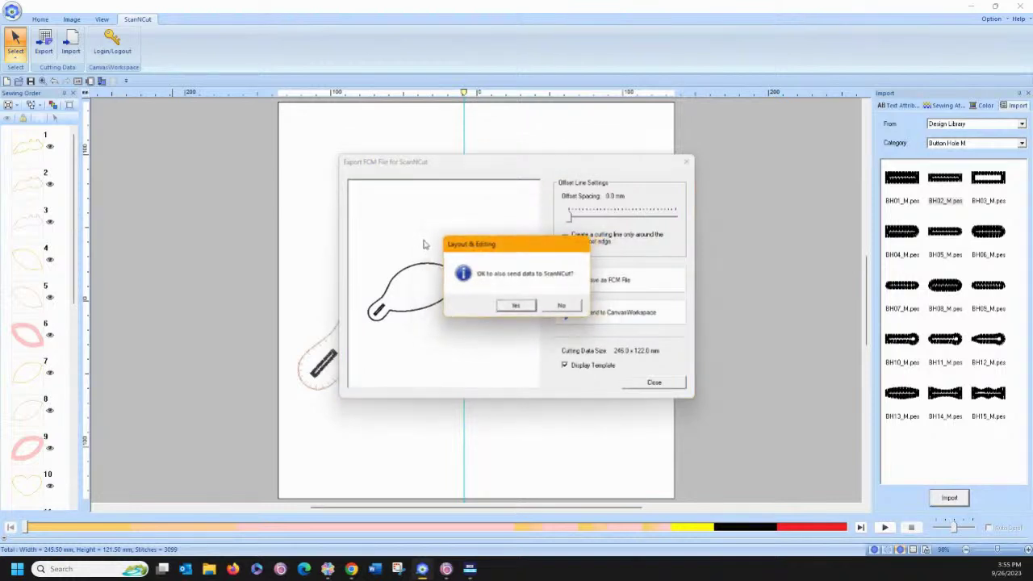
Also send the data to ScanNCut, close the export window, and switch to Pacesetter BES4.
click(521, 306)
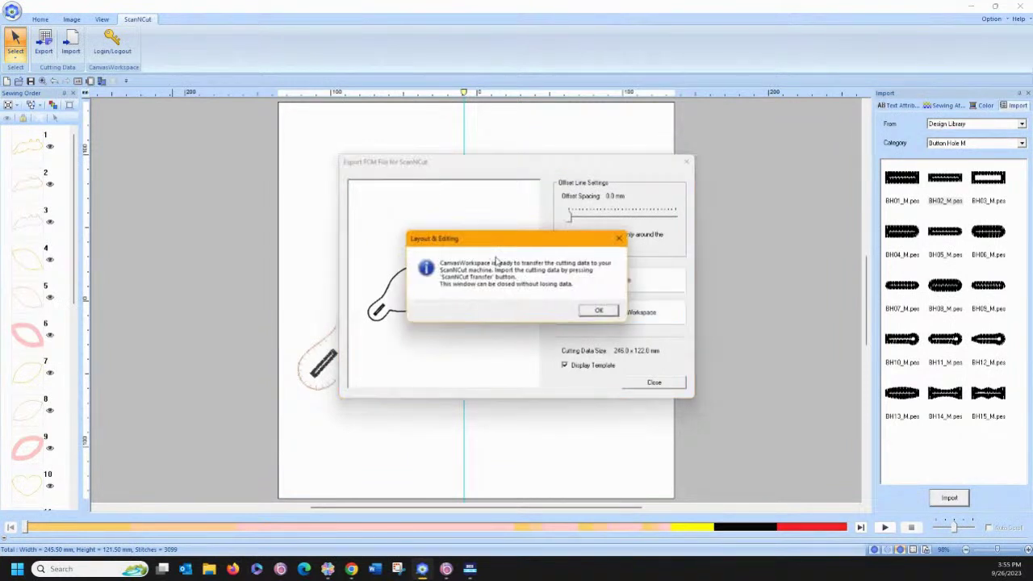
click(598, 311)
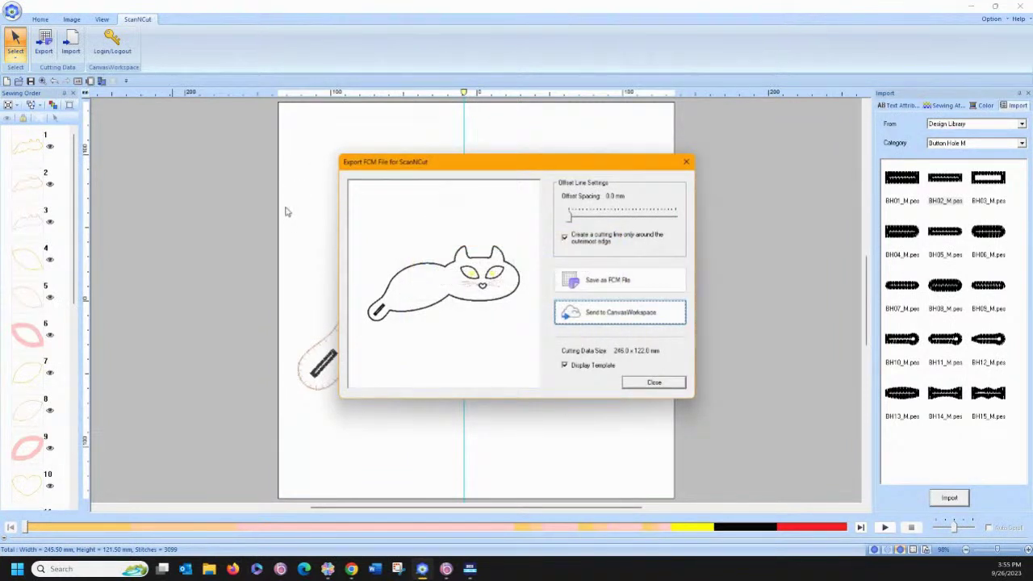
click(653, 383)
click(447, 569)
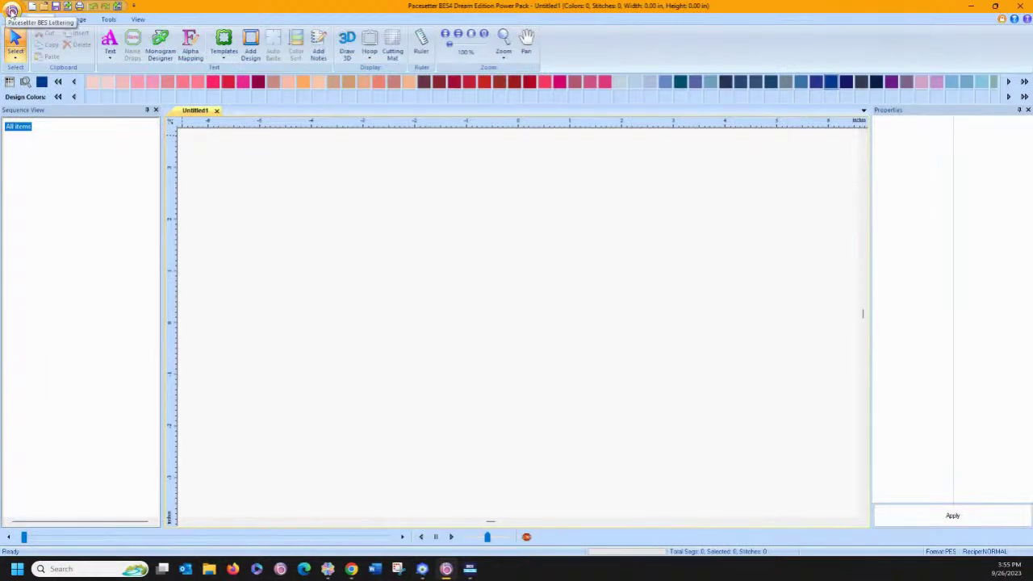
Import the cat sleeve.fcm artwork onto the Untitled1 page with Import Artwork.
click(11, 11)
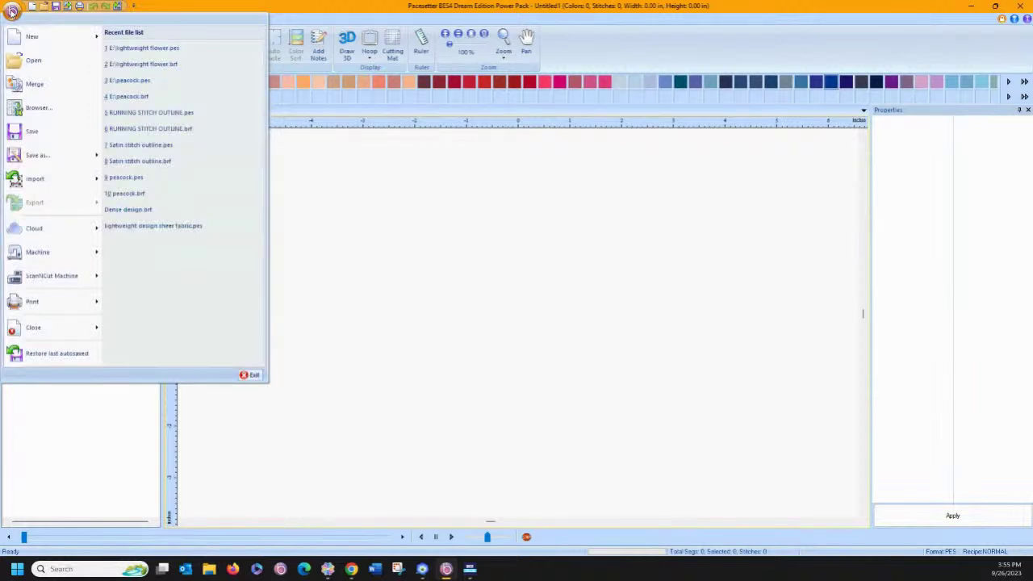
mouse_move(45, 186)
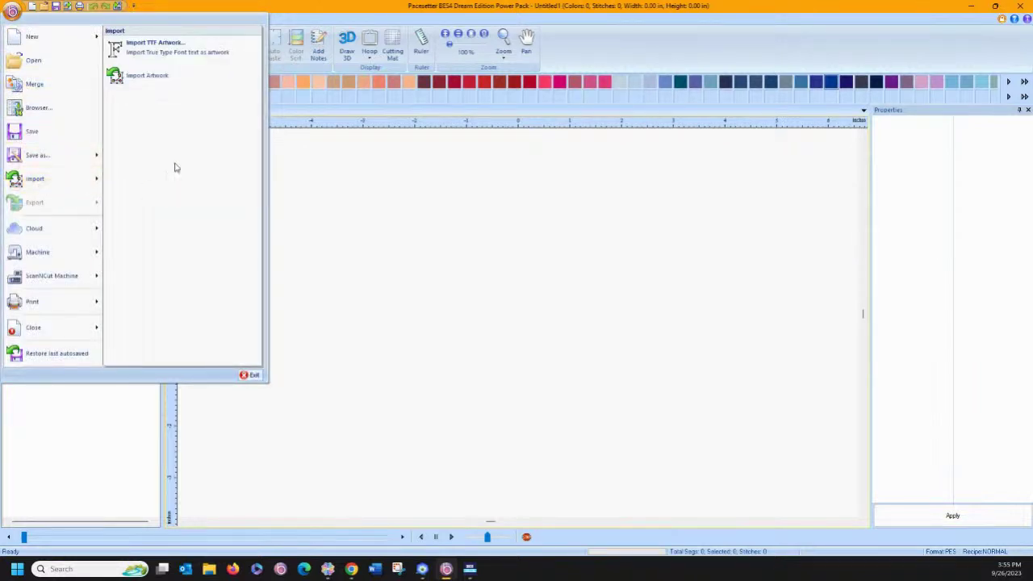
click(148, 76)
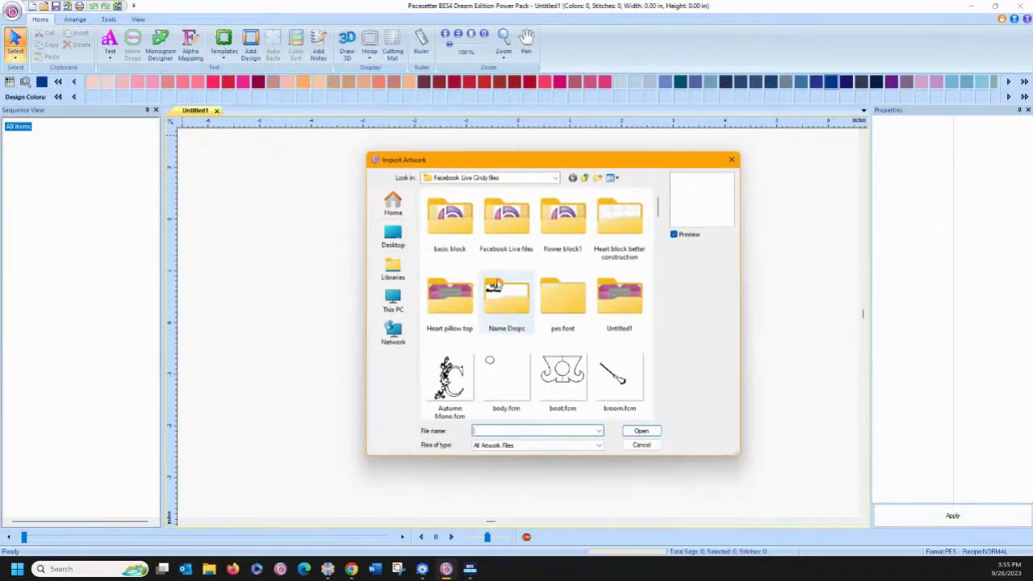
scroll(496, 284, down, 3)
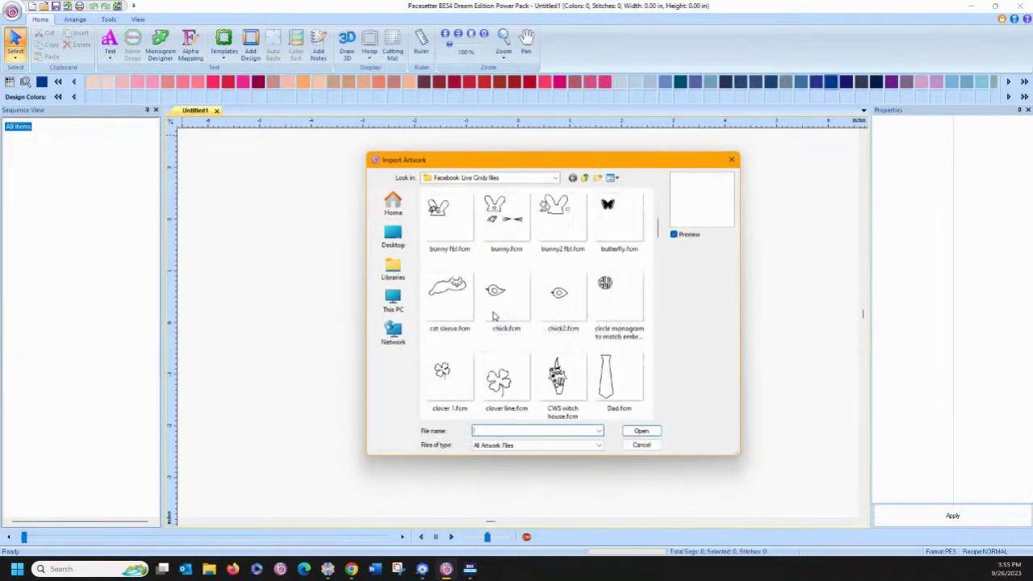
click(452, 295)
click(645, 431)
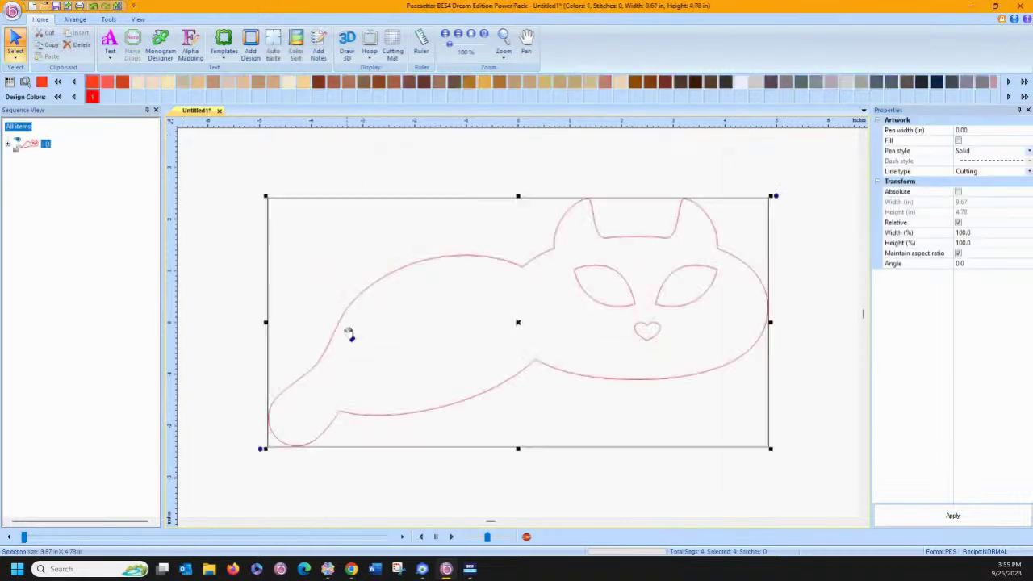
Convert the cat outline to appliqué with the Blanket appliqué type applied.
click(109, 20)
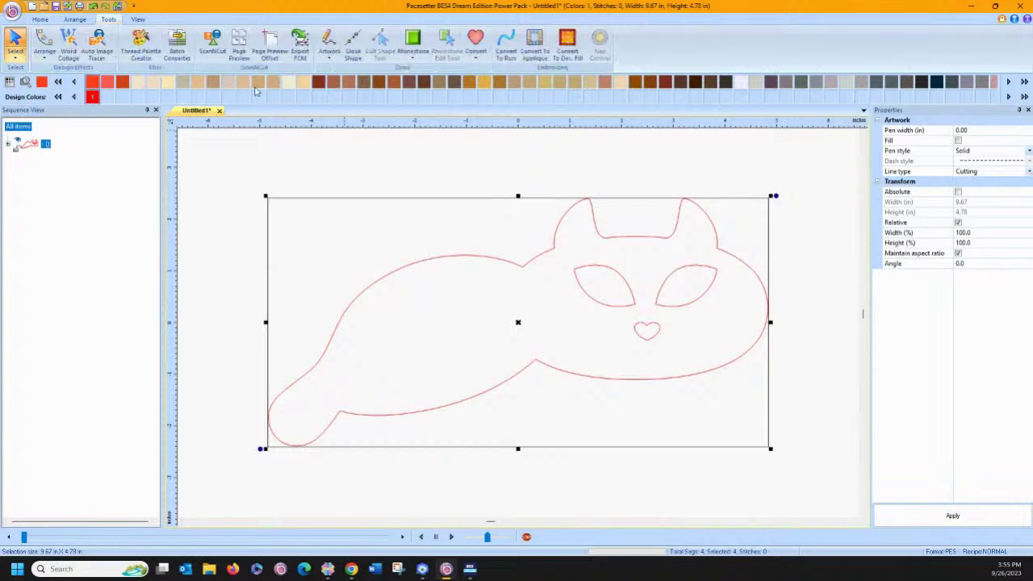
click(535, 44)
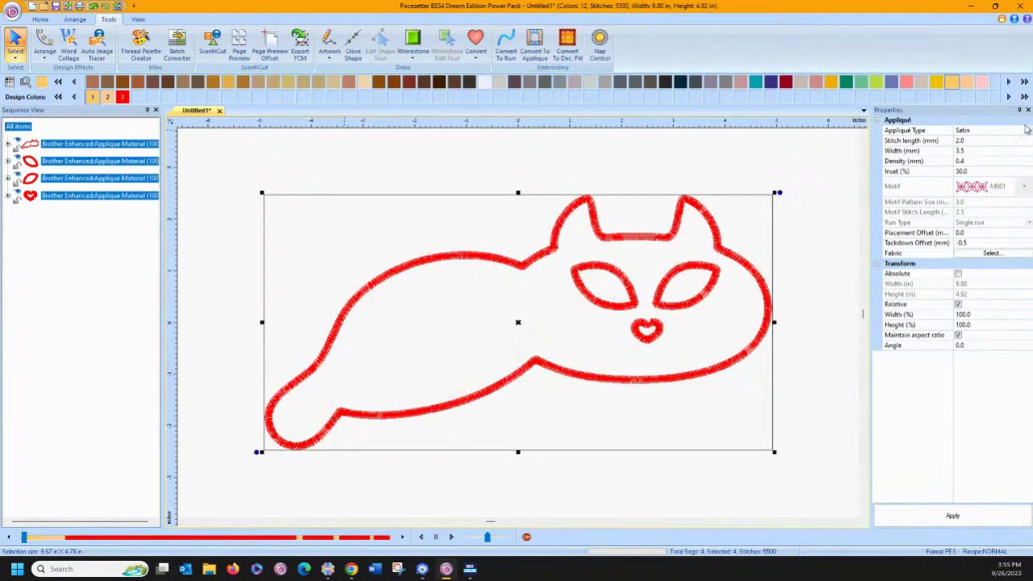
click(1027, 130)
click(1029, 130)
click(973, 146)
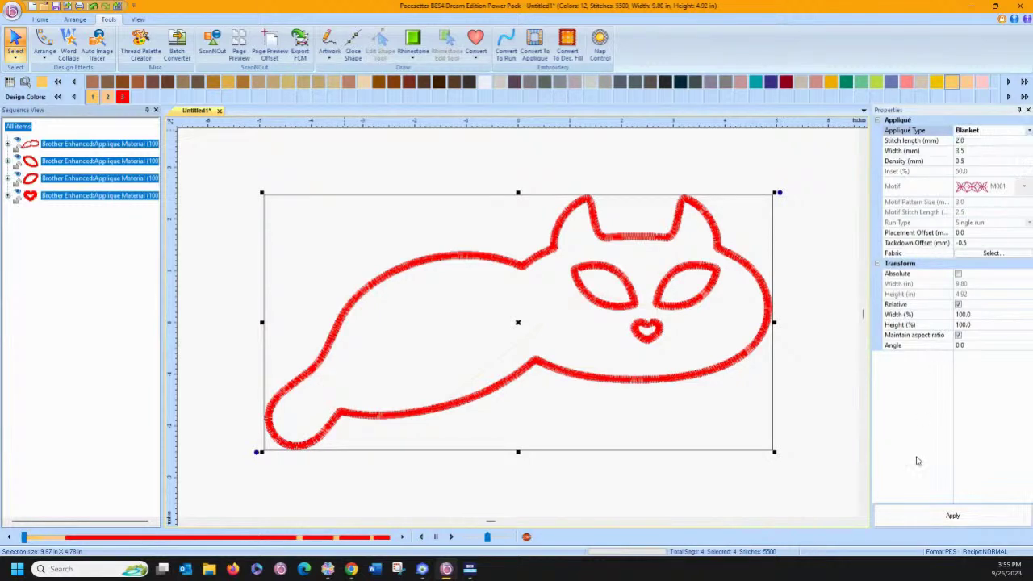
click(937, 515)
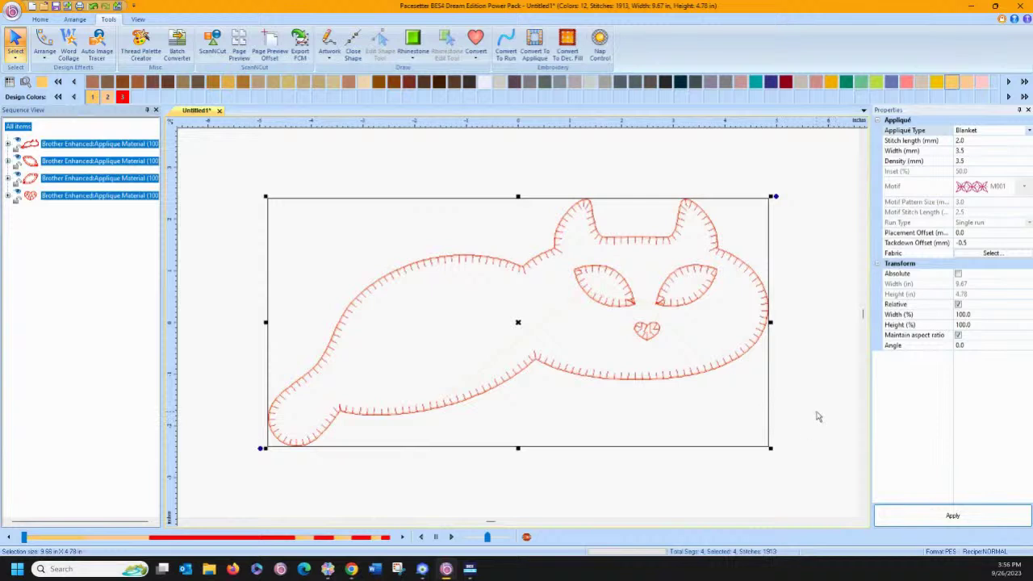
click(37, 21)
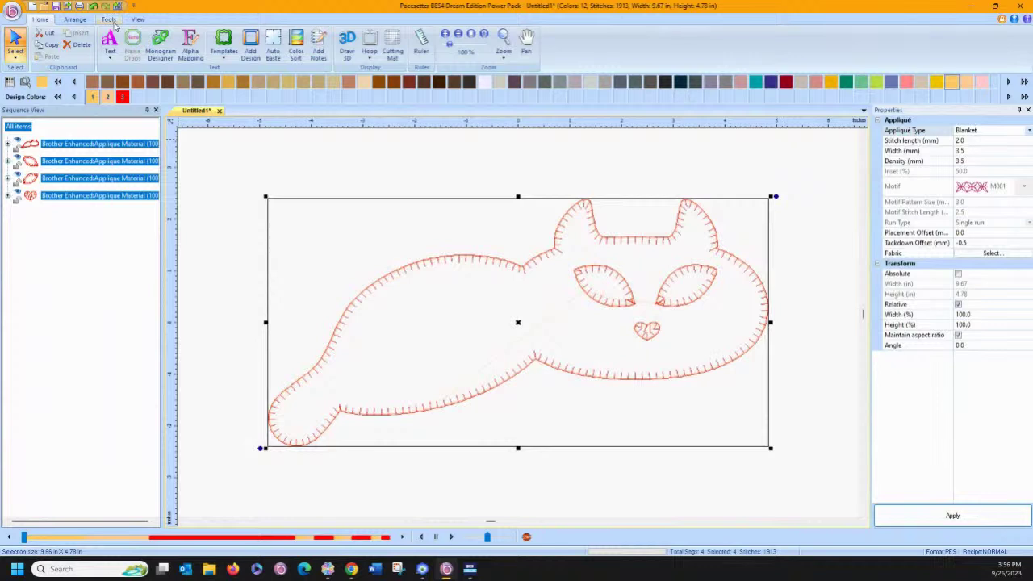
Place a design from the Accents folder onto the canvas.
click(251, 42)
click(400, 142)
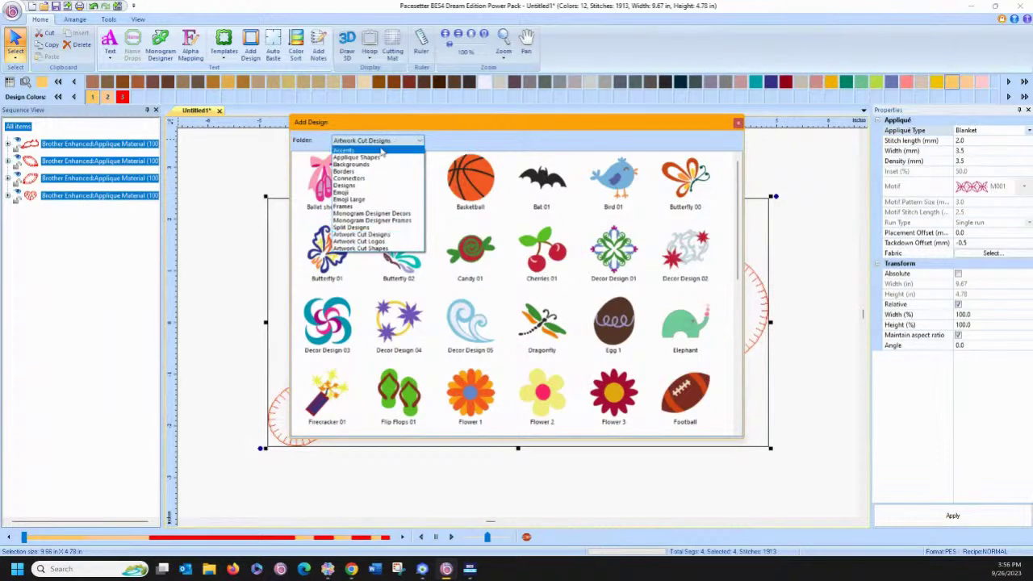
click(383, 151)
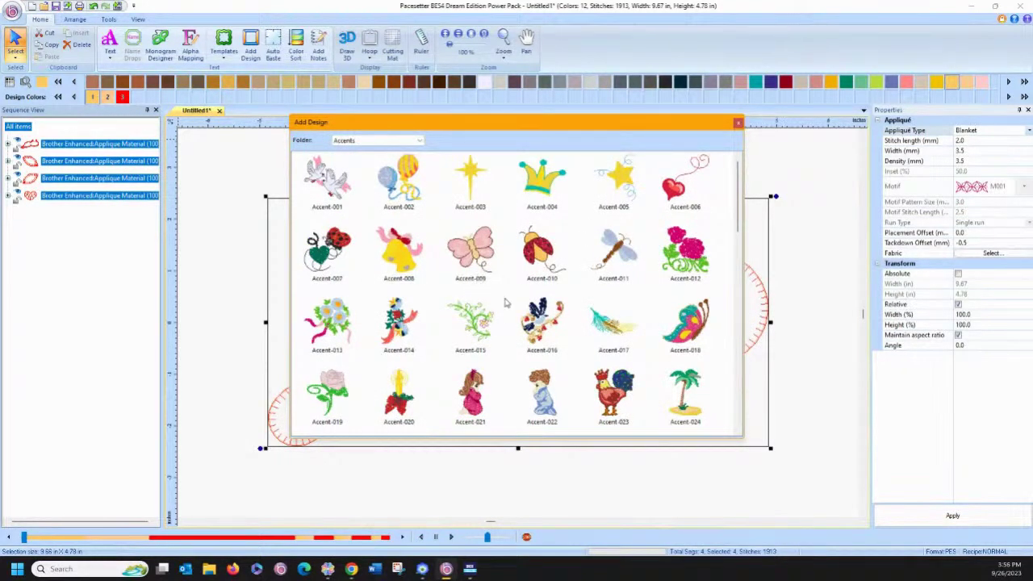
scroll(495, 319, down, 3)
scroll(495, 320, down, 3)
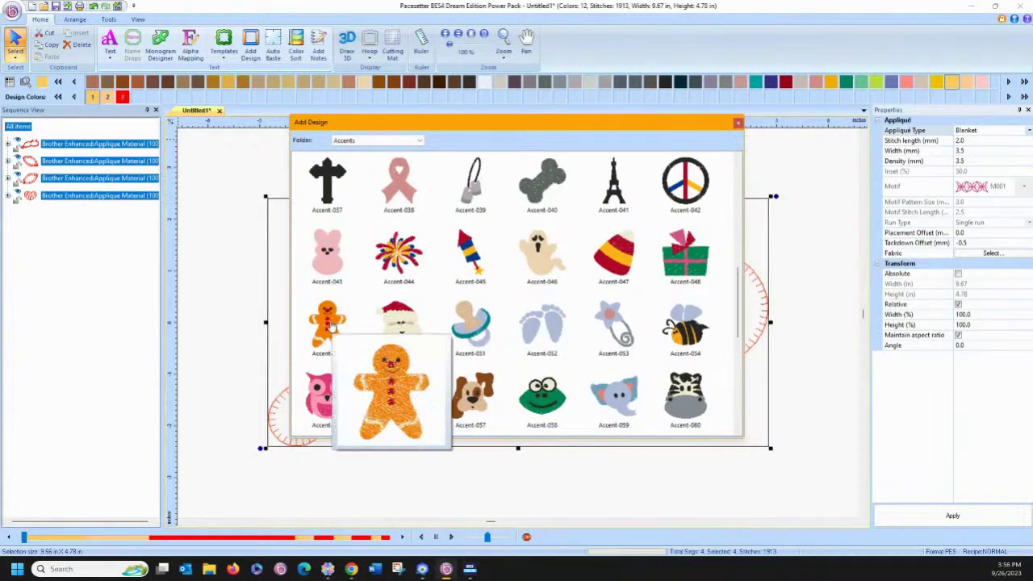
click(623, 414)
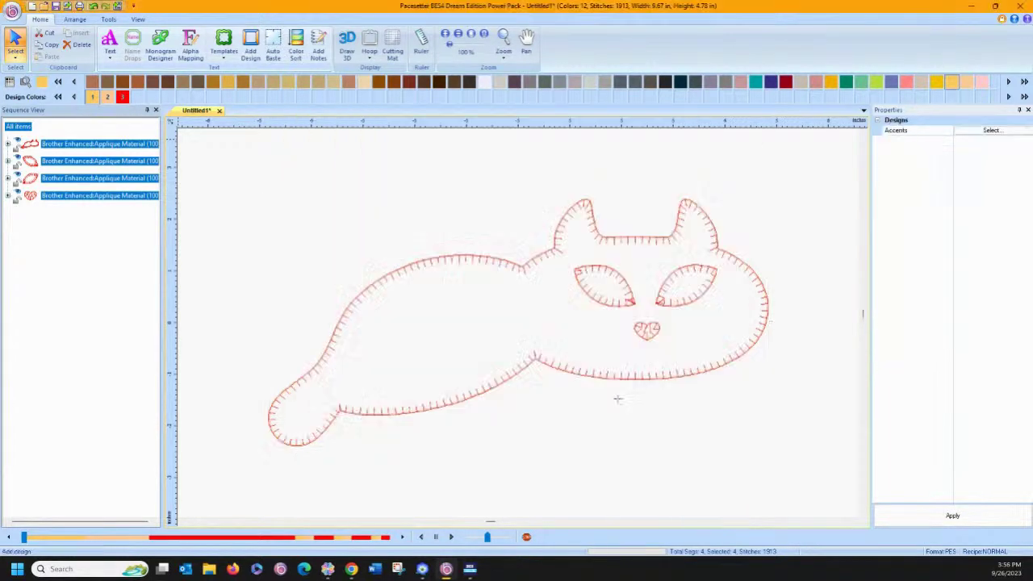
click(802, 469)
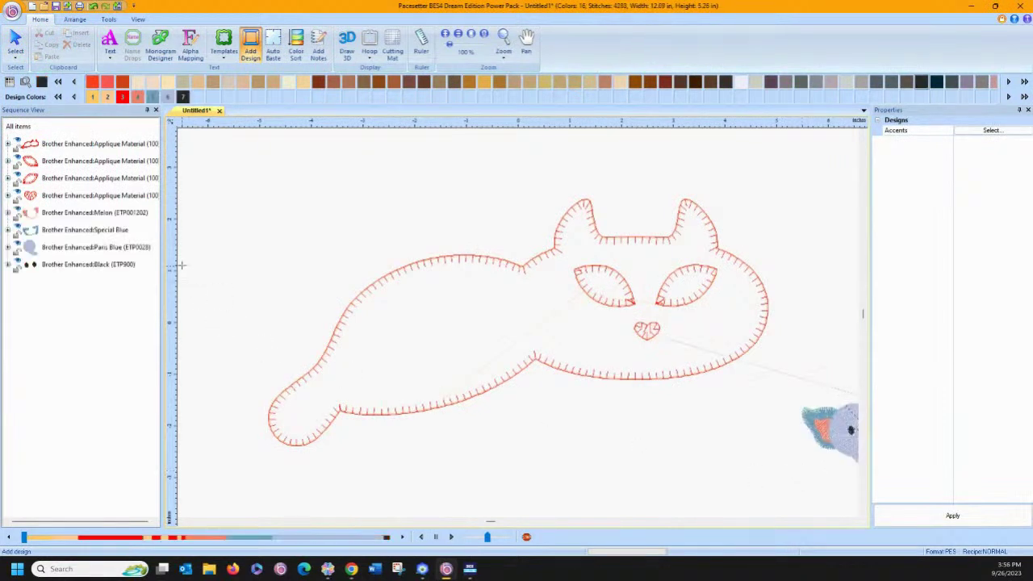
Delete its Melon, Special Blue and Paris Blue parts, then move and shrink the black ovals below the nose.
click(63, 145)
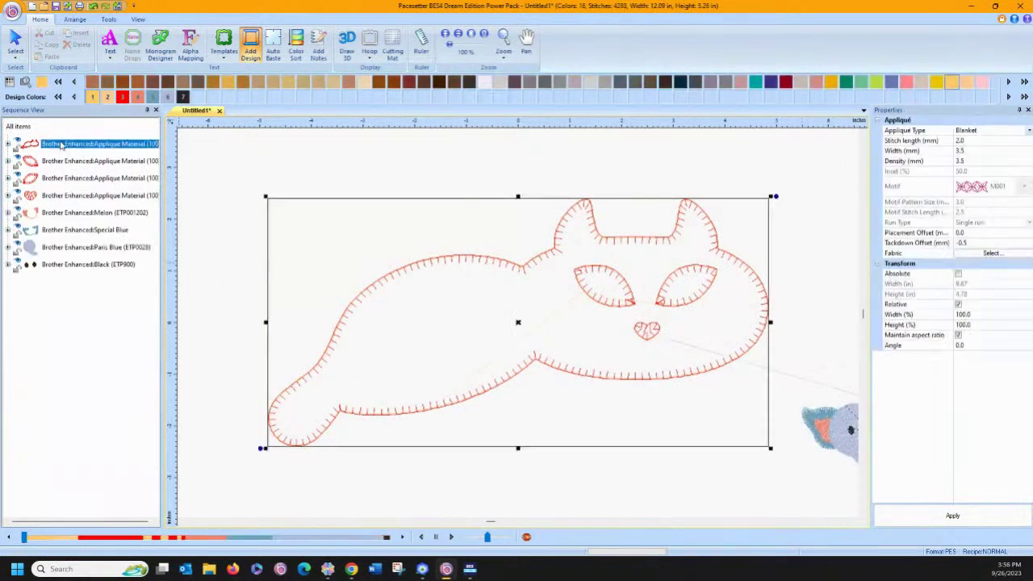
click(68, 214)
shift+click(89, 249)
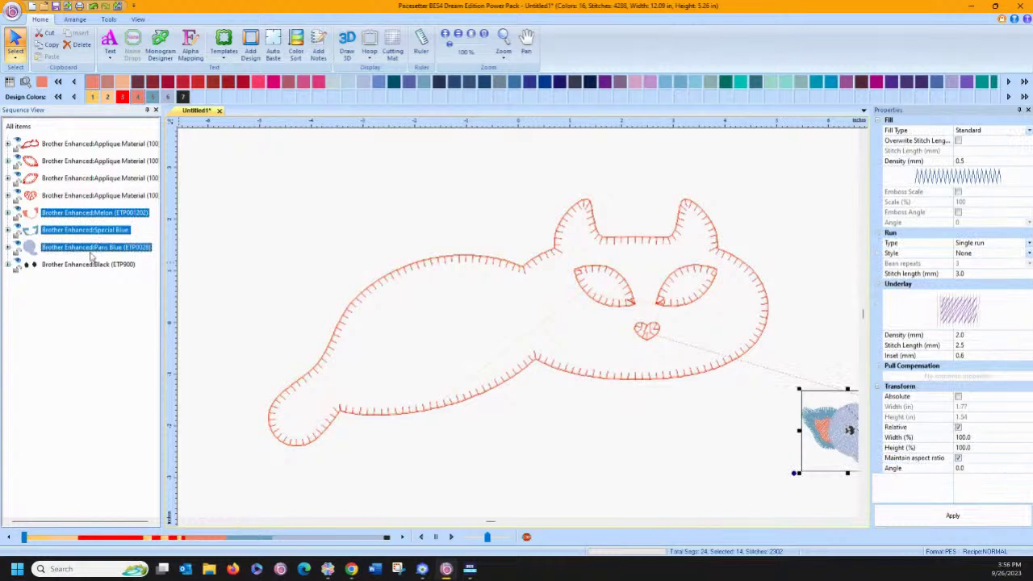
key(Delete)
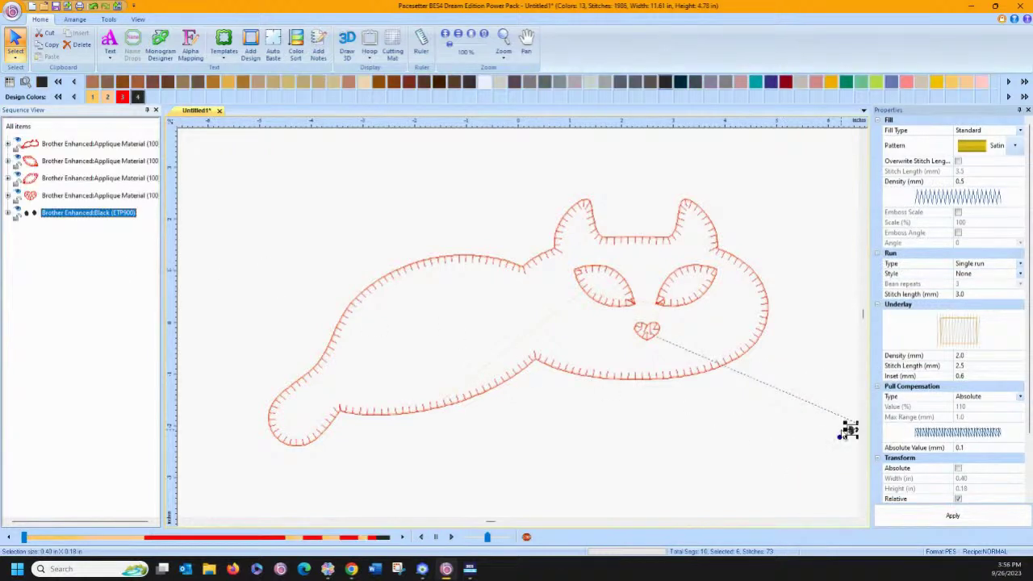
drag(851, 432, 680, 489)
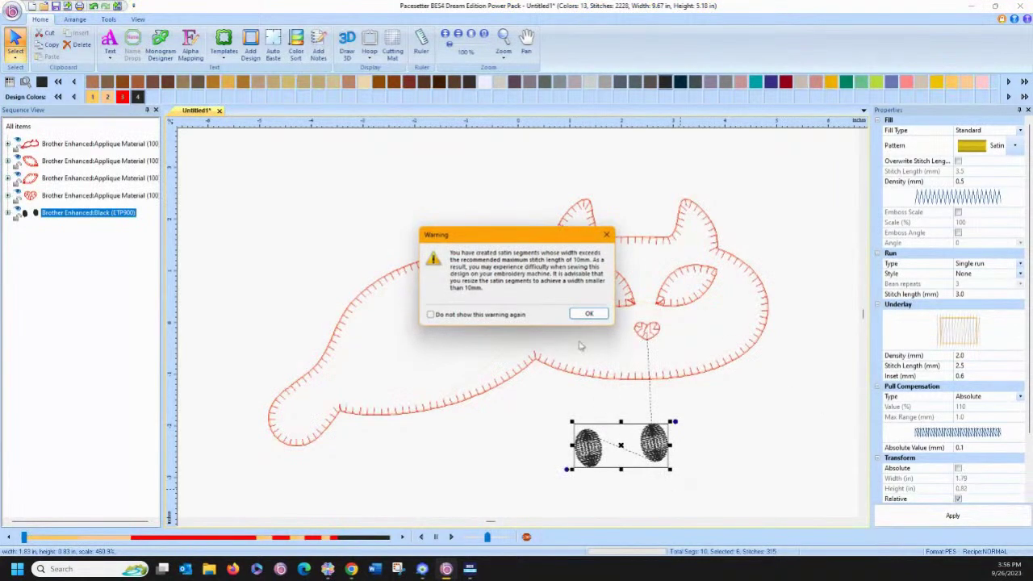
click(590, 313)
drag(572, 421, 606, 441)
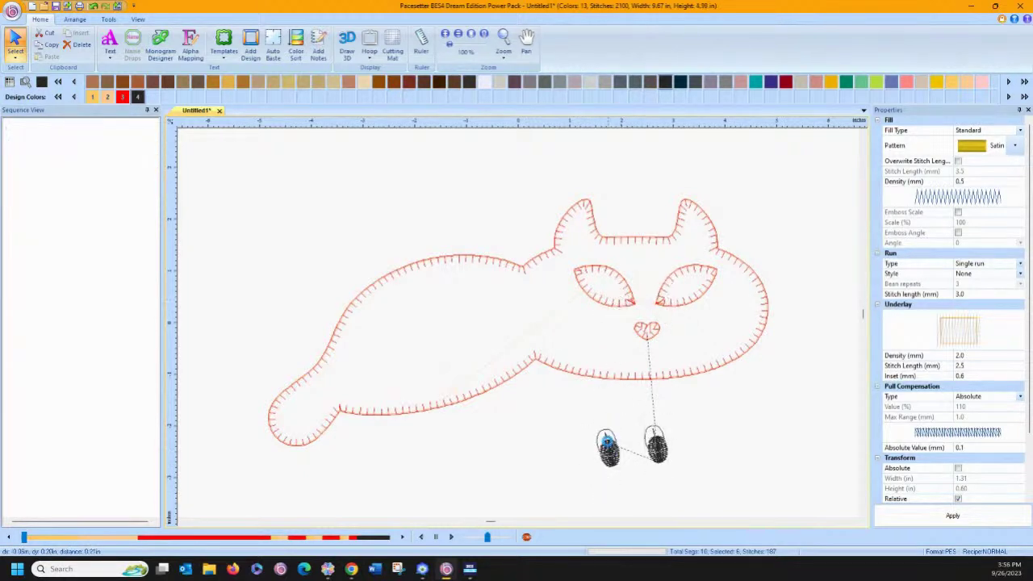
Delete one black oval's Column part and its two Run parts from the sequence.
click(8, 213)
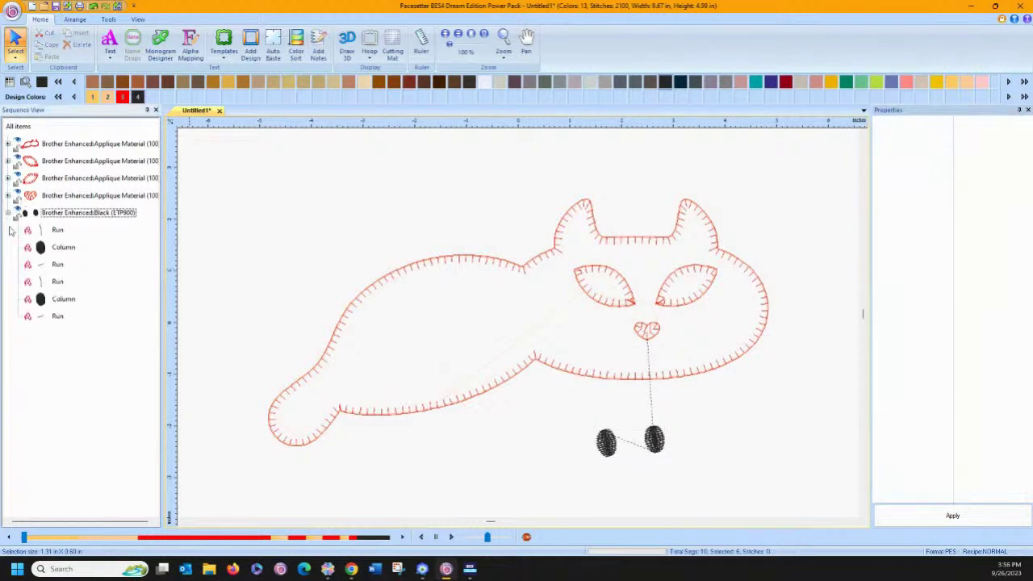
drag(95, 282, 39, 311)
click(40, 282)
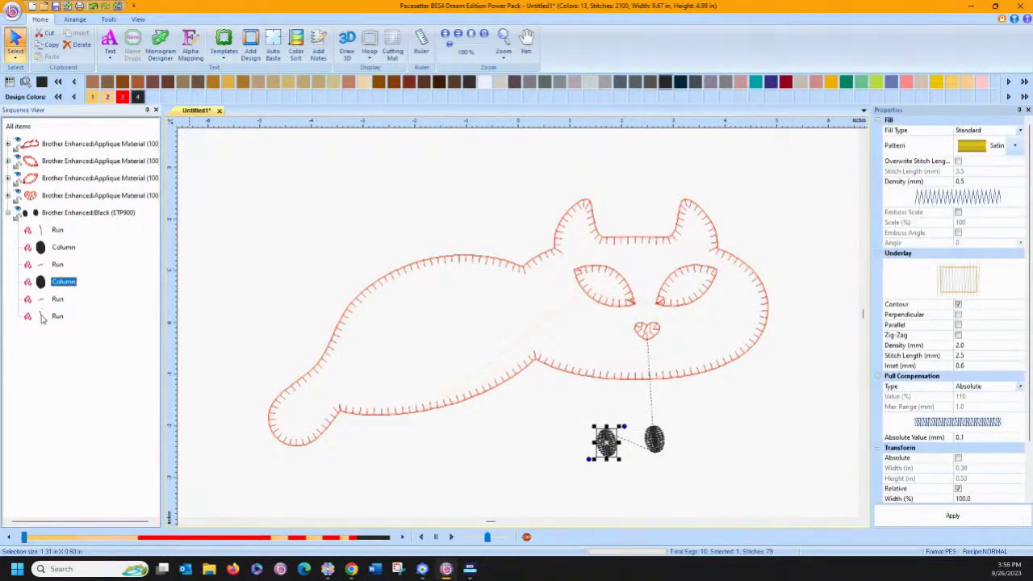
ctrl+click(42, 317)
ctrl+click(42, 301)
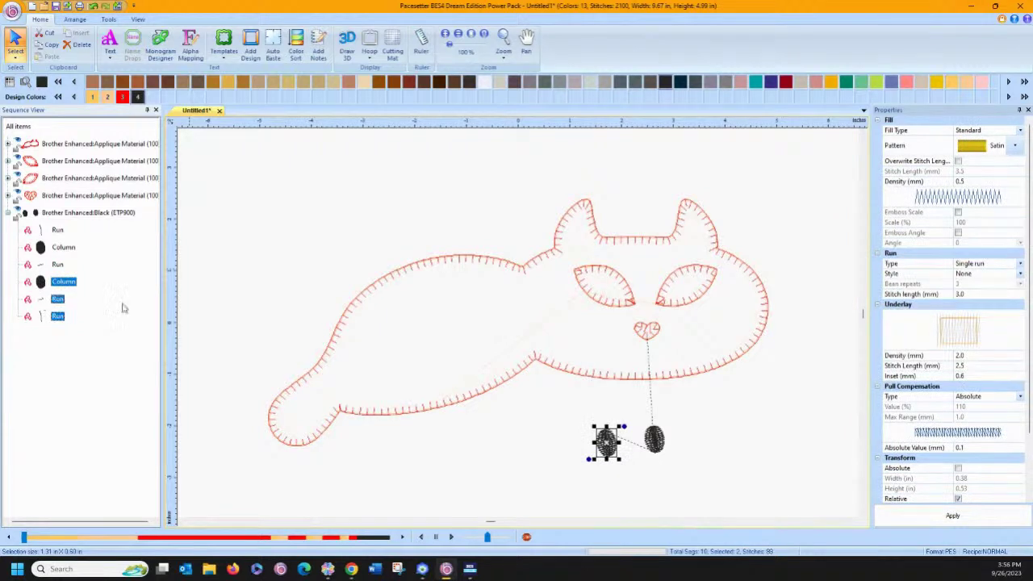
key(Delete)
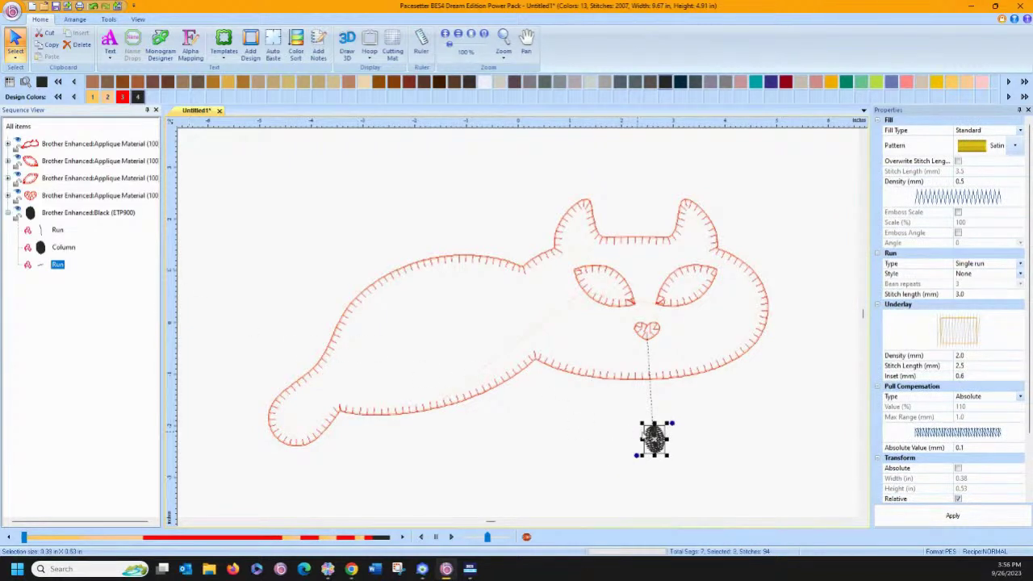
Place the remaining oval in the left eye, copy it into the right eye, and rotate the left pupil.
drag(653, 438, 610, 289)
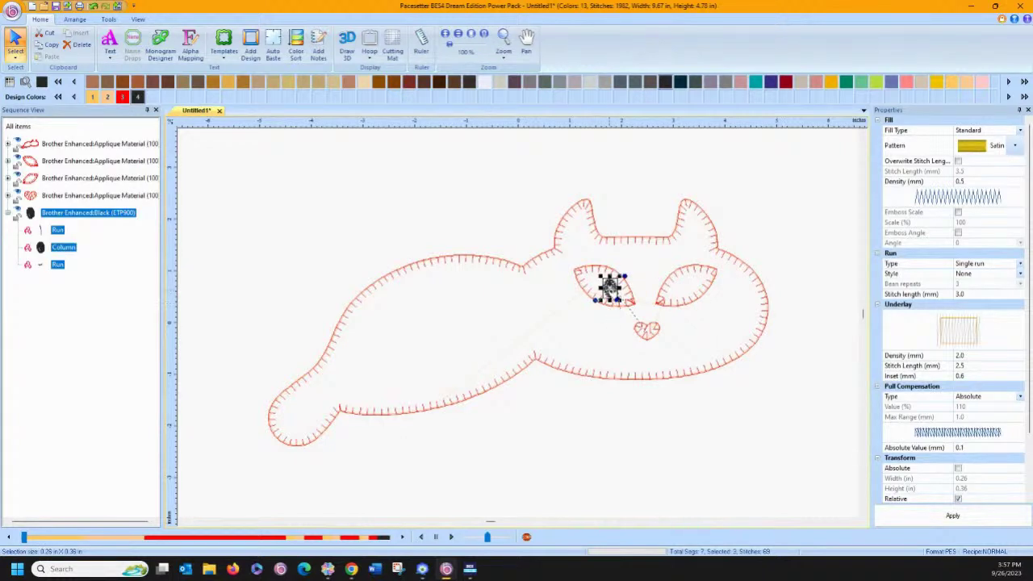
drag(611, 288, 681, 289)
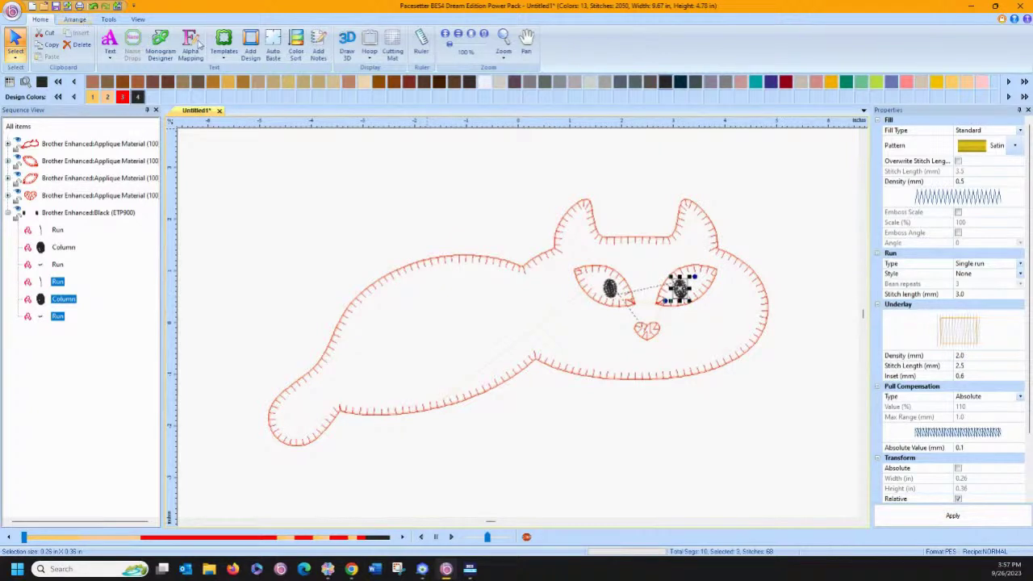
click(75, 19)
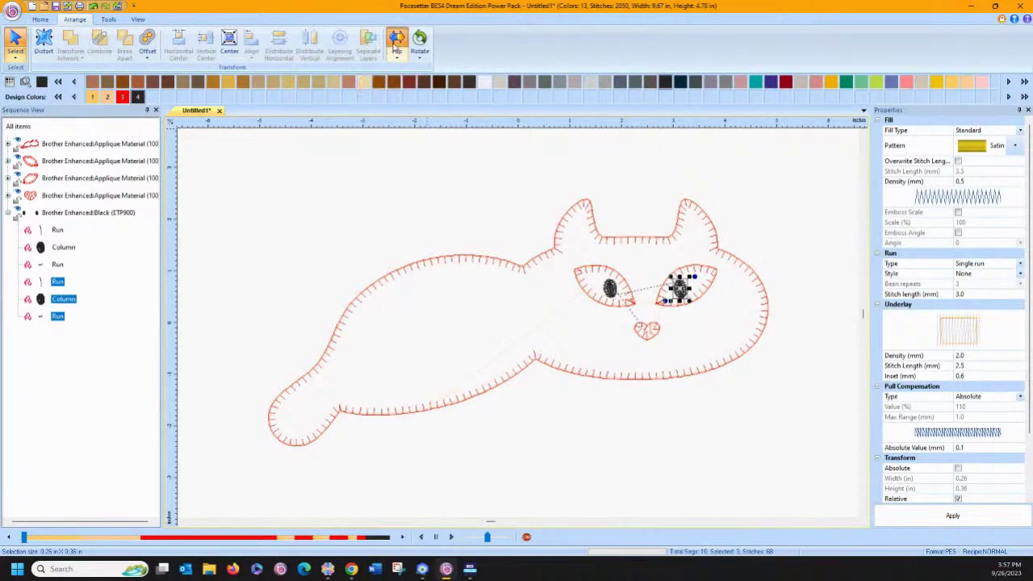
click(344, 180)
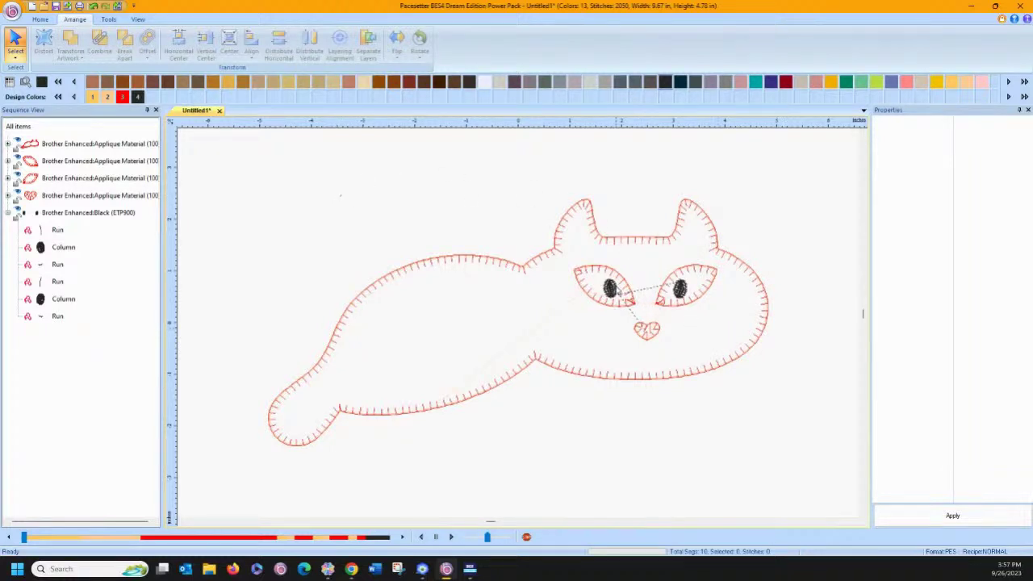
click(613, 290)
drag(623, 280, 605, 271)
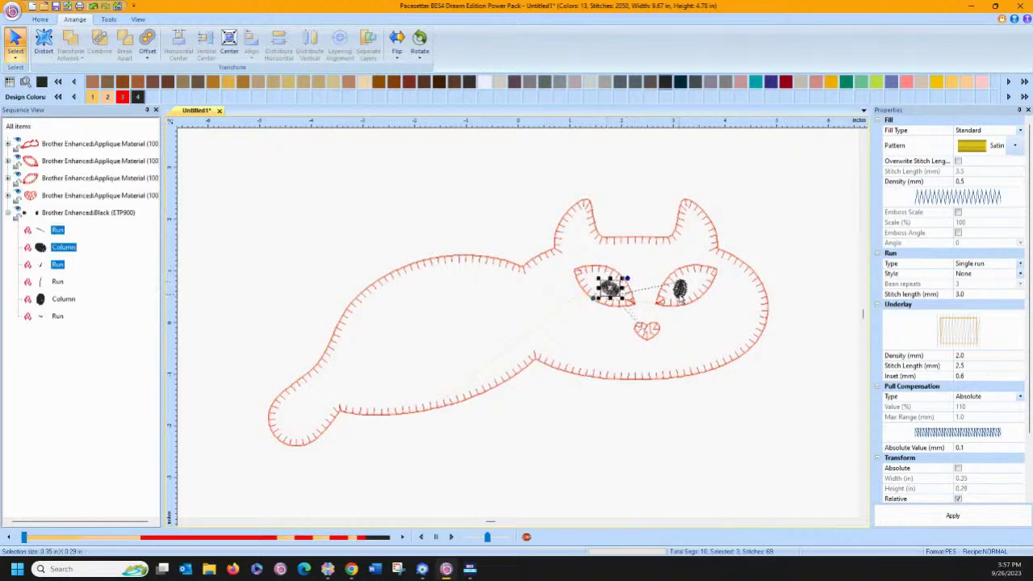
click(680, 293)
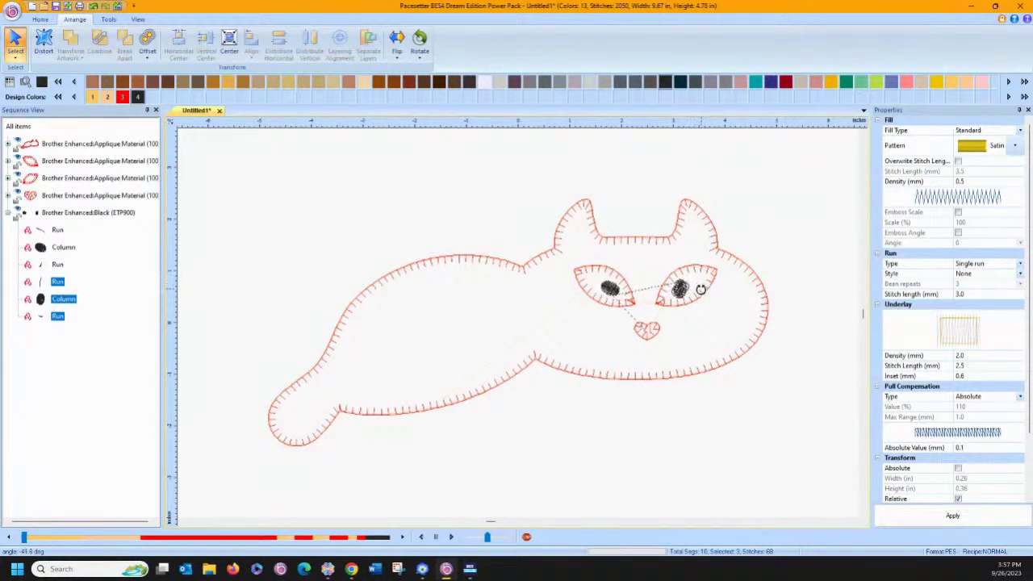
click(716, 402)
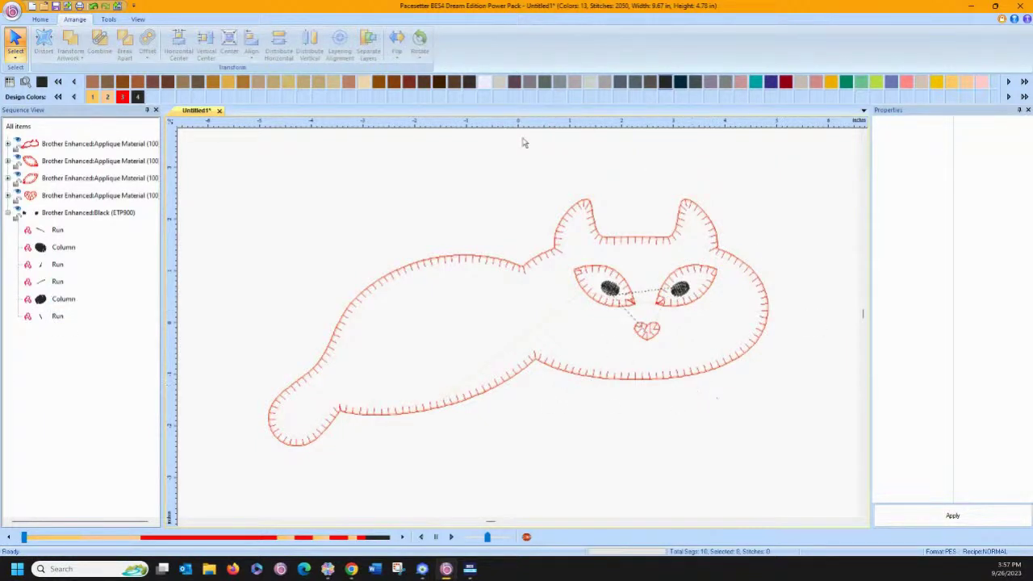
Copy the first black Run, drag it from the eye toward the heart nose, and zoom in there.
click(40, 19)
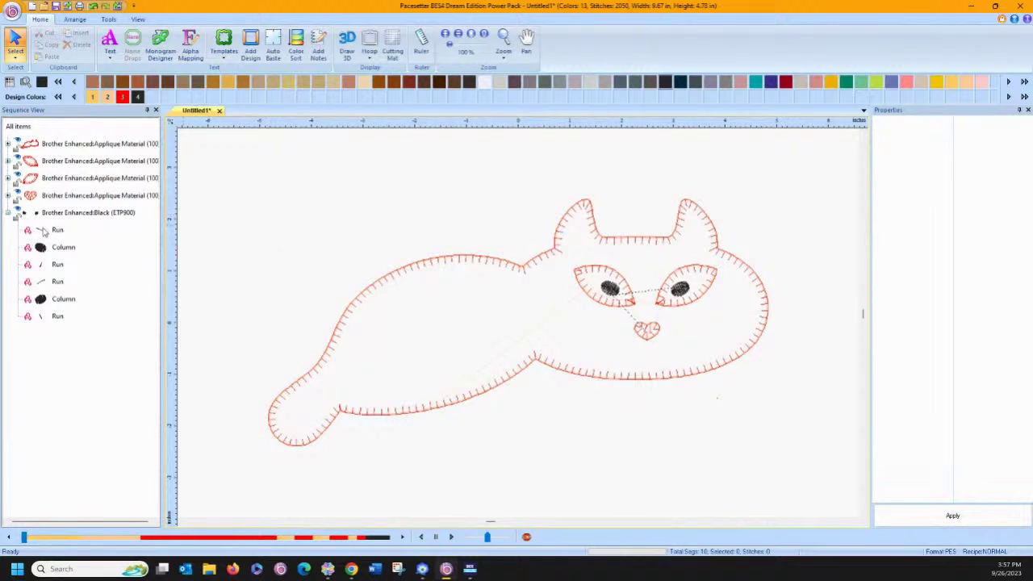
click(44, 232)
right_click(45, 232)
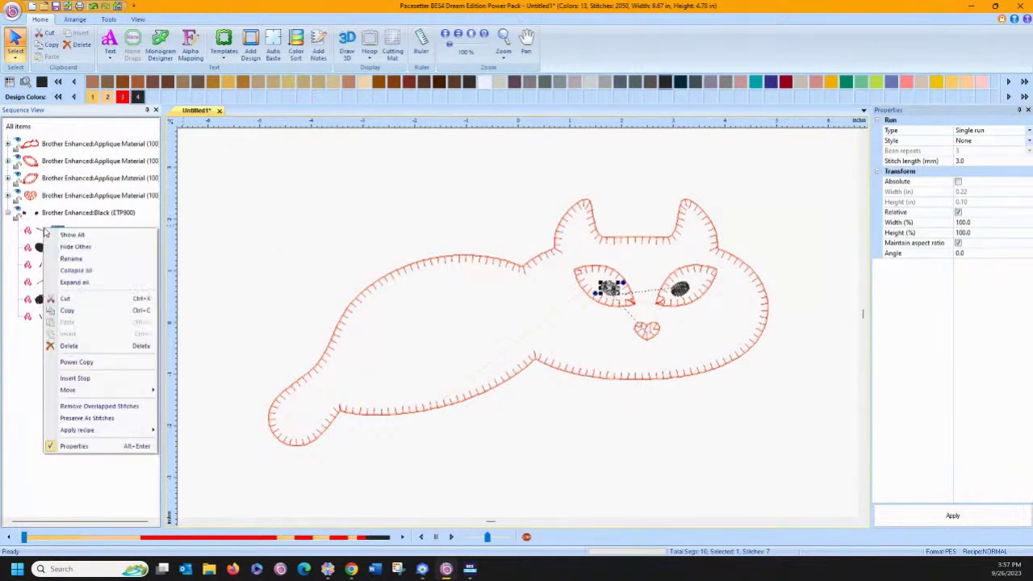
click(73, 310)
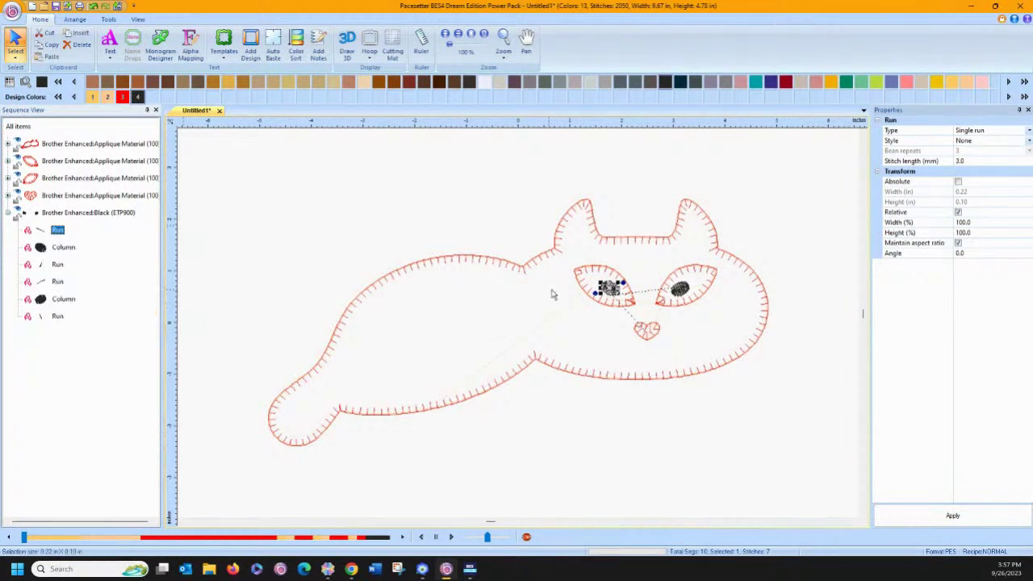
drag(611, 288, 610, 324)
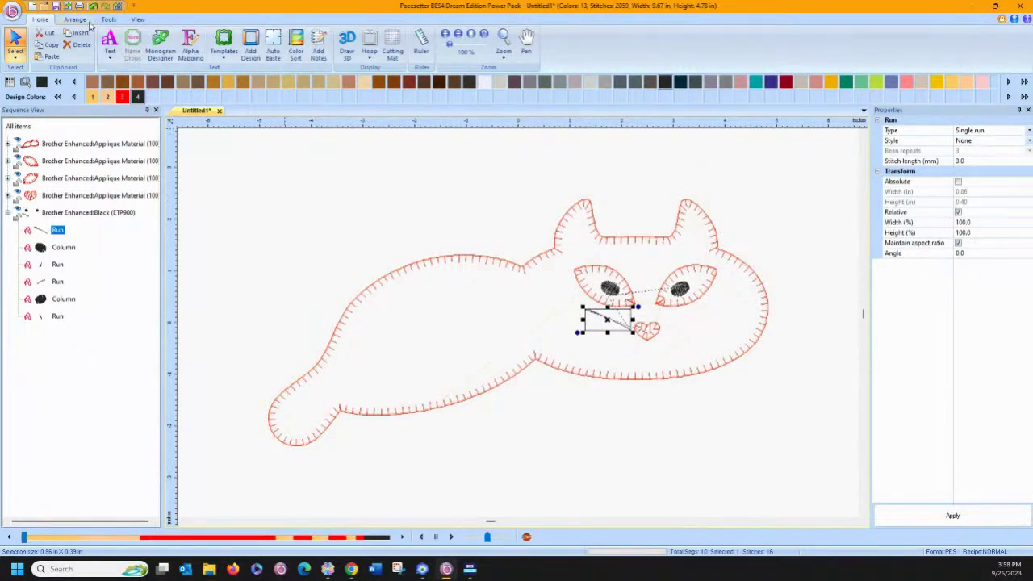
click(503, 41)
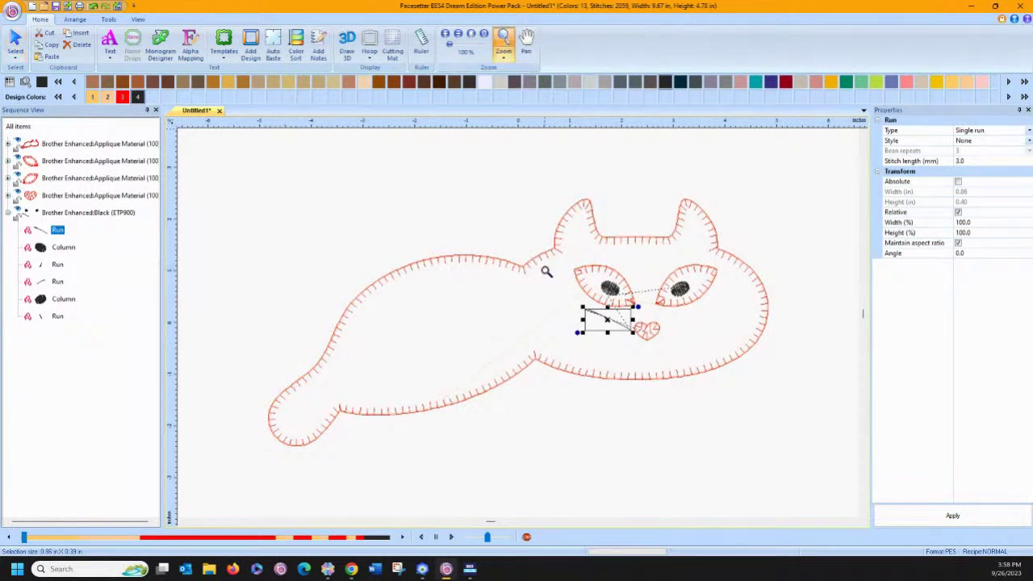
drag(546, 271, 670, 358)
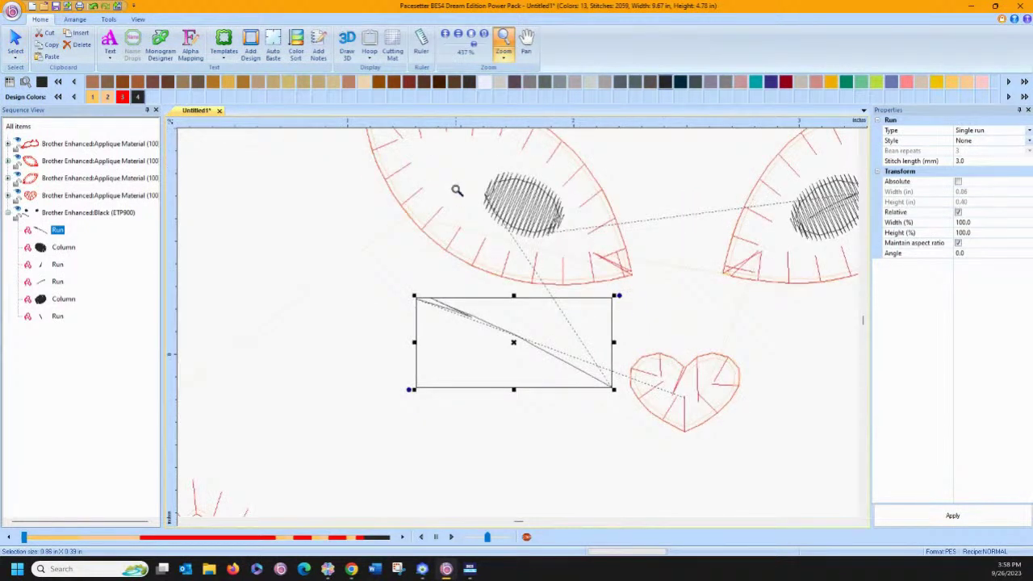
Reshape the run line with the Edit Shape Tool, deleting, adding and moving nodes into a curve.
click(109, 21)
click(380, 42)
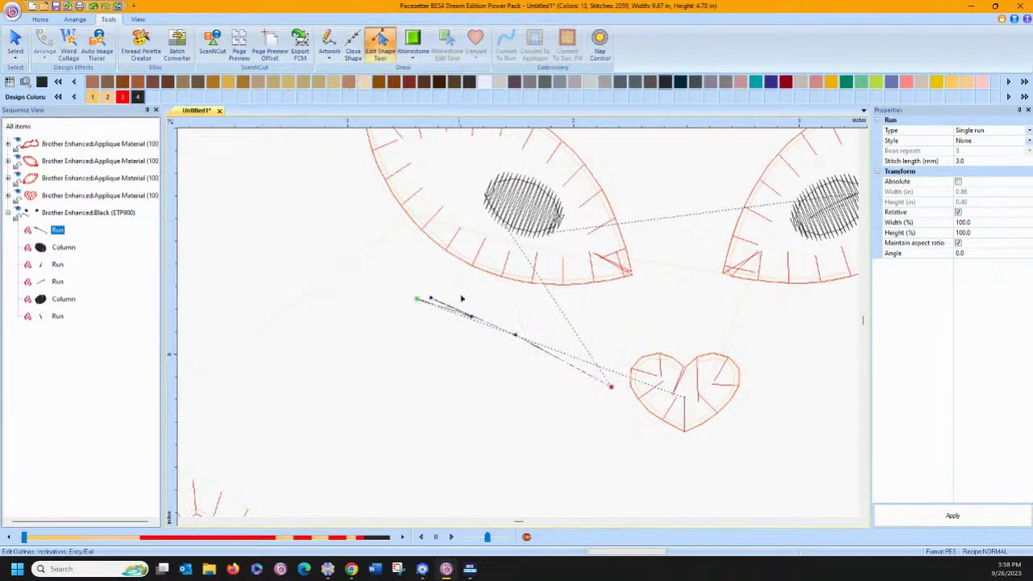
right_click(474, 321)
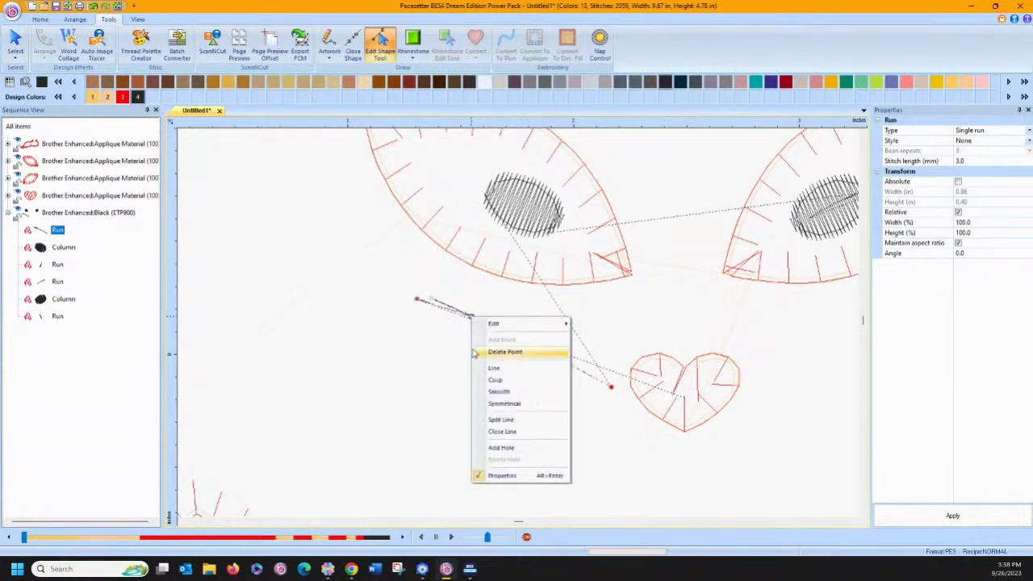
click(484, 352)
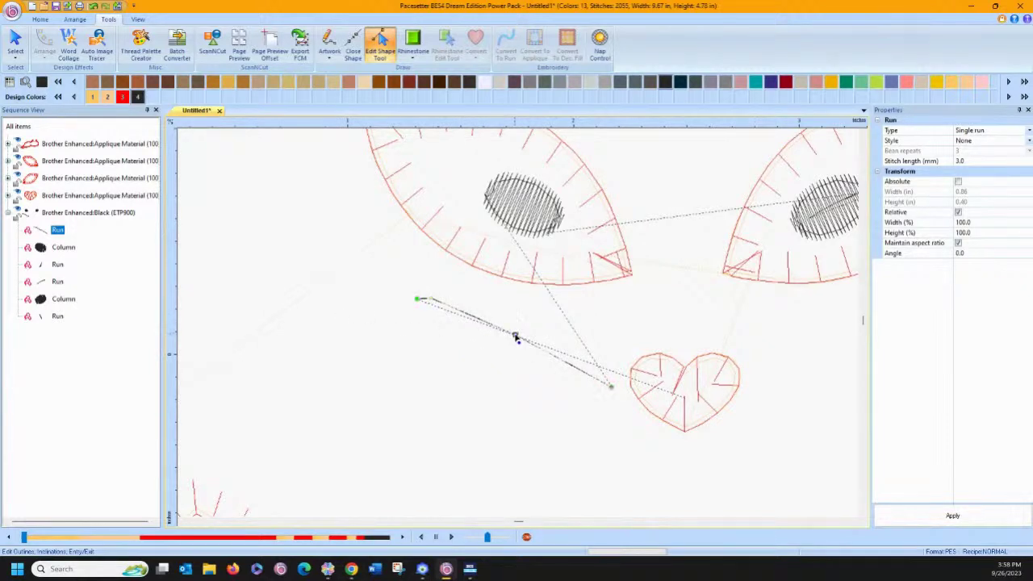
drag(515, 335, 534, 325)
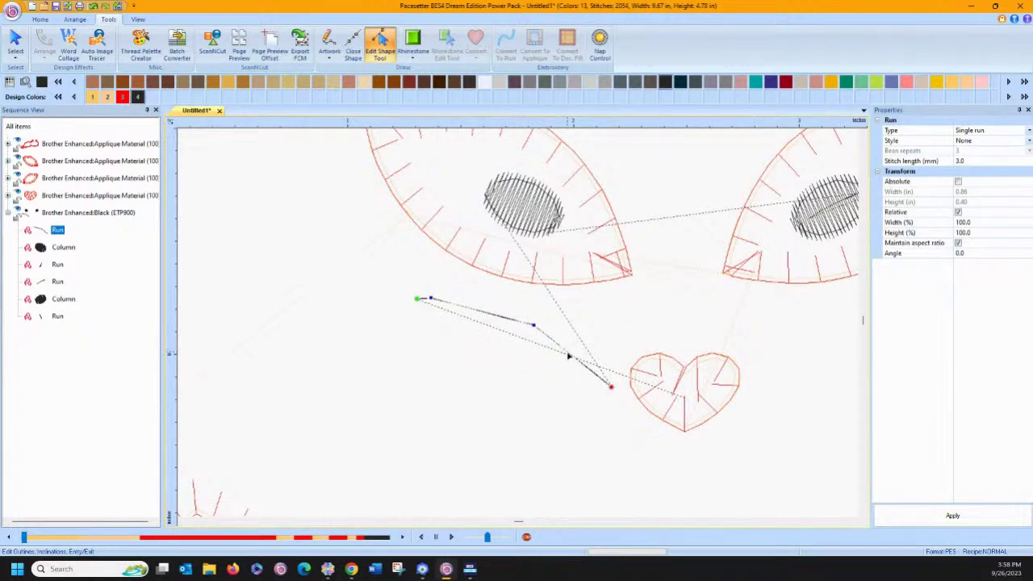
right_click(568, 355)
click(593, 376)
right_click(475, 311)
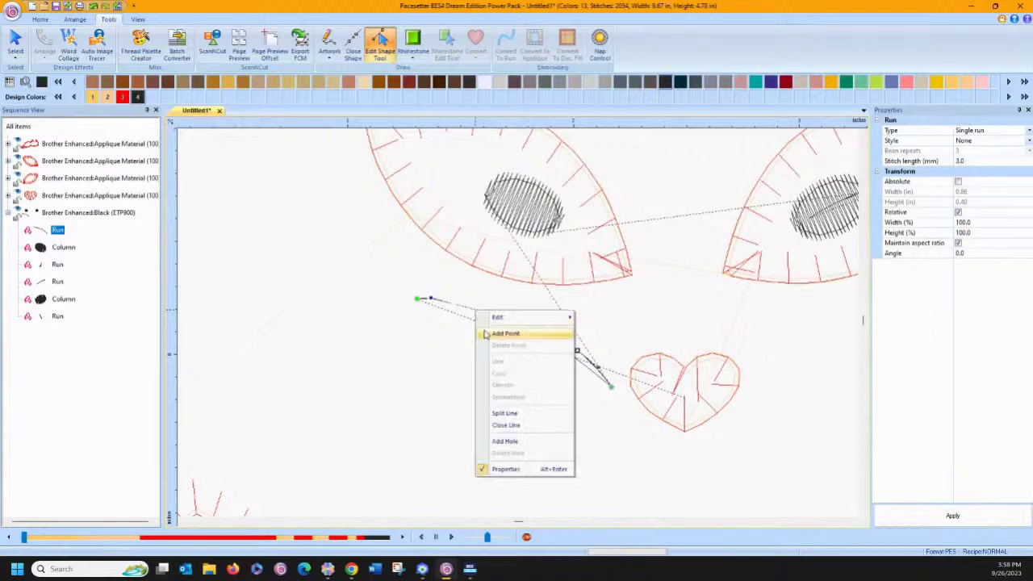
click(505, 333)
drag(475, 309, 476, 305)
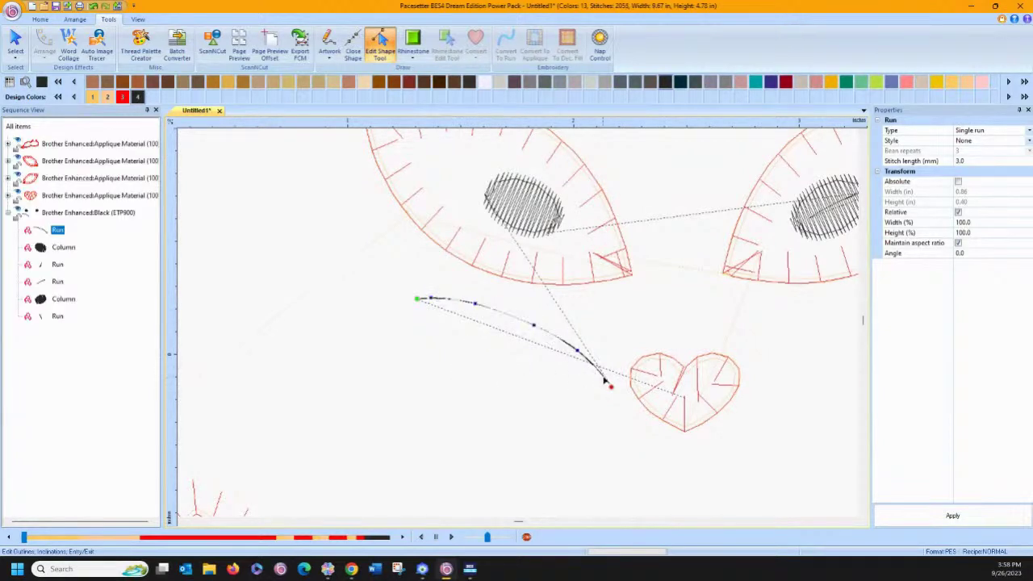
Rotate the pupil and curved run line together, then reselect and deselect the group.
click(15, 42)
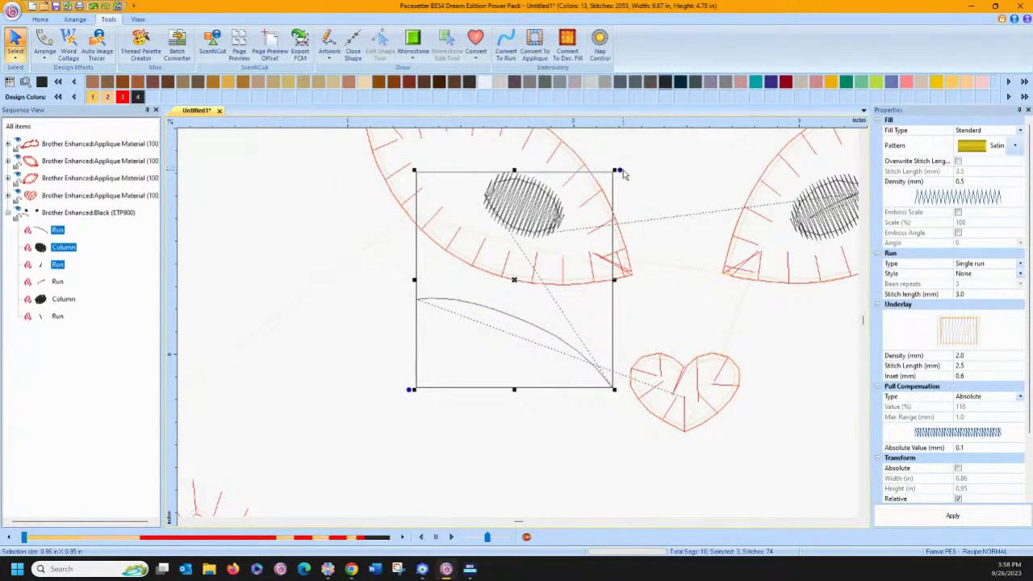
drag(623, 174, 590, 162)
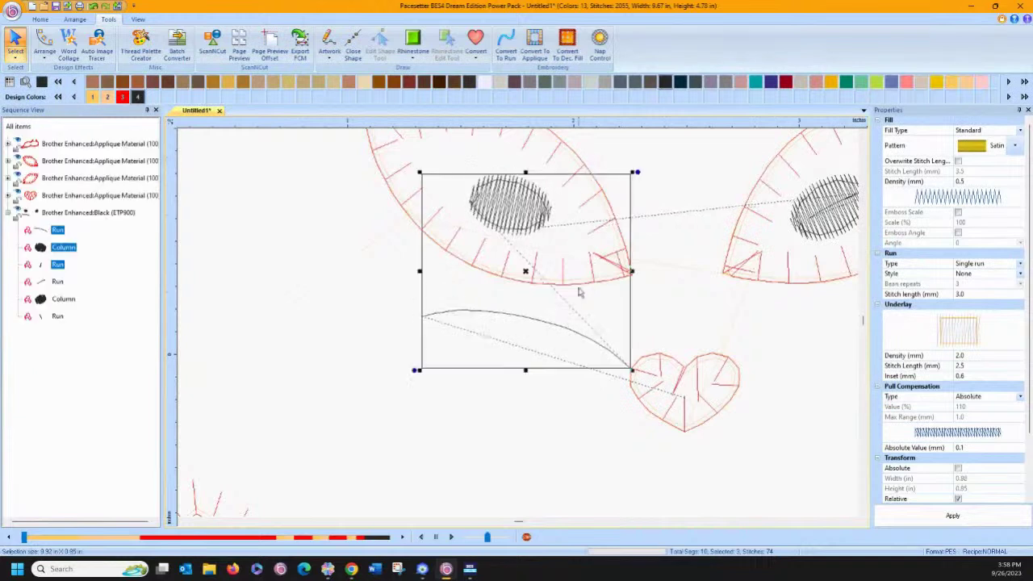
click(460, 330)
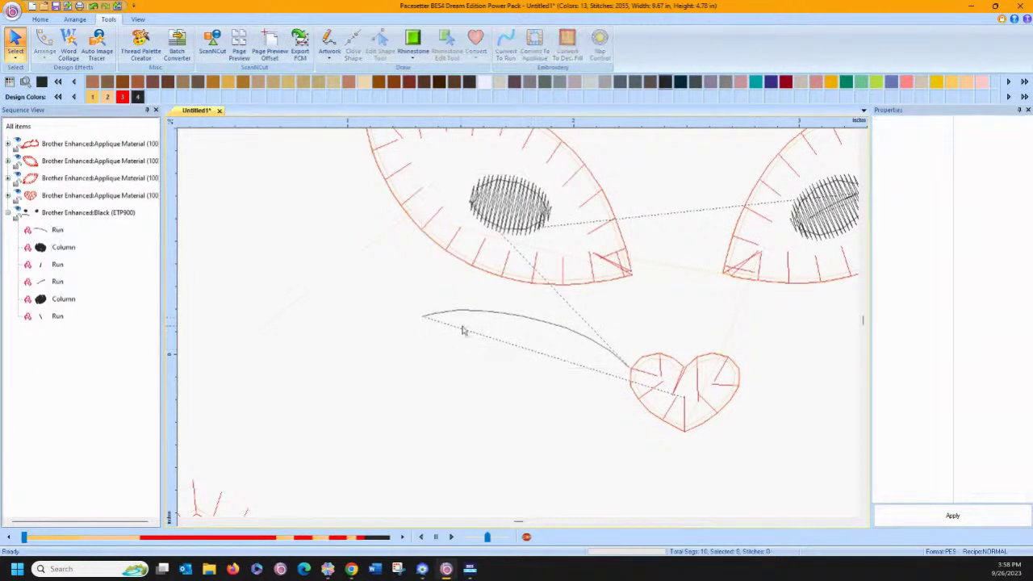
click(481, 315)
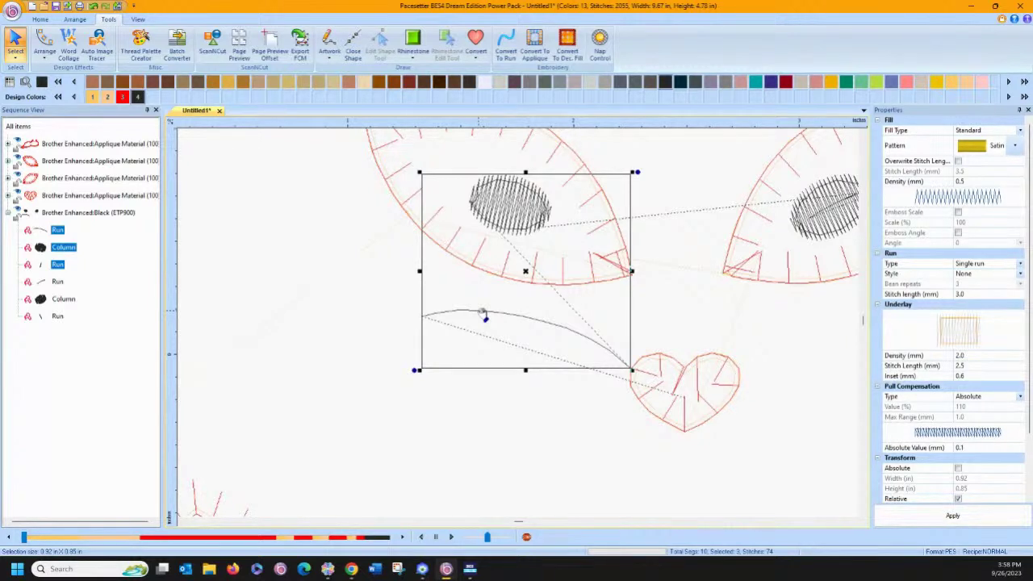
click(392, 294)
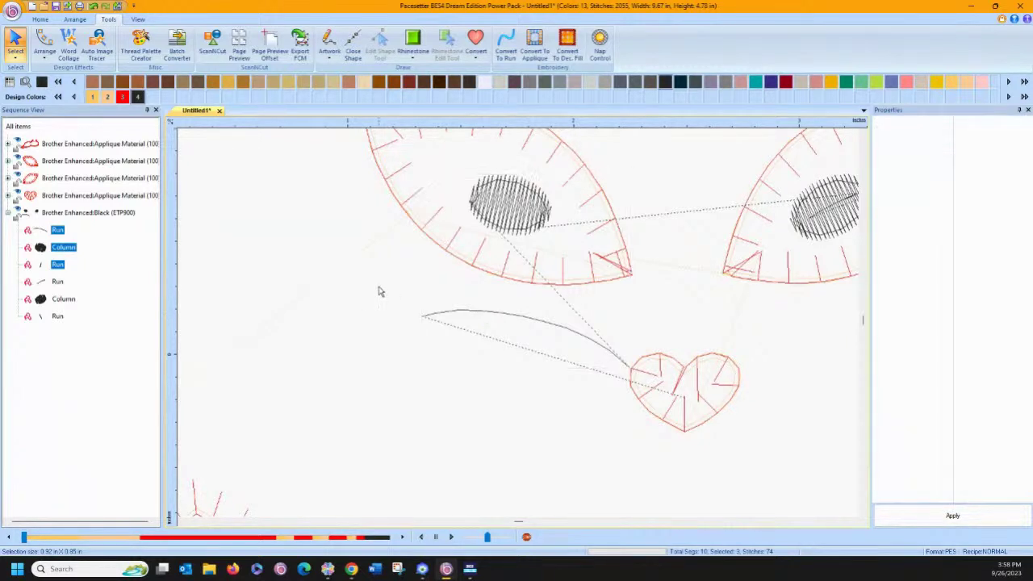
Undo the seven edits so the run returns to the left pupil.
click(94, 7)
click(93, 6)
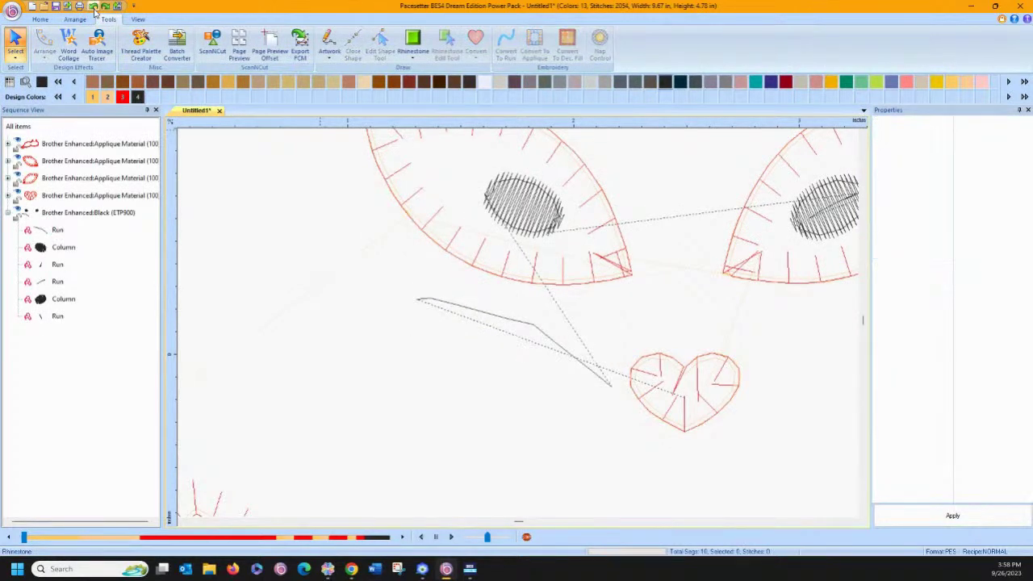
click(94, 6)
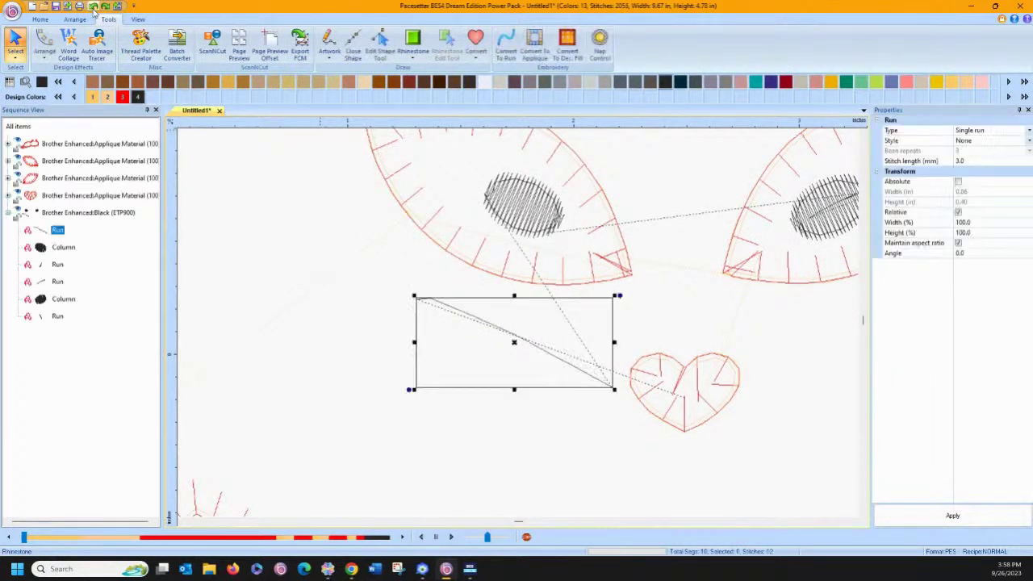
click(94, 7)
click(94, 7)
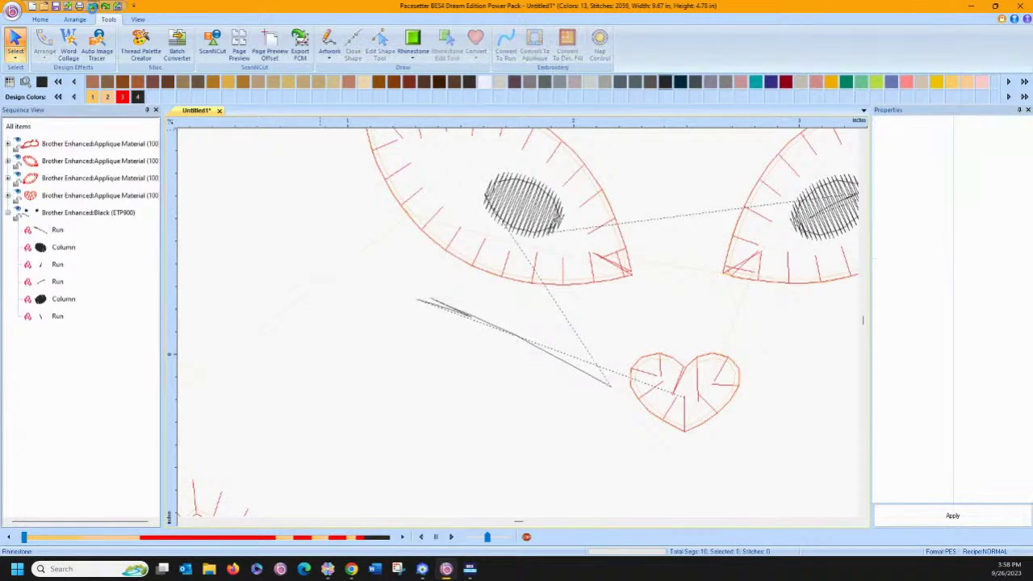
click(94, 7)
click(93, 6)
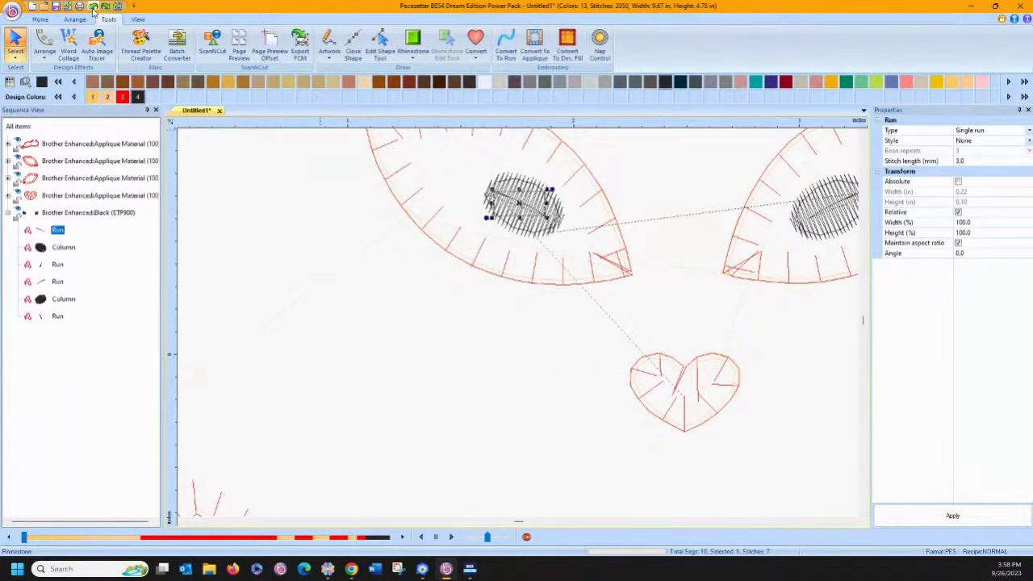
Copy the first Run object from the sequence list.
right_click(62, 236)
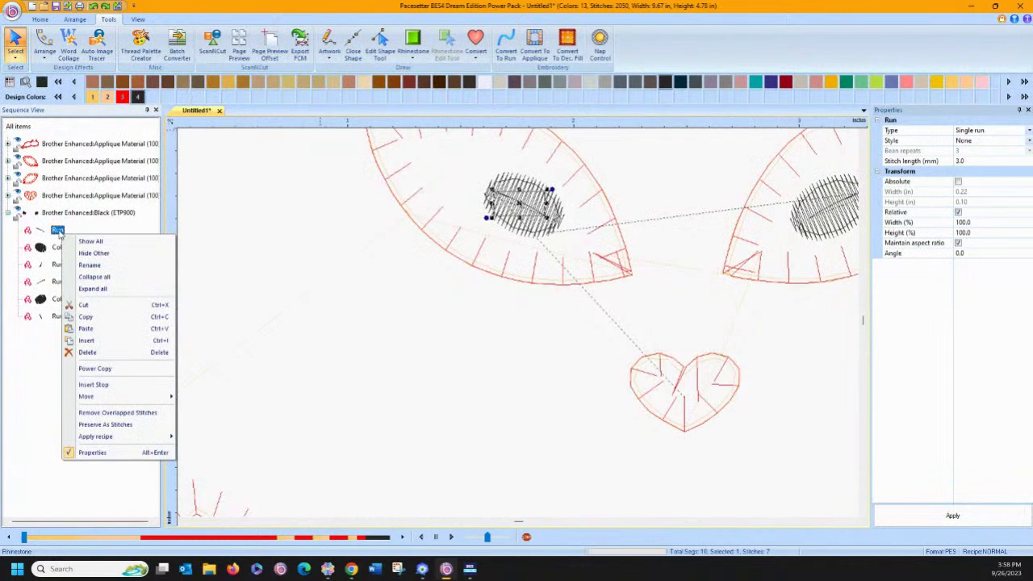
click(86, 317)
click(111, 348)
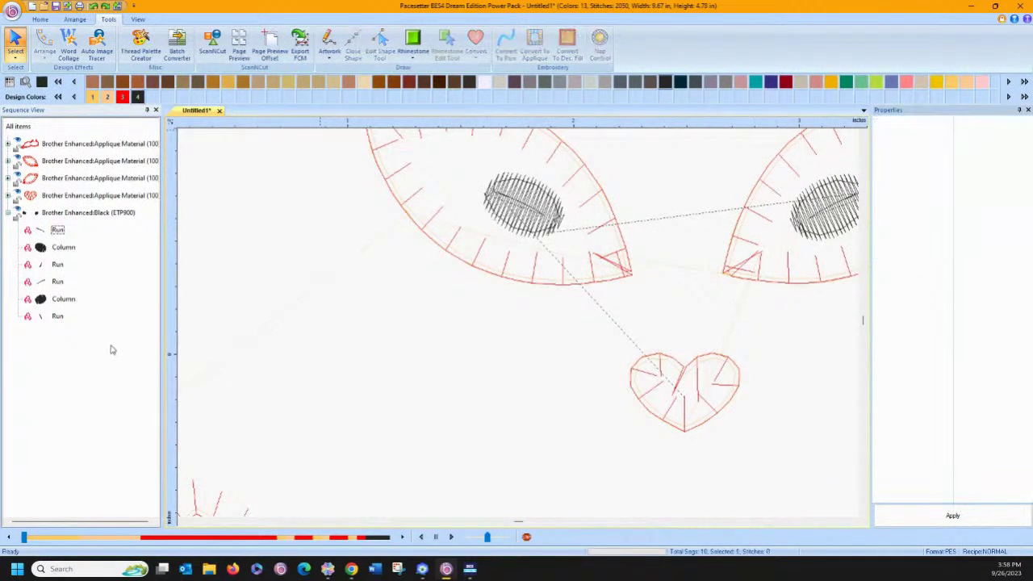
right_click(112, 349)
Paste the copied run and stretch it out beside the heart nose.
click(134, 428)
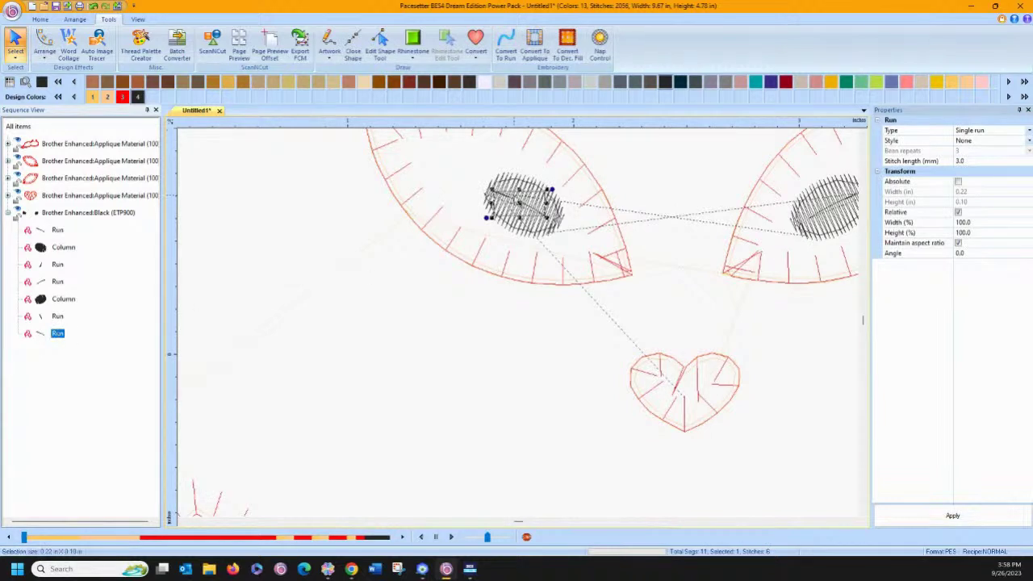
drag(524, 202, 634, 399)
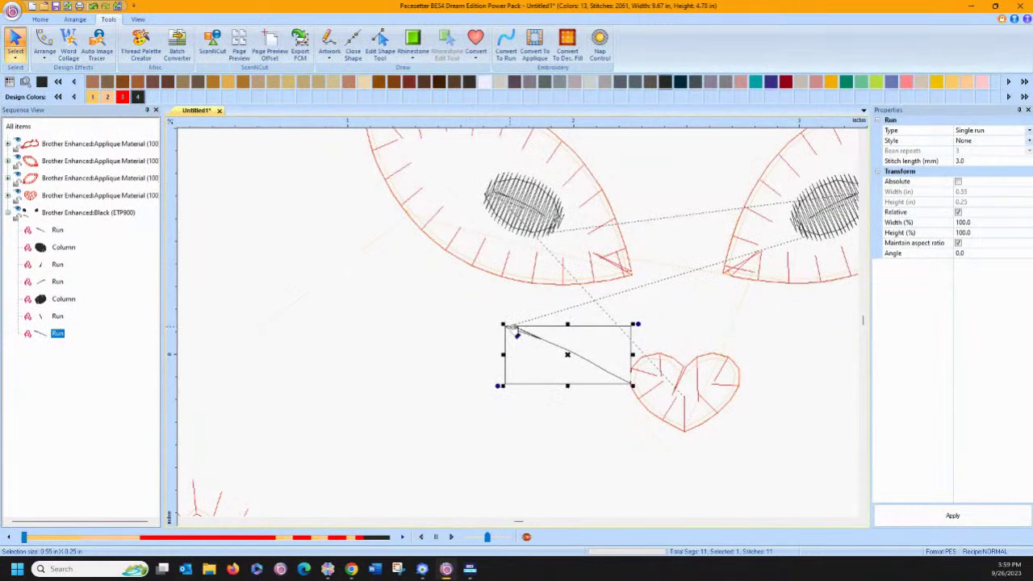
drag(506, 323, 429, 292)
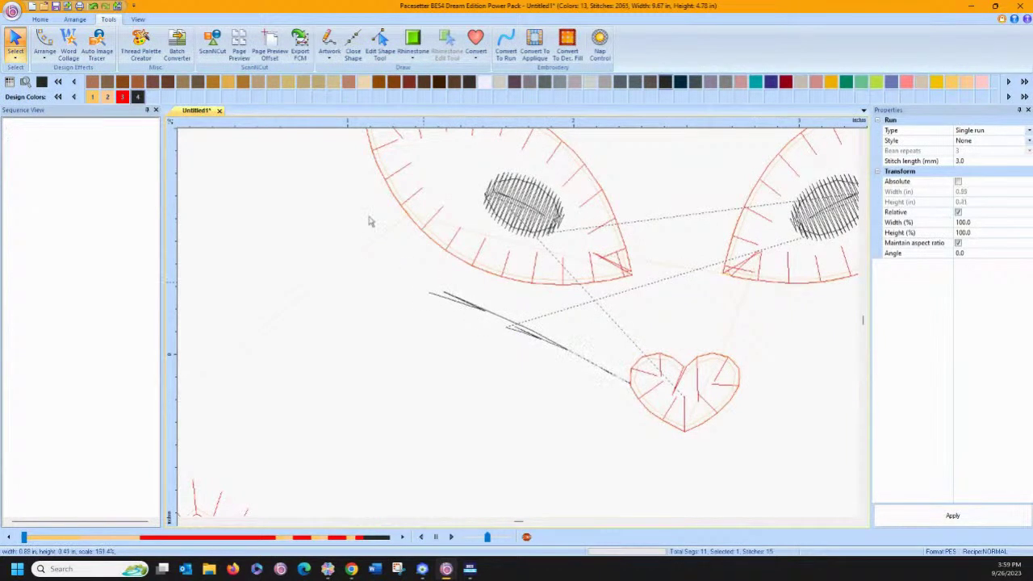
Curve the whisker by deleting, adding and dragging nodes with the Edit Shape Tool.
click(380, 42)
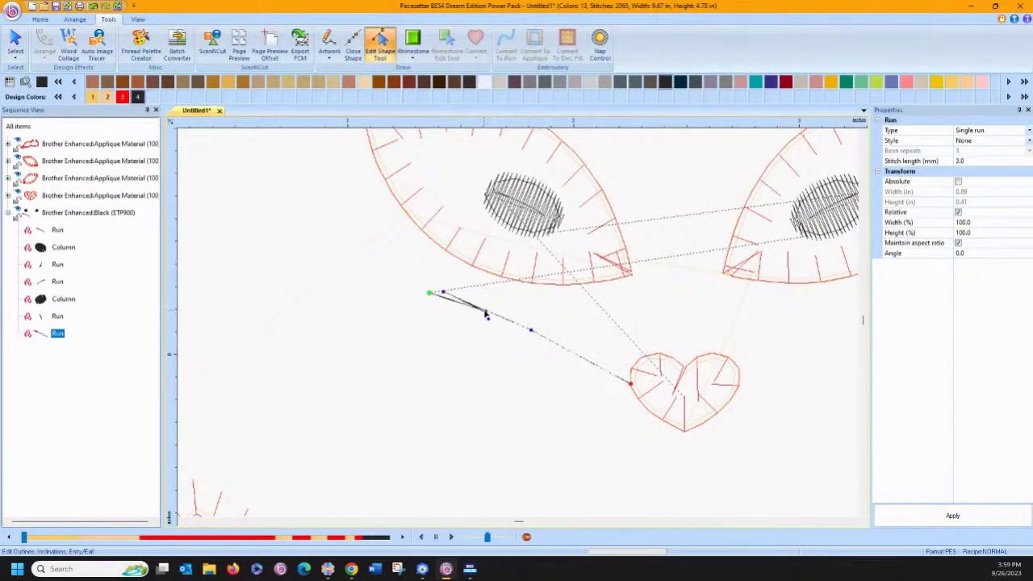
right_click(486, 315)
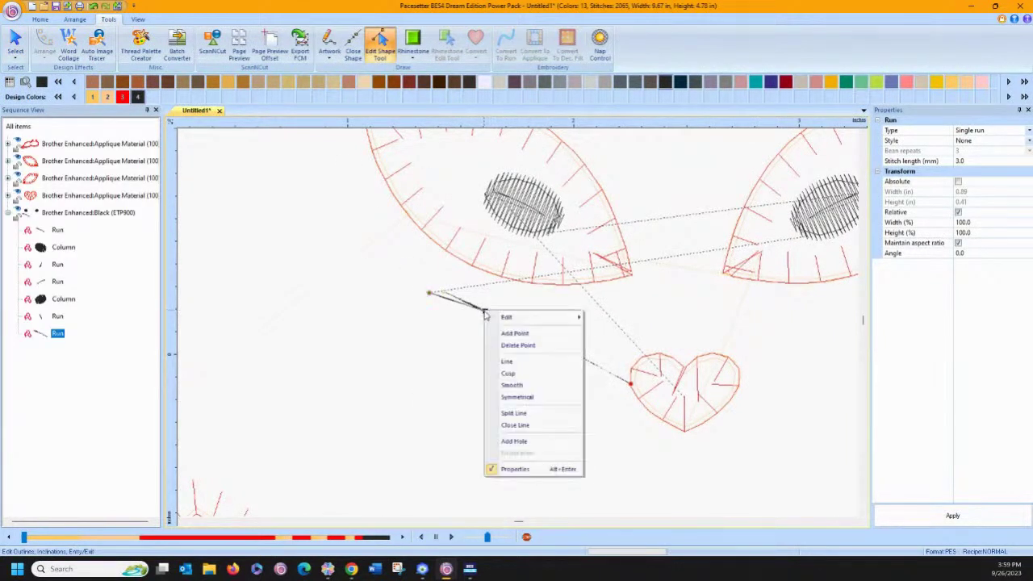
click(508, 347)
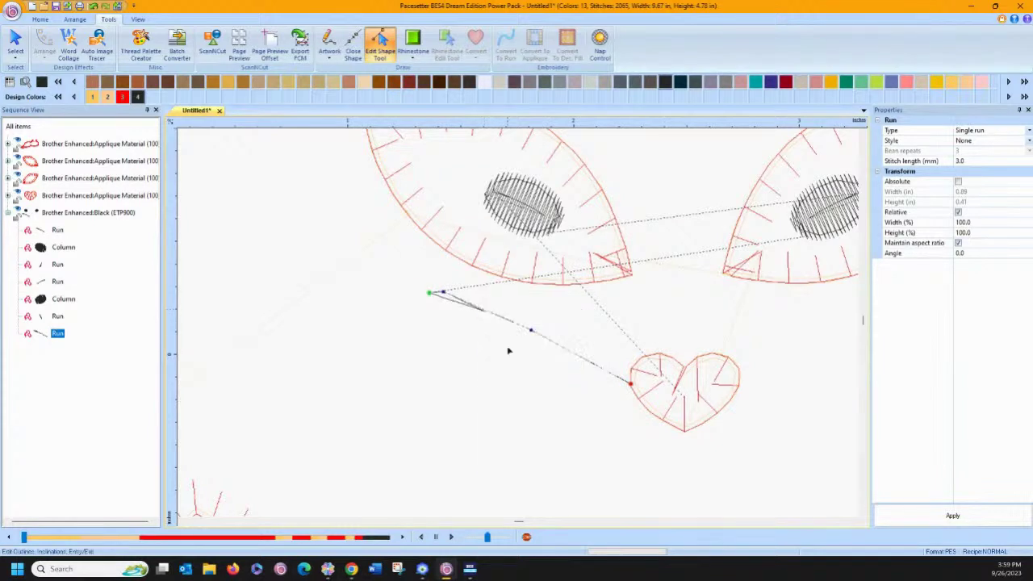
drag(530, 333, 541, 317)
click(470, 301)
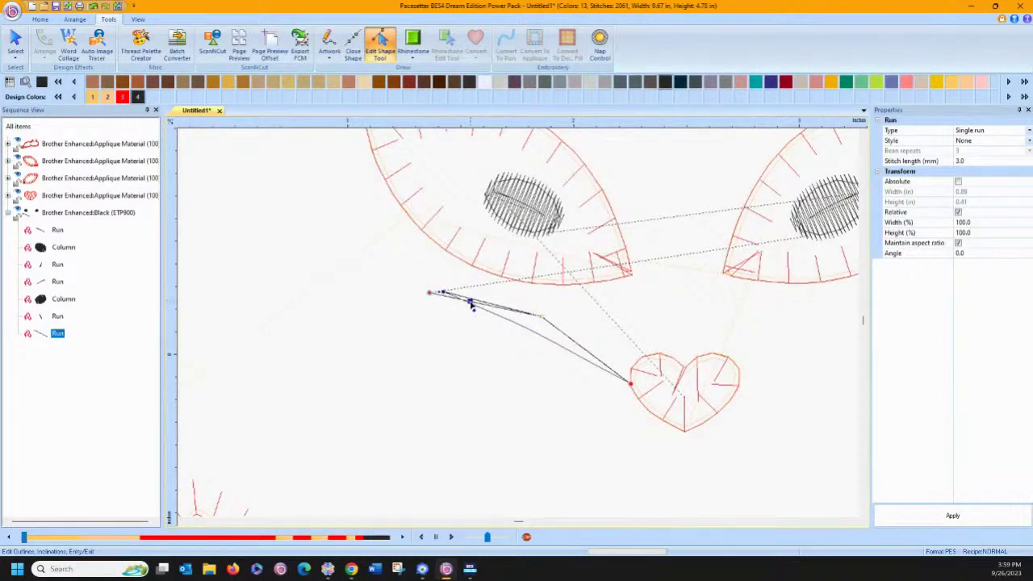
right_click(578, 346)
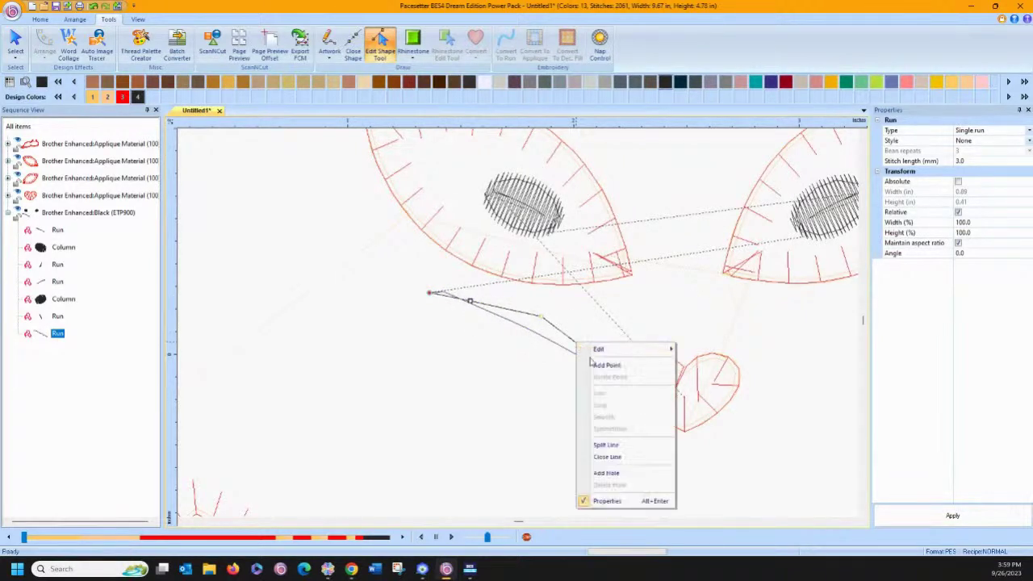
click(593, 364)
drag(577, 339, 510, 310)
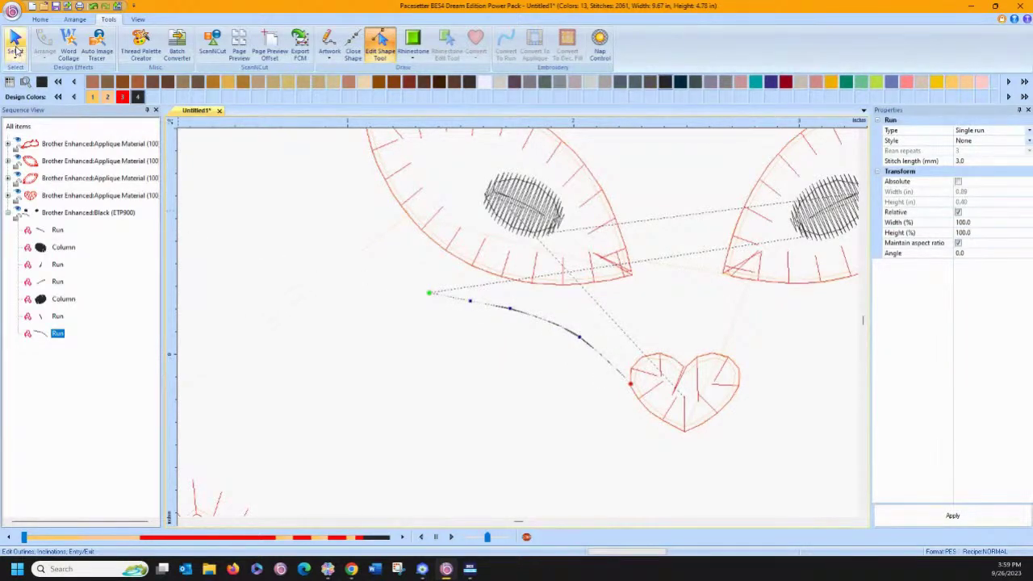
key(Escape)
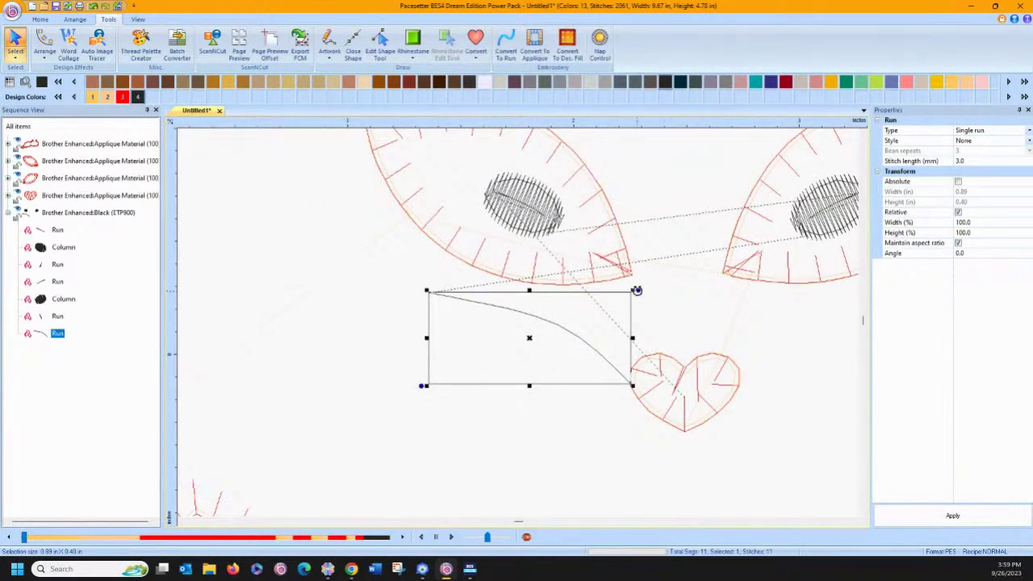
Rotate the first whisker to flatten it and shift it further left.
drag(637, 290, 621, 280)
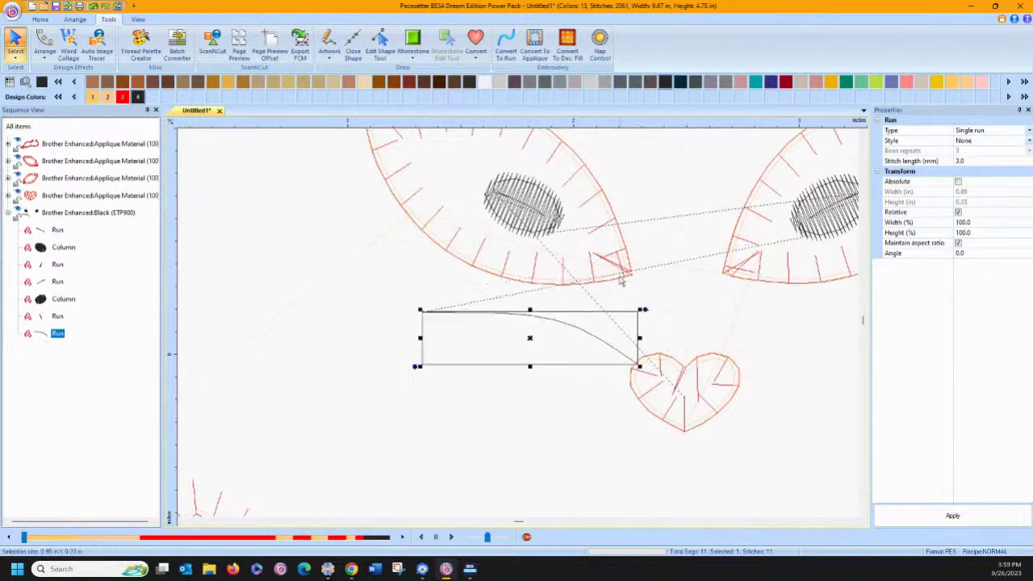
click(570, 328)
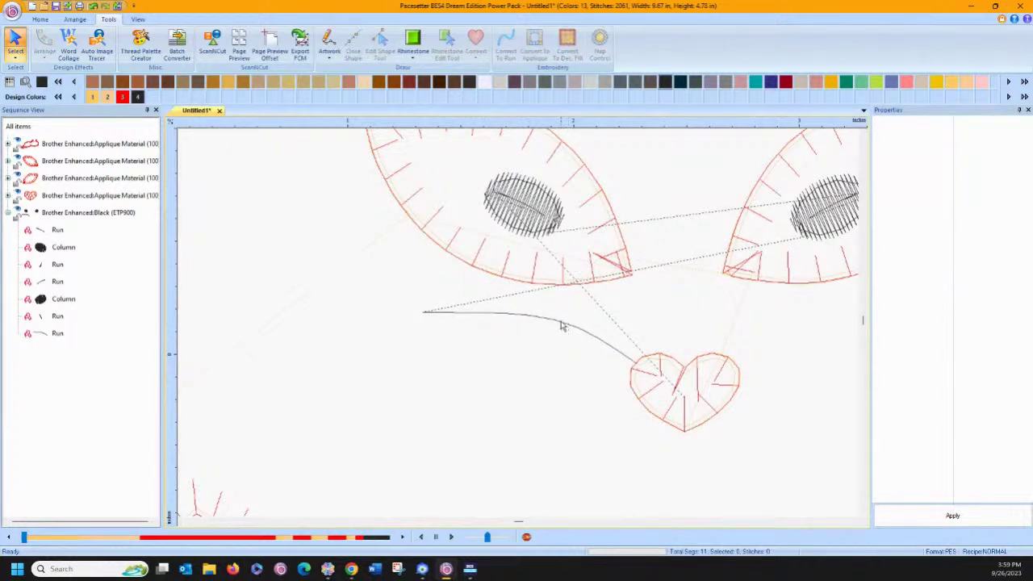
click(559, 326)
drag(559, 326, 544, 331)
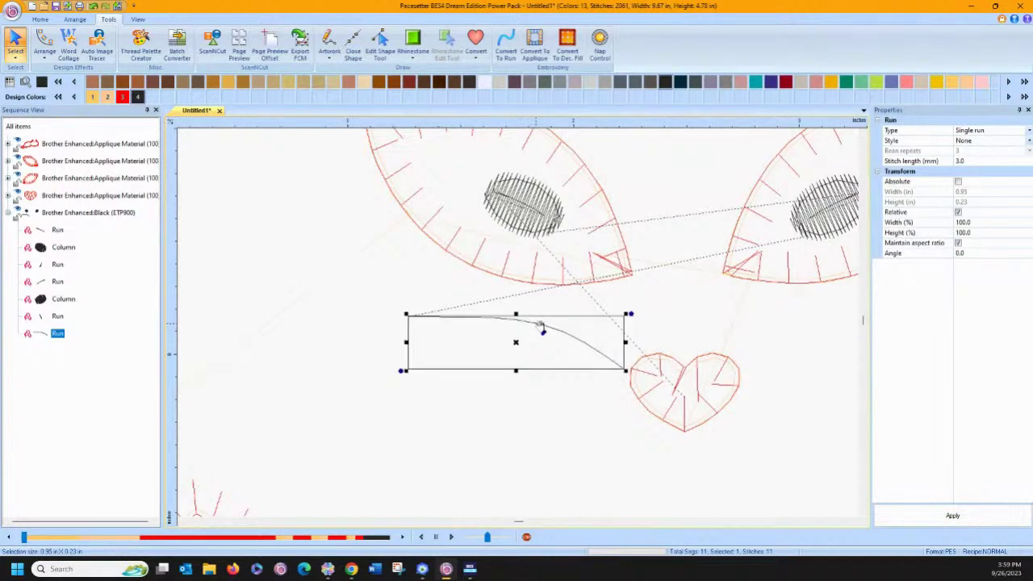
Paste a second whisker just below the first and squash it flatter.
right_click(538, 330)
click(557, 342)
right_click(498, 411)
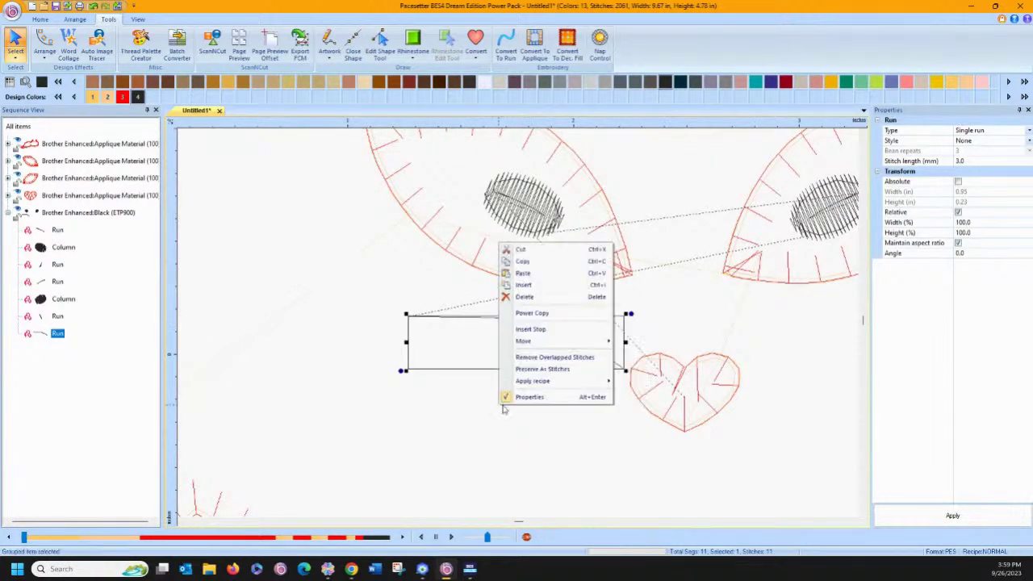
click(520, 275)
drag(516, 323, 512, 343)
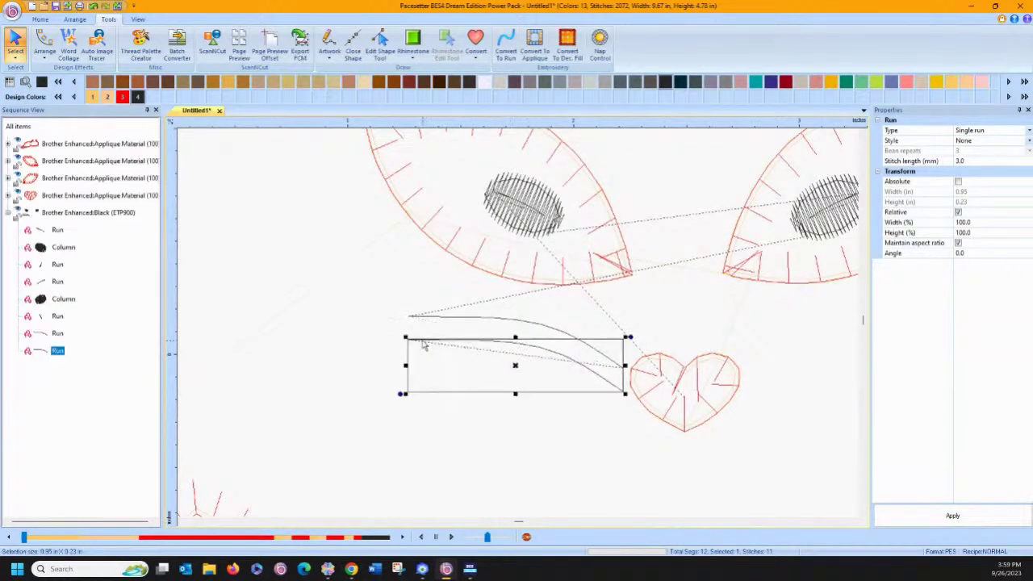
drag(400, 397, 409, 411)
Paste a third whisker lower down and tilt it slightly.
right_click(456, 351)
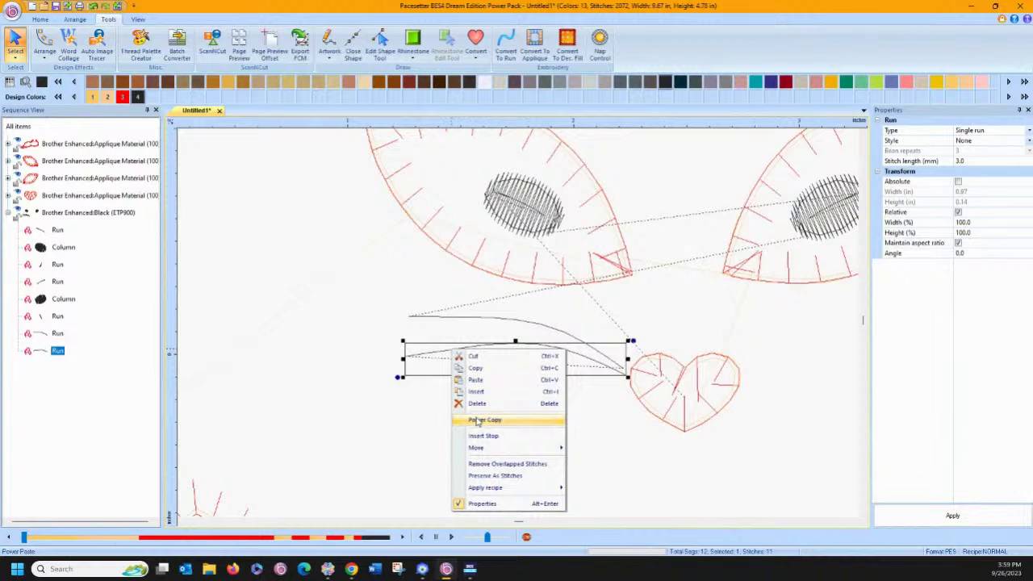
click(476, 368)
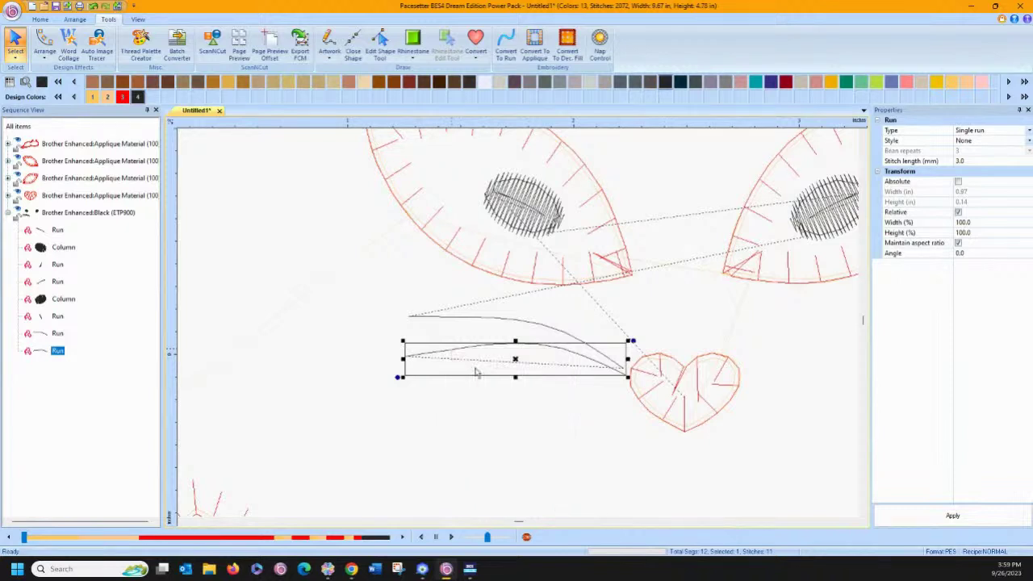
right_click(469, 397)
click(485, 428)
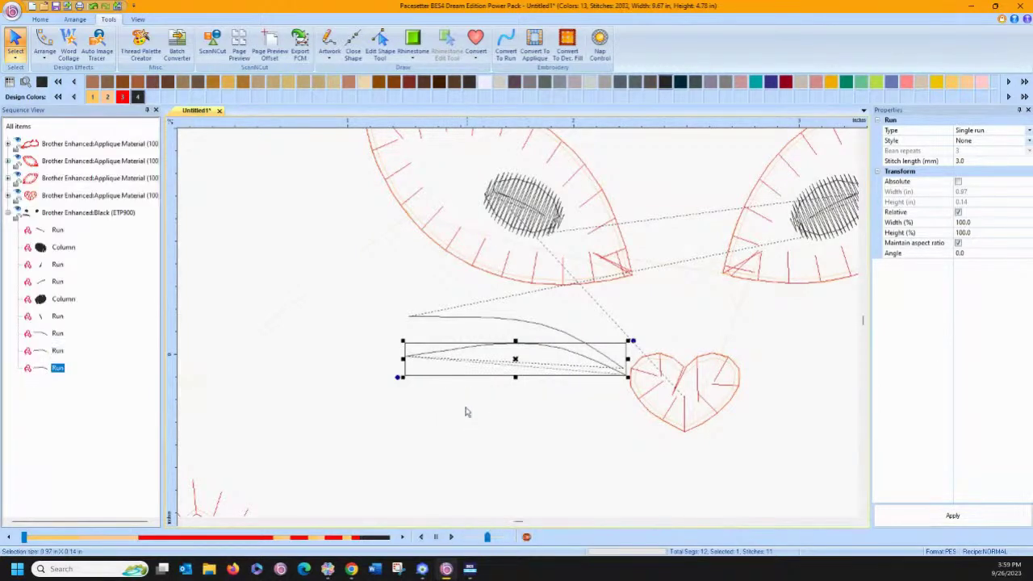
drag(519, 363, 517, 387)
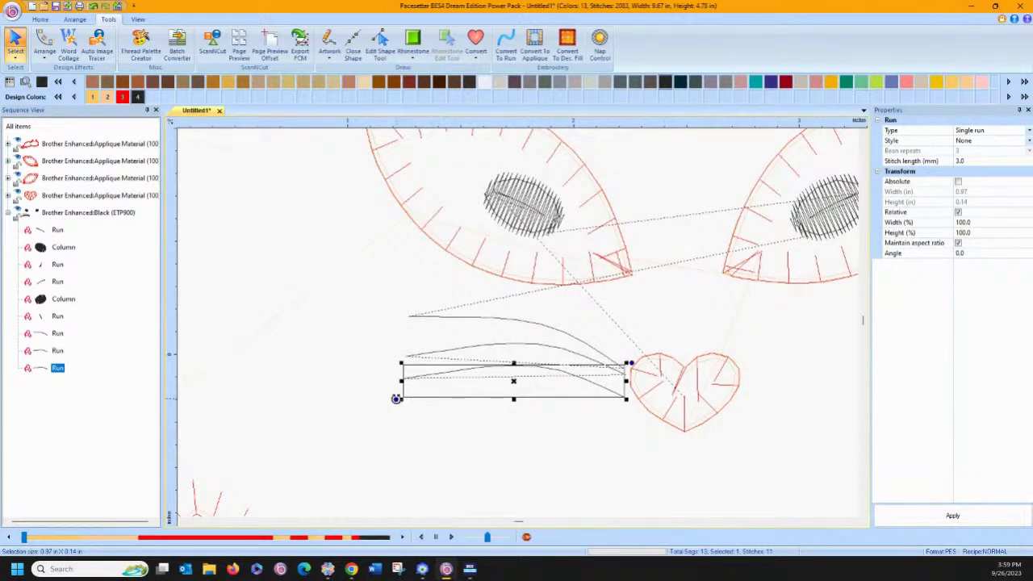
drag(398, 397, 404, 415)
click(398, 329)
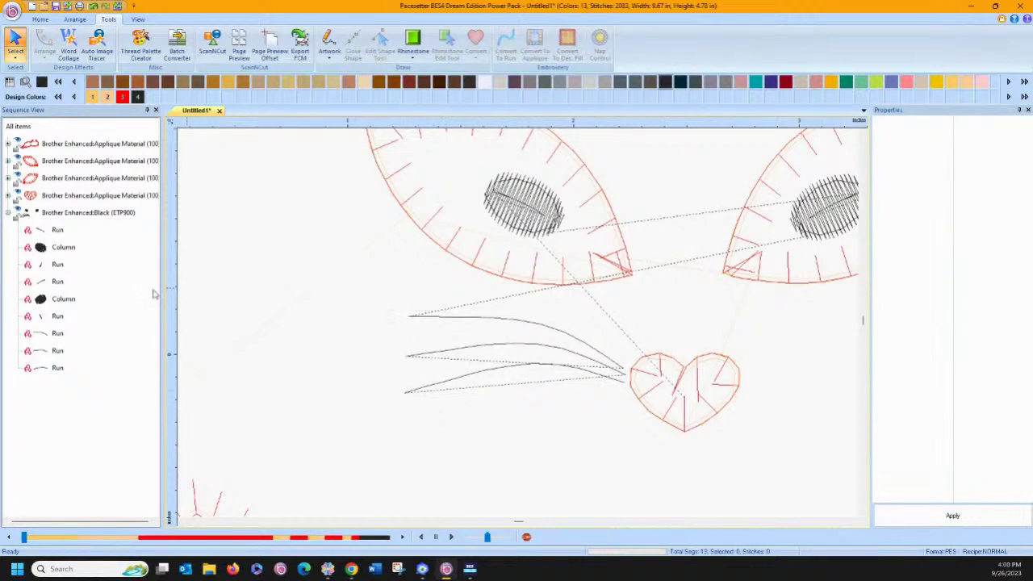
Copy and paste the three left whiskers and move the copies over the nose.
click(55, 334)
shift+click(57, 367)
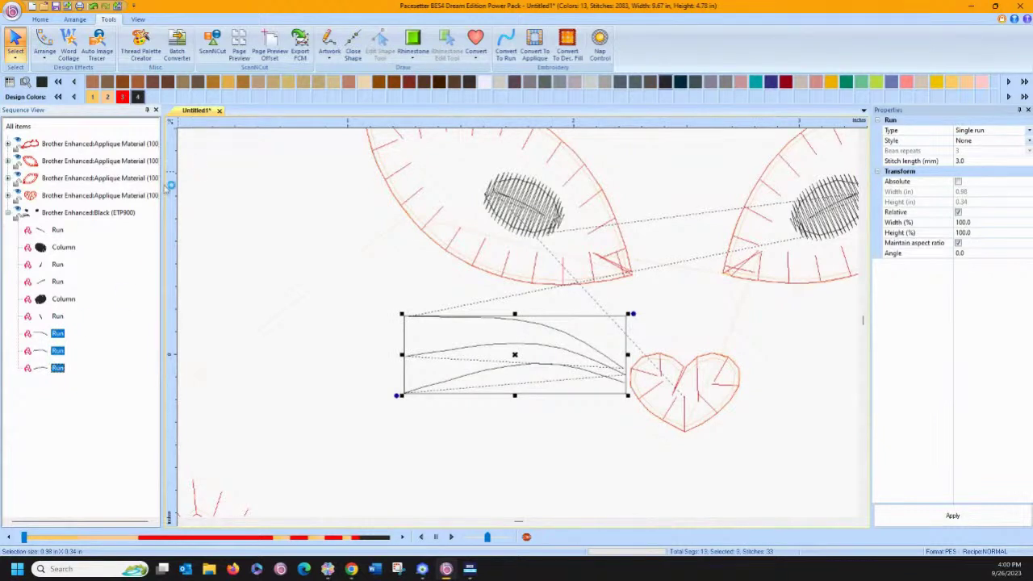
click(40, 20)
click(51, 45)
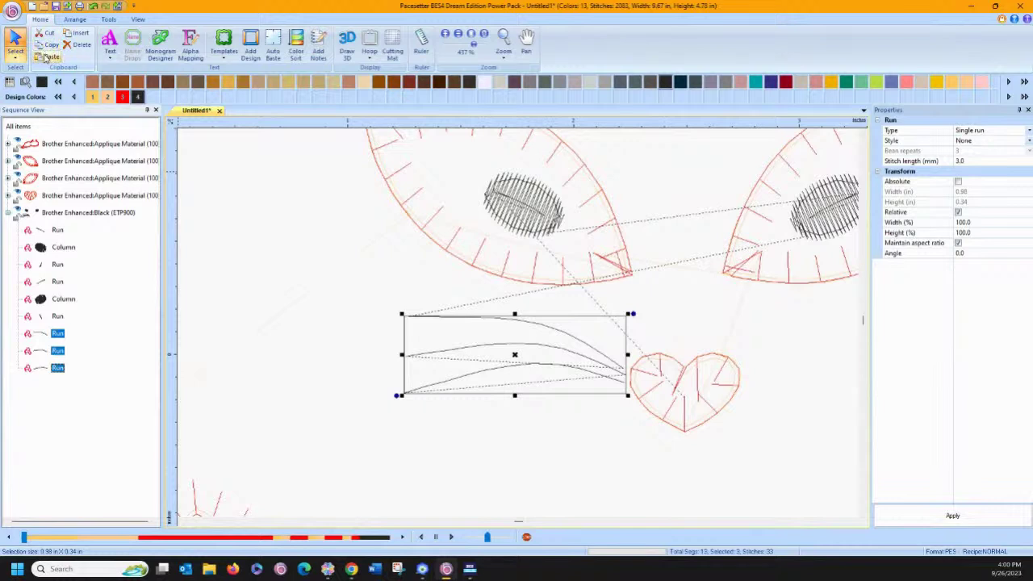
click(50, 57)
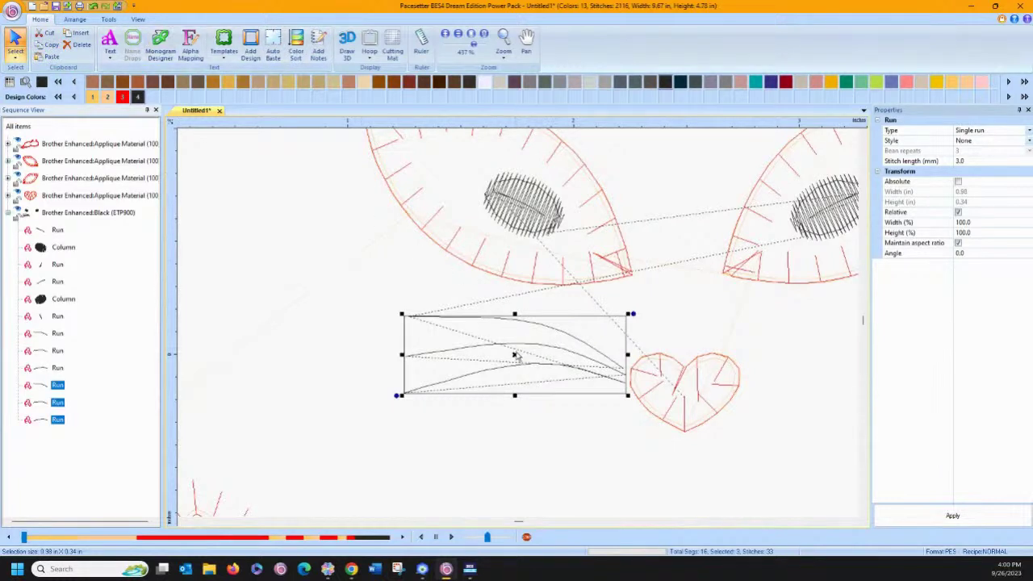
drag(517, 356, 731, 370)
Flip the copies horizontally, place them right of the nose, and zoom out to the whole cat.
click(75, 18)
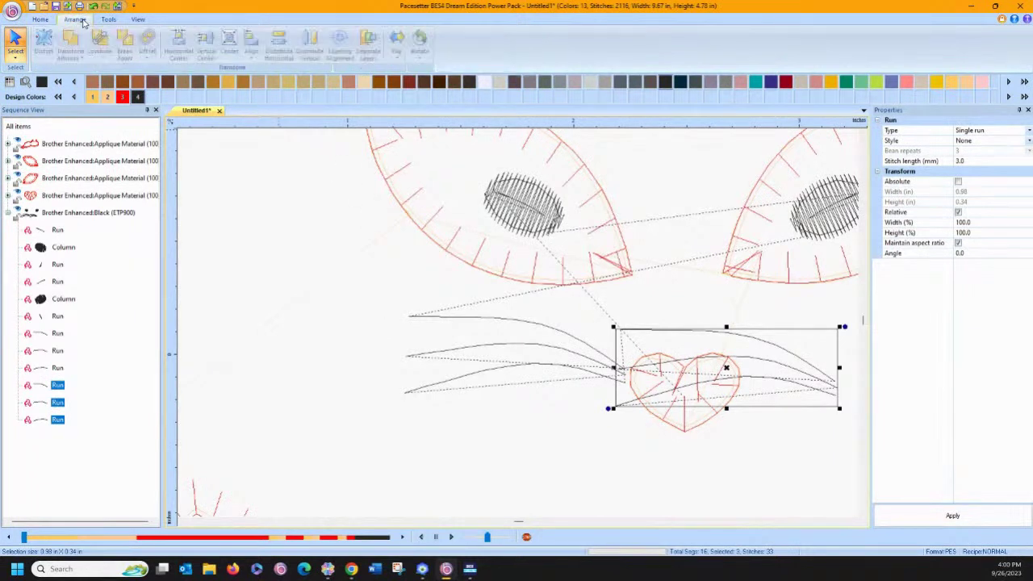
click(396, 40)
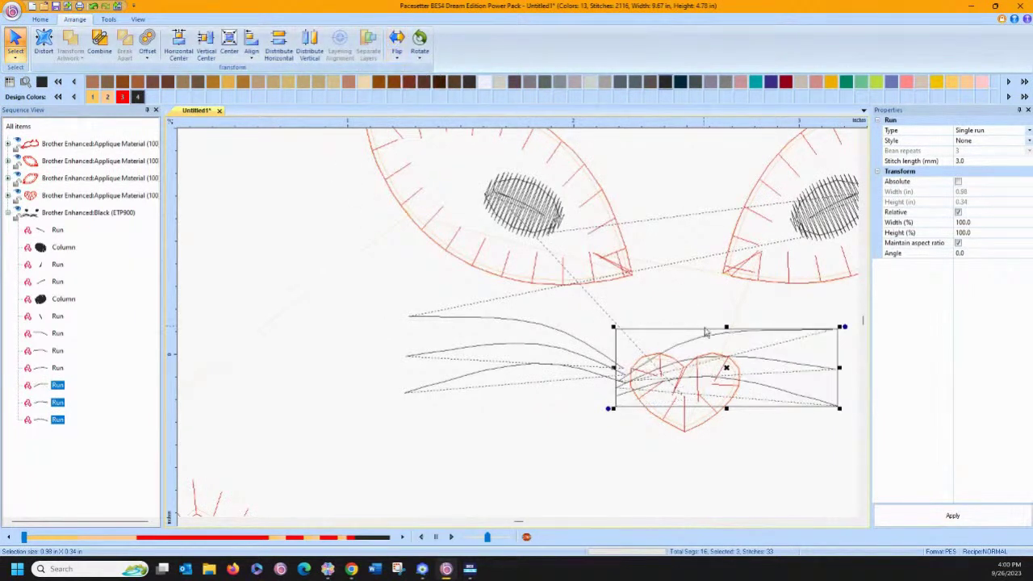
drag(756, 365, 881, 351)
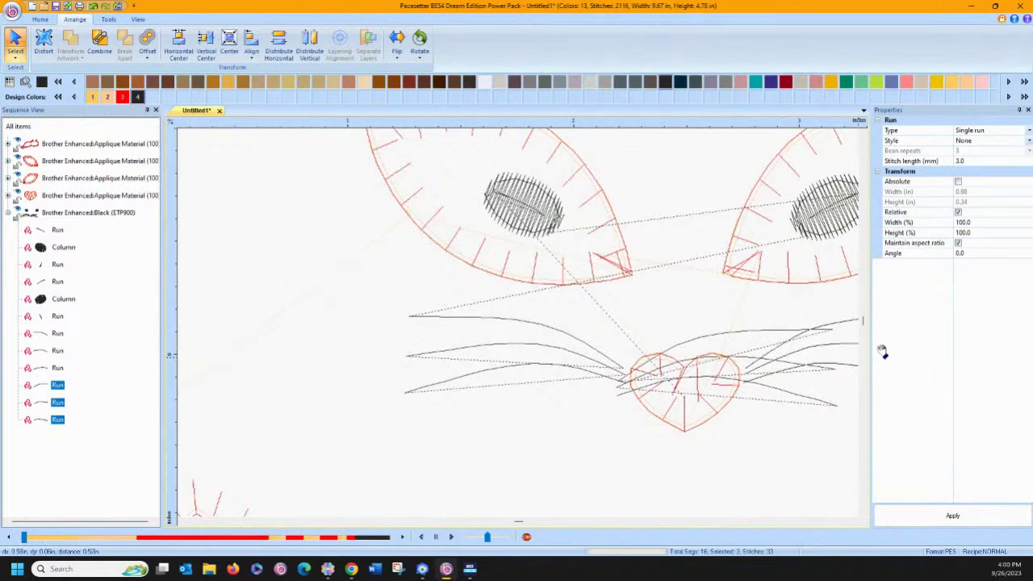
click(396, 291)
click(42, 19)
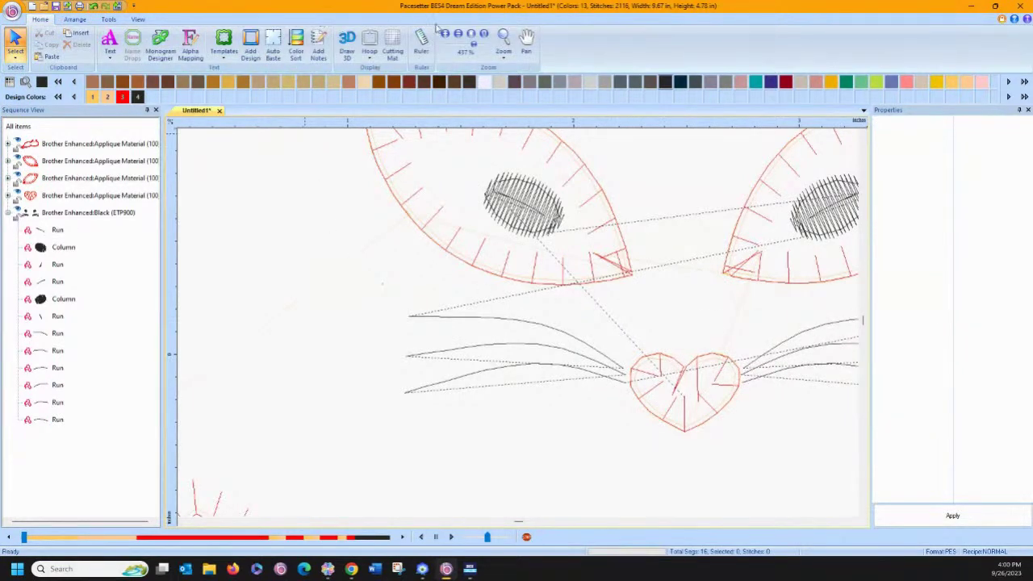
click(484, 34)
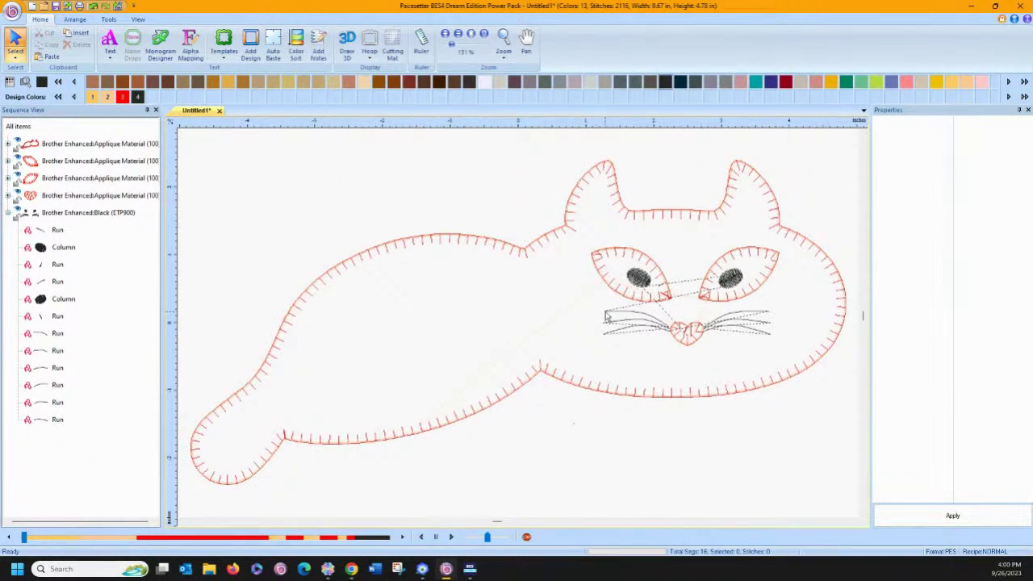
With the Edit Shape Tool, drag the left whiskers' start points to the nose end.
click(630, 320)
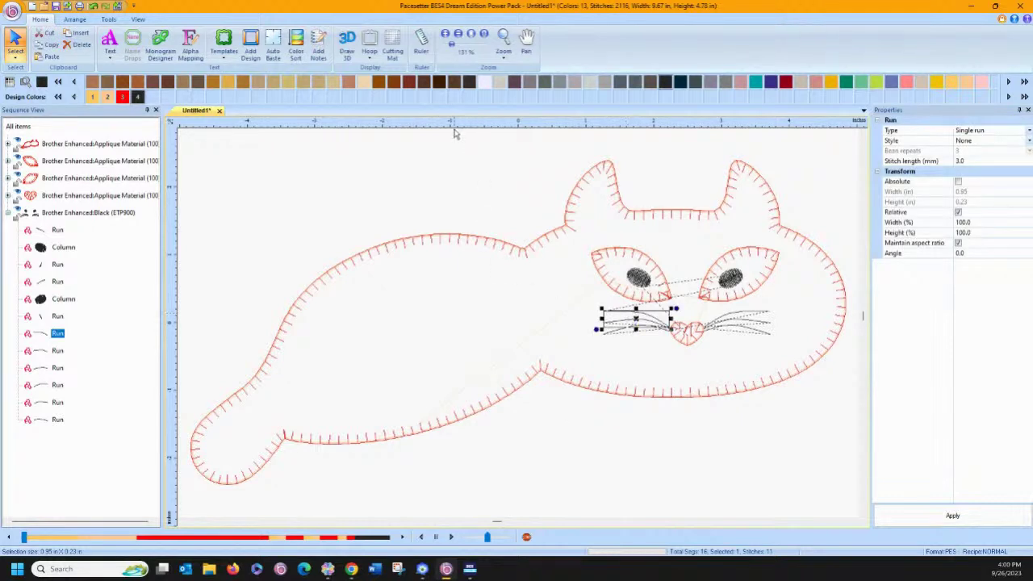
click(108, 18)
click(383, 41)
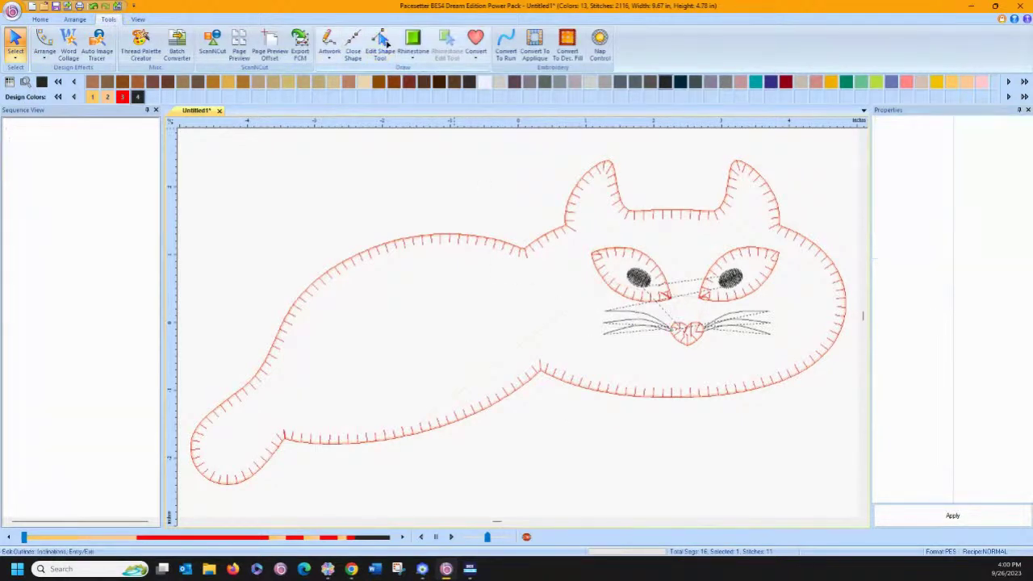
click(628, 323)
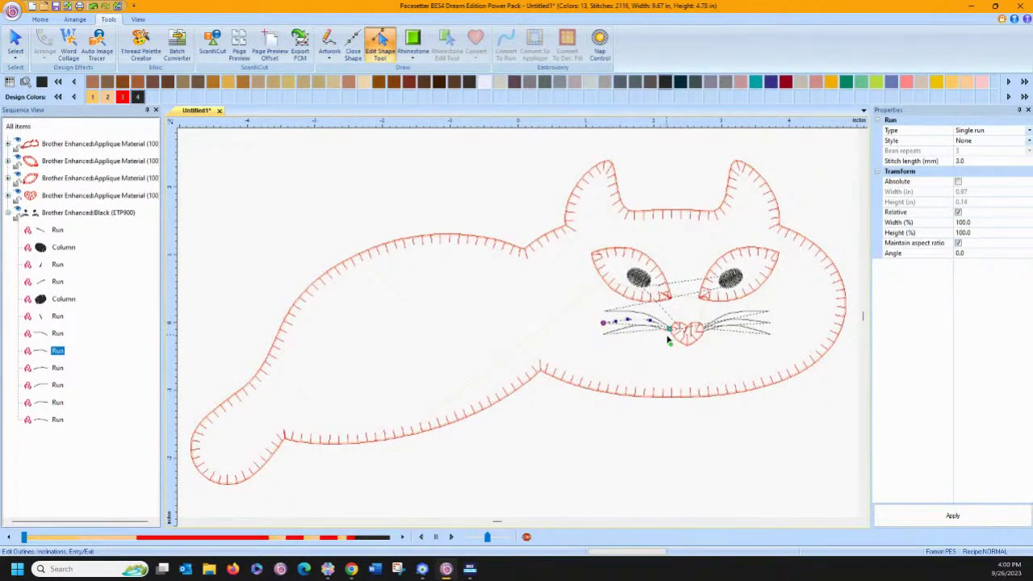
click(615, 336)
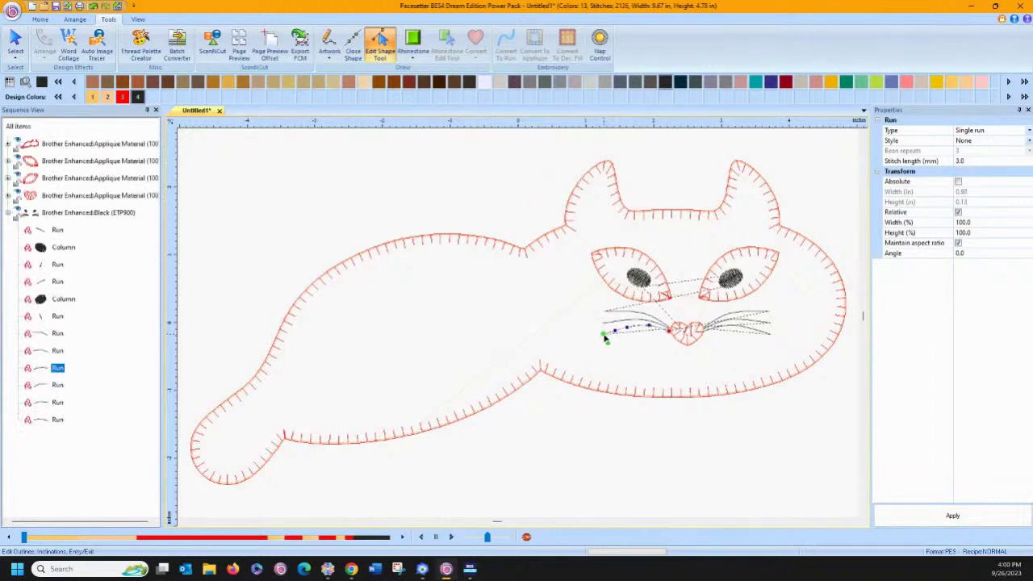
drag(604, 334, 670, 331)
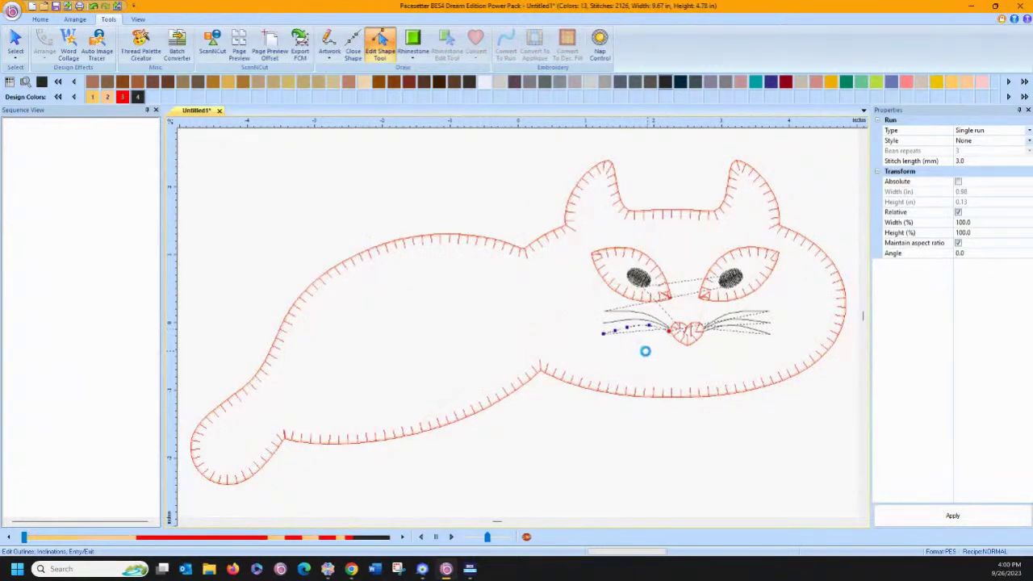
Drag the three right whiskers' start points in beside the heart-shaped nose.
click(755, 314)
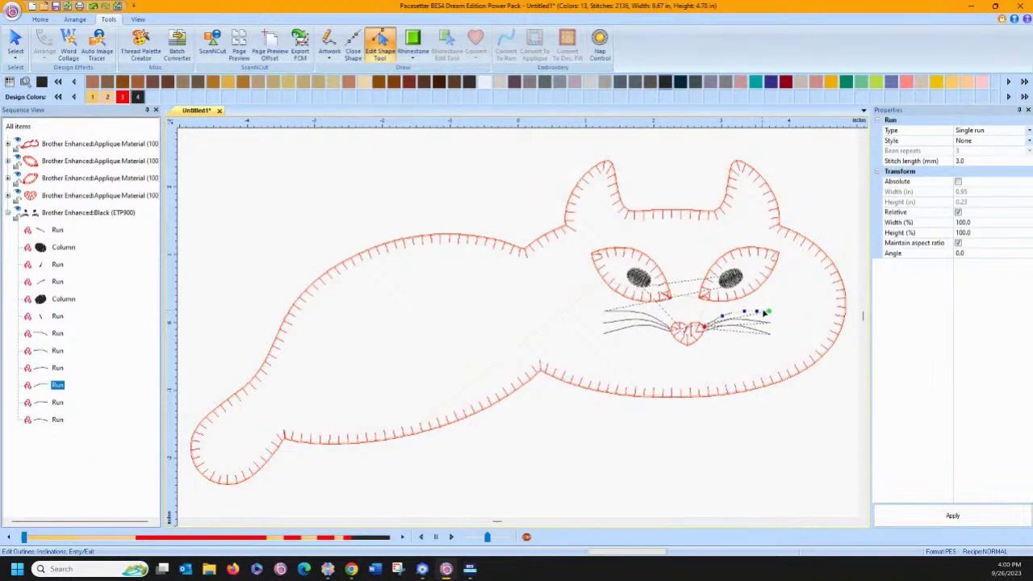
mouse_move(770, 315)
mouse_down()
mouse_move(700, 323)
mouse_move(776, 317)
mouse_up()
drag(770, 315, 703, 330)
click(743, 324)
drag(771, 324, 705, 329)
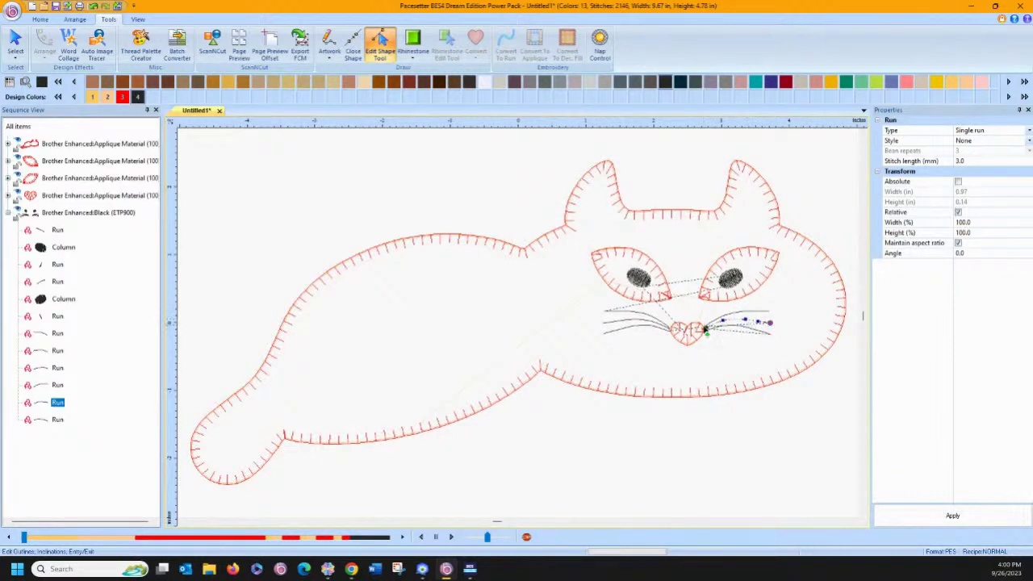
click(748, 329)
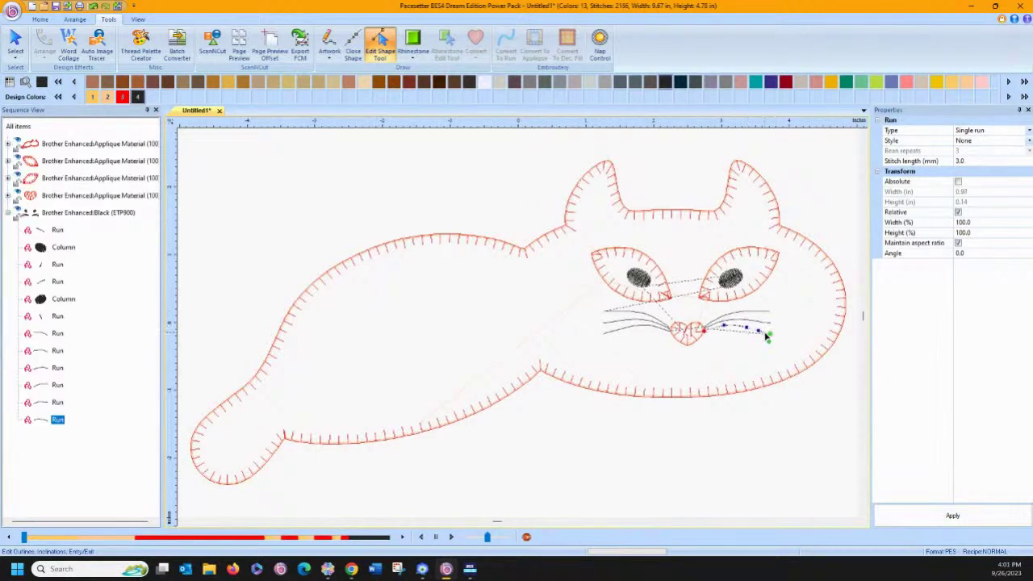
drag(774, 338, 696, 336)
Select all six whisker runs together and check their stitch run type.
click(719, 349)
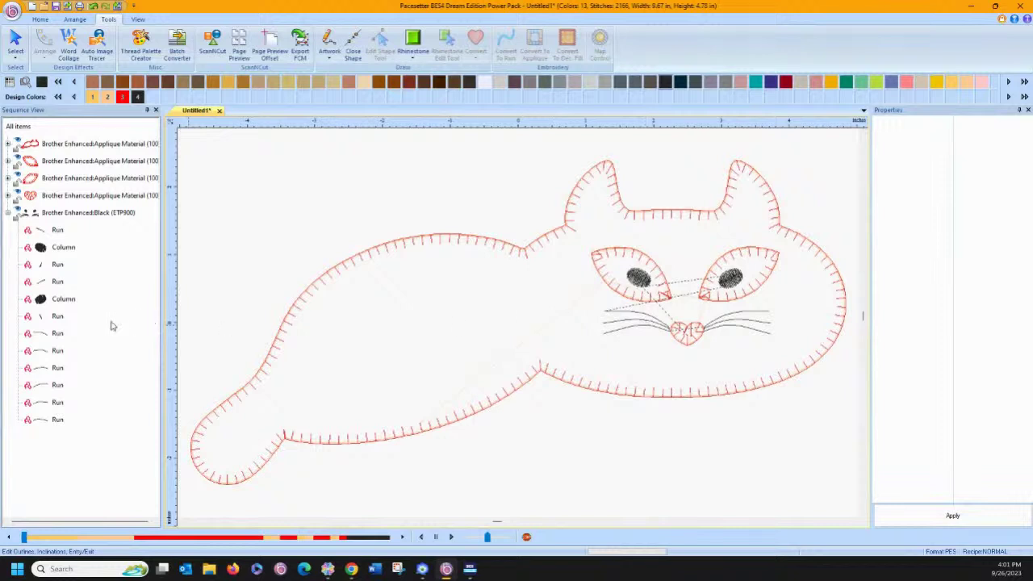
click(33, 336)
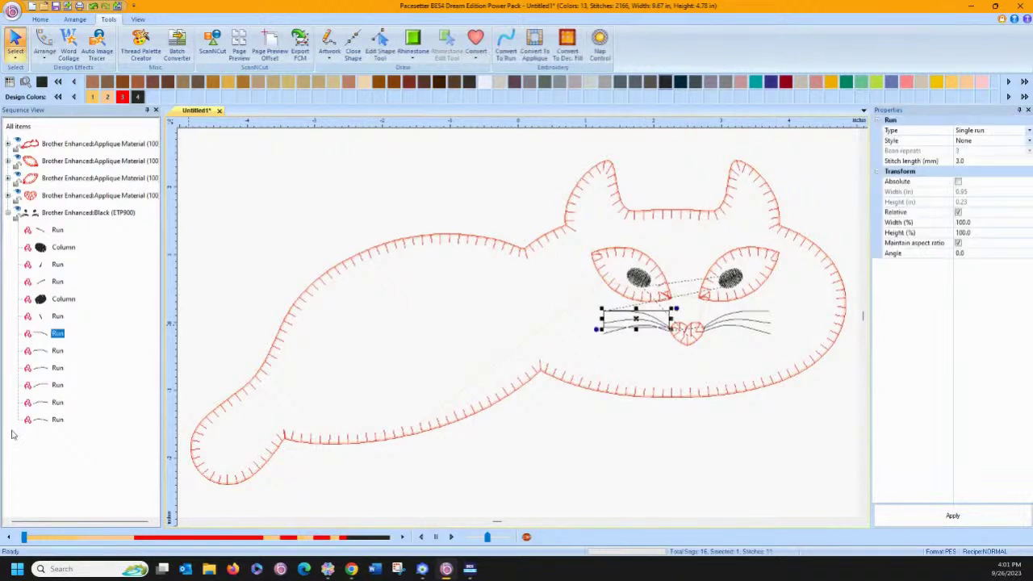
shift+click(50, 419)
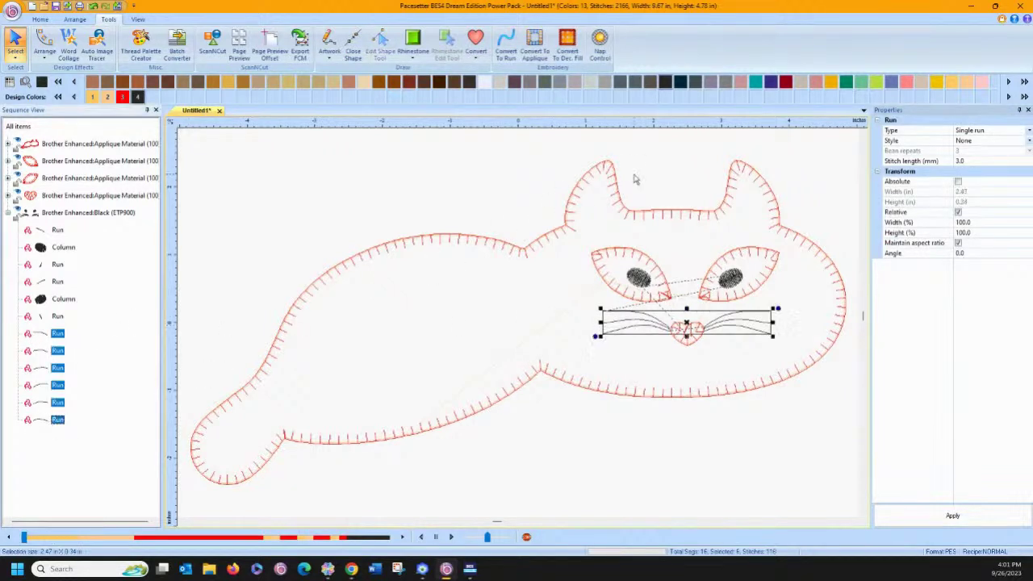
click(987, 131)
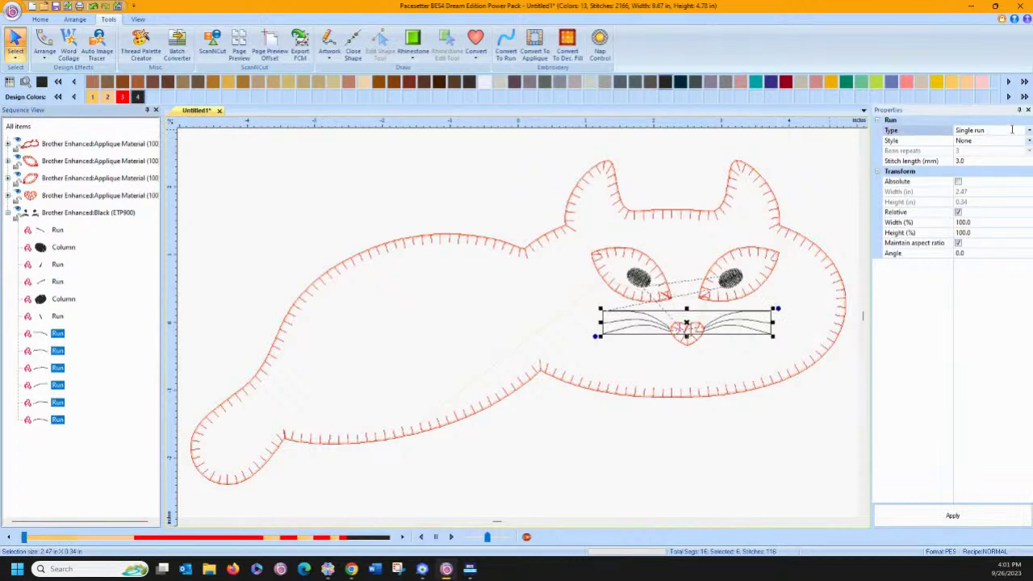
Keep the whiskers as single run, set their style to Bean, and apply it.
click(1028, 131)
click(1015, 140)
click(1028, 142)
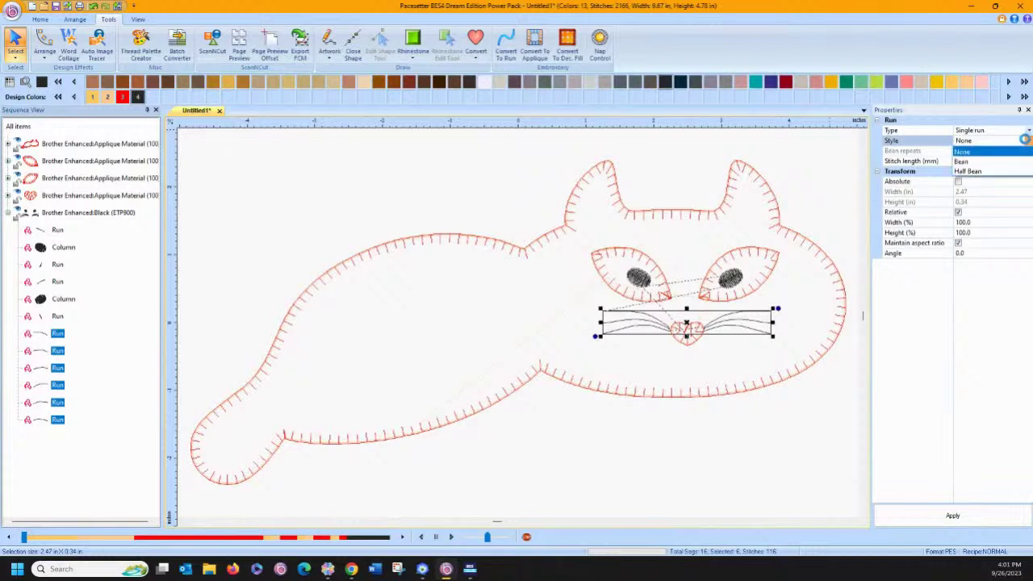
click(981, 162)
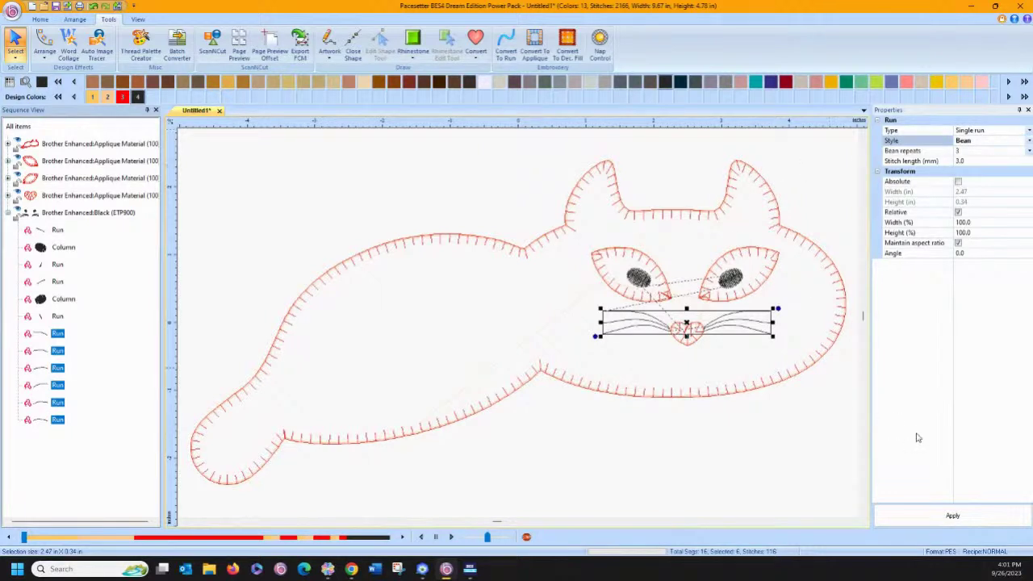
click(936, 518)
click(477, 217)
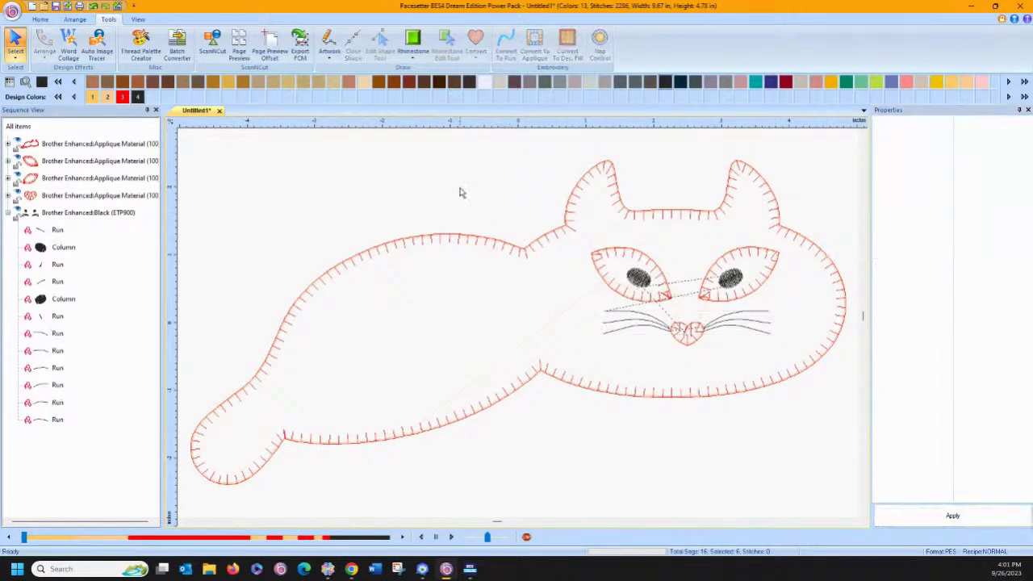
Toggle the Draw 3D stitch preview on and off, then bring up the Artwork drawing options.
click(42, 20)
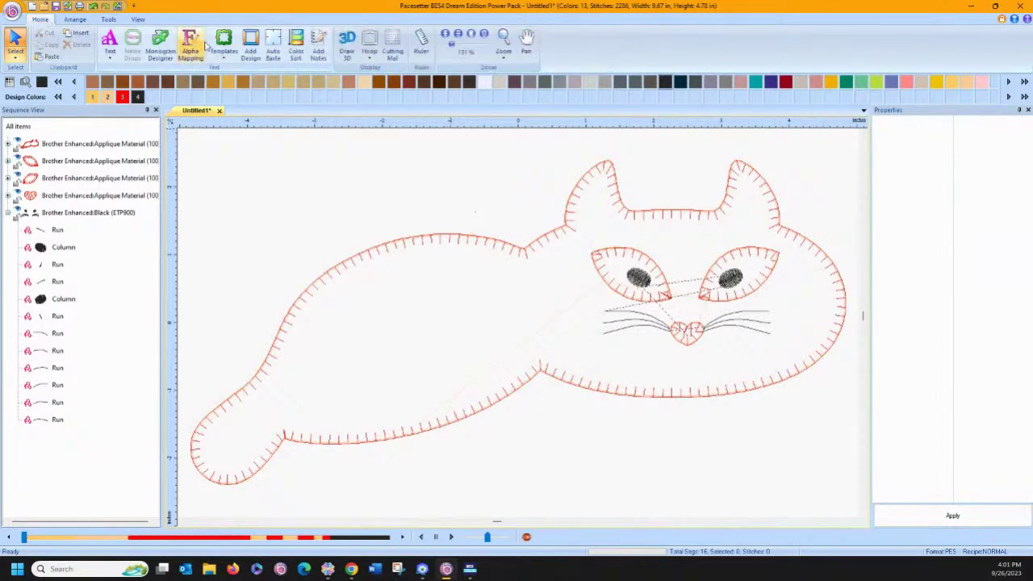
click(348, 44)
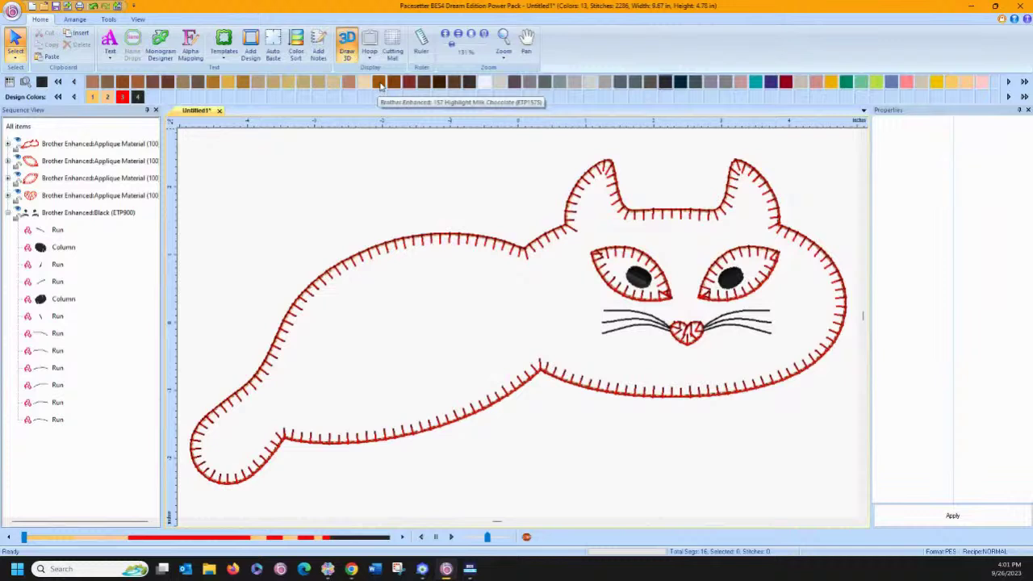
click(347, 45)
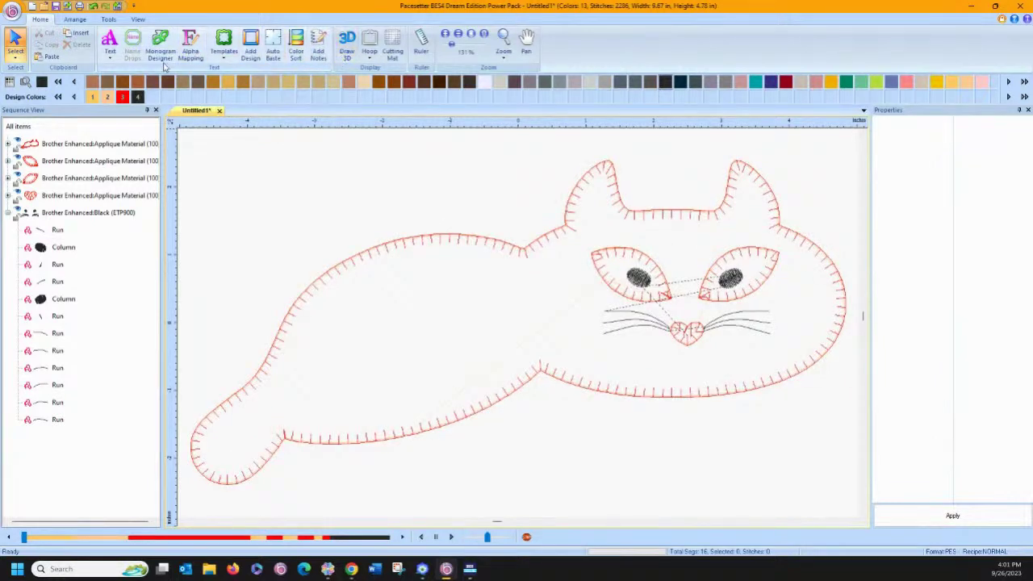
click(108, 20)
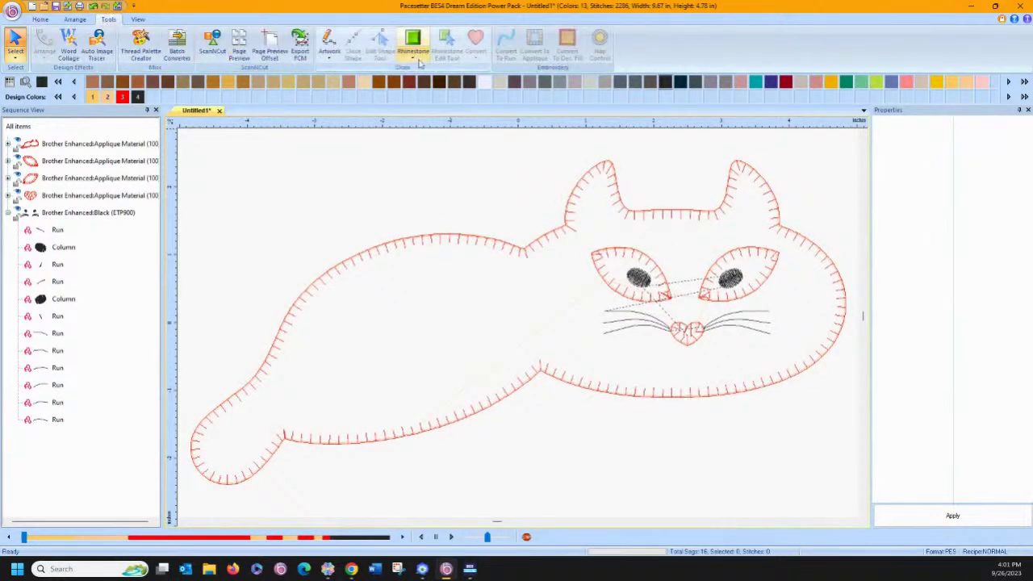
click(330, 53)
Draw a small closed artwork patch on the cat's tail.
click(382, 90)
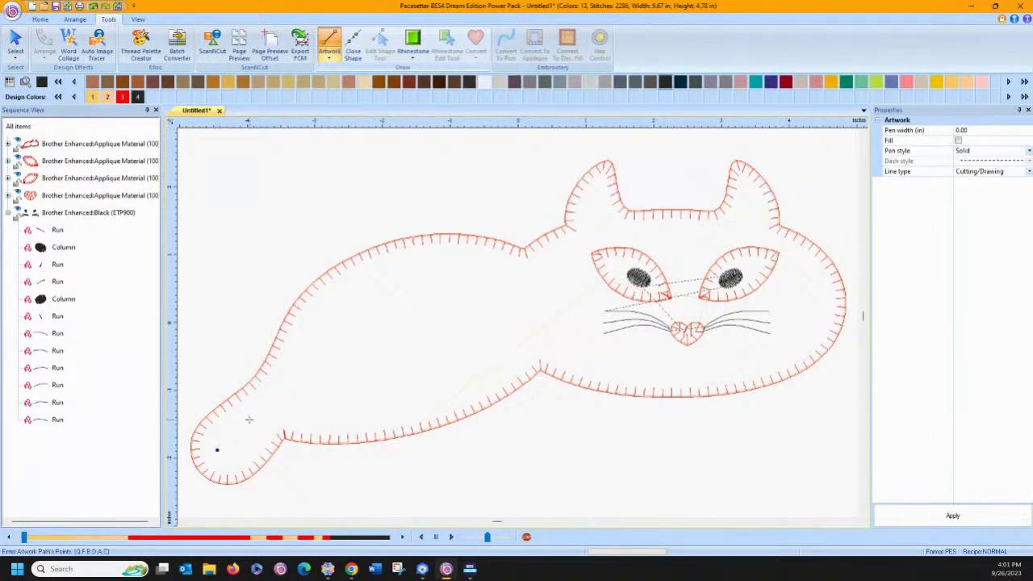
click(251, 412)
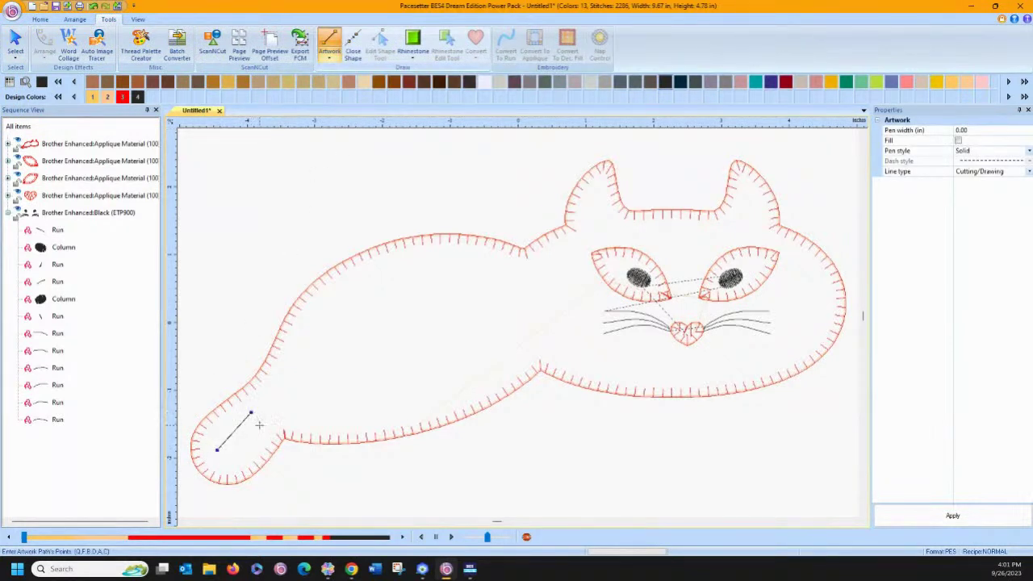
click(227, 459)
click(217, 449)
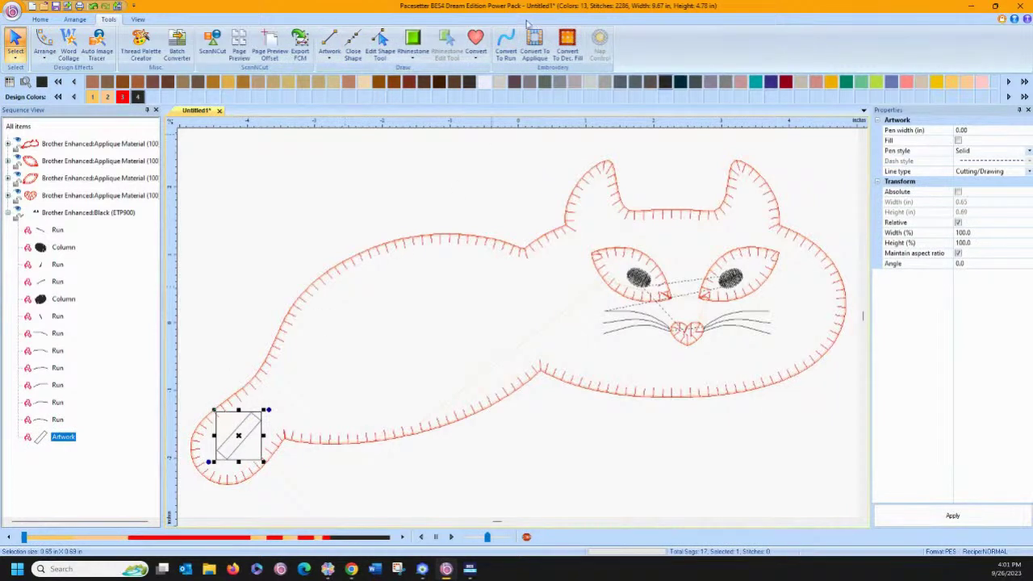
Convert the tail shape to an appliqué with Satin type and apply it.
click(534, 44)
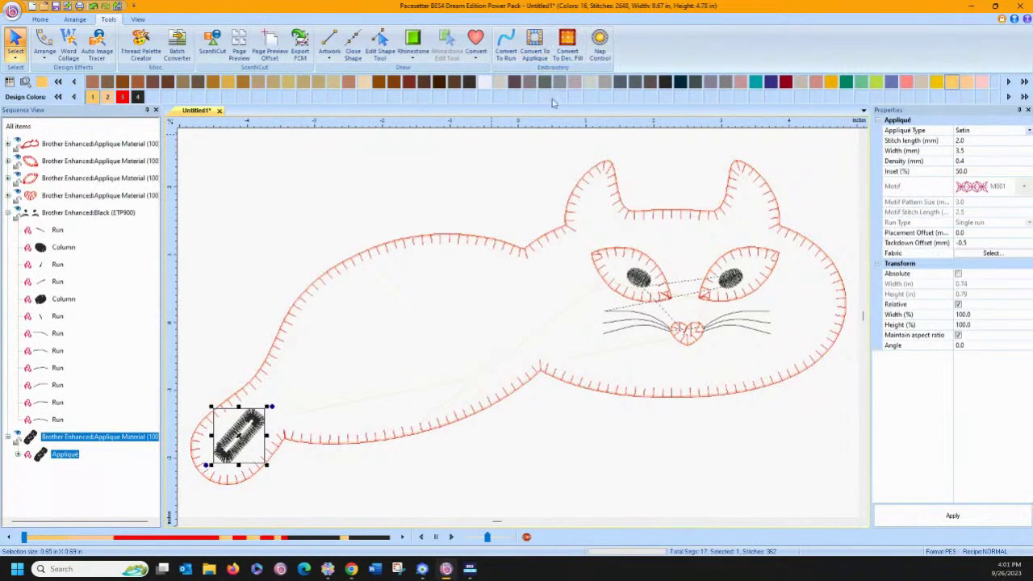
click(1029, 131)
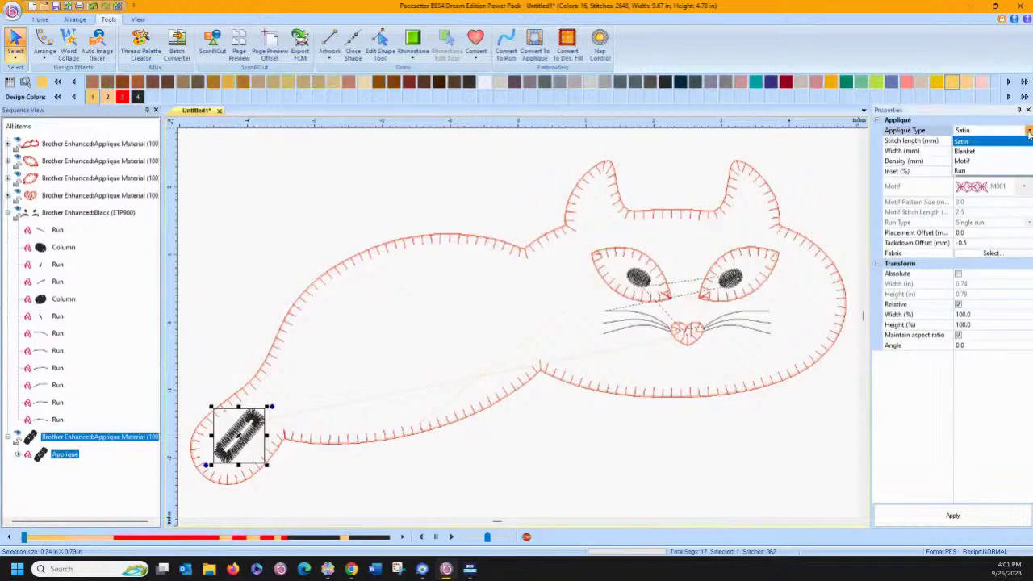
click(993, 171)
click(1029, 131)
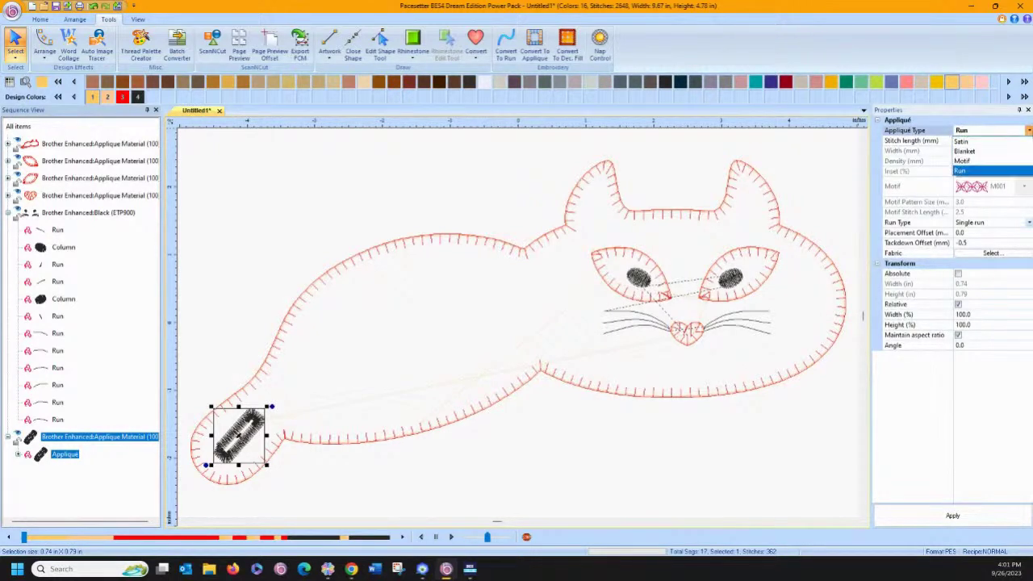
click(992, 141)
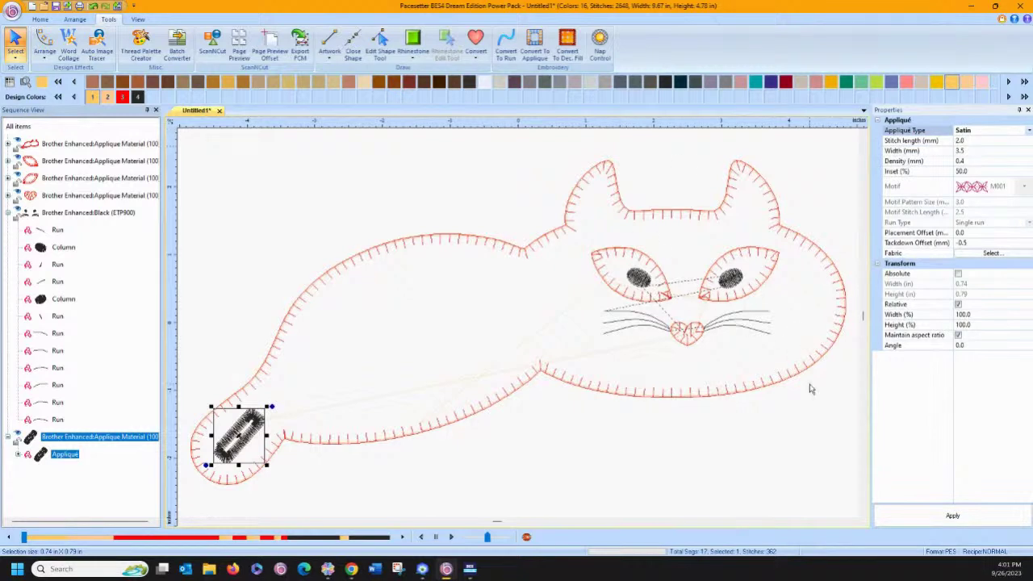
click(954, 518)
click(607, 488)
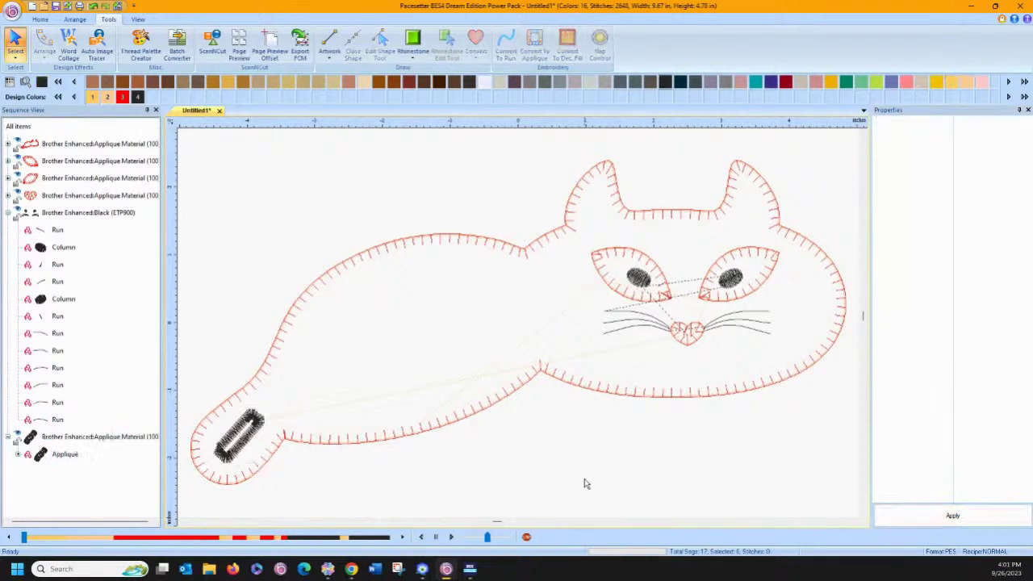
Reshape the tail appliqué's outline nodes with the Edit Shape Tool.
click(251, 443)
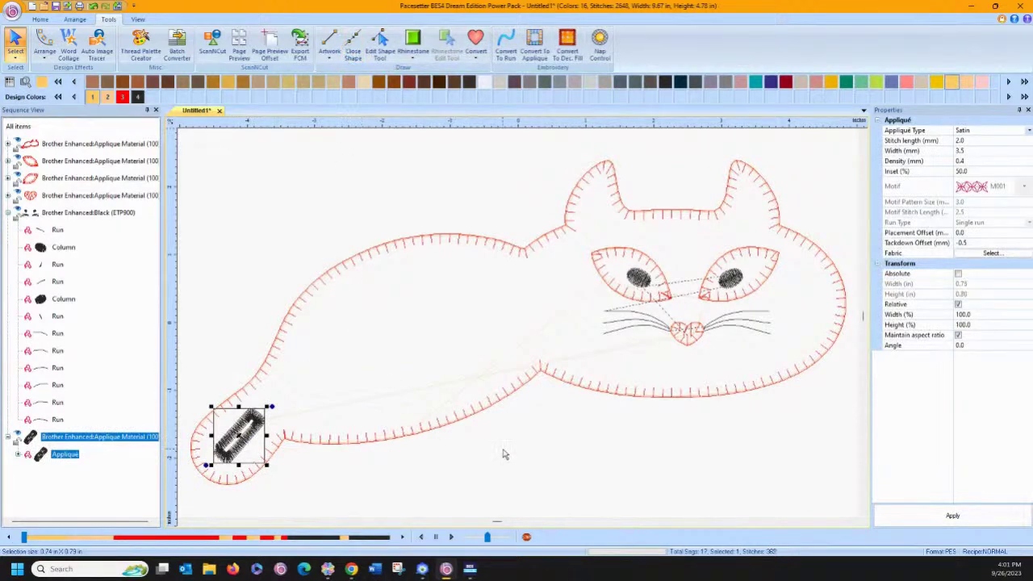
click(380, 44)
click(223, 455)
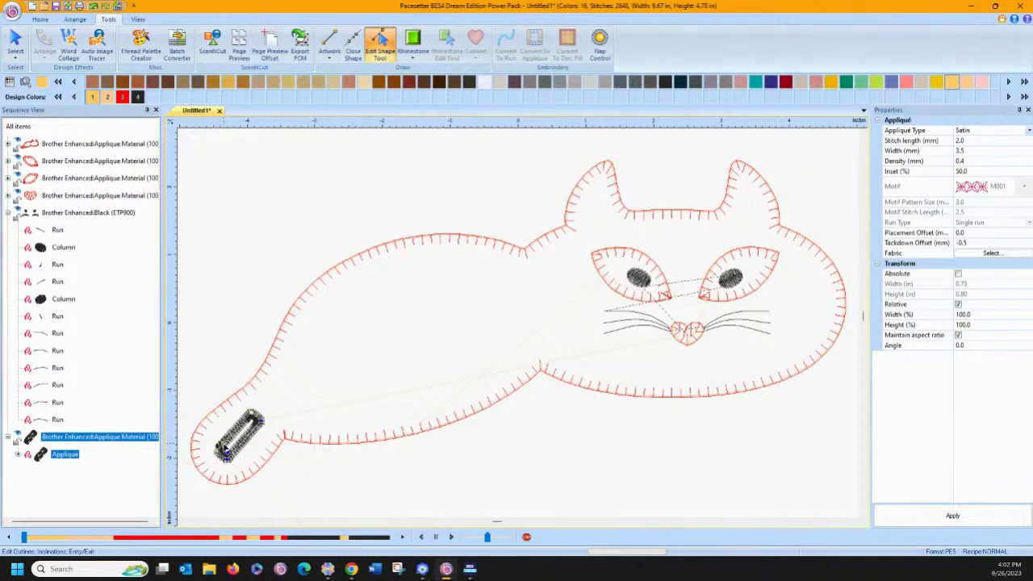
right_click(326, 480)
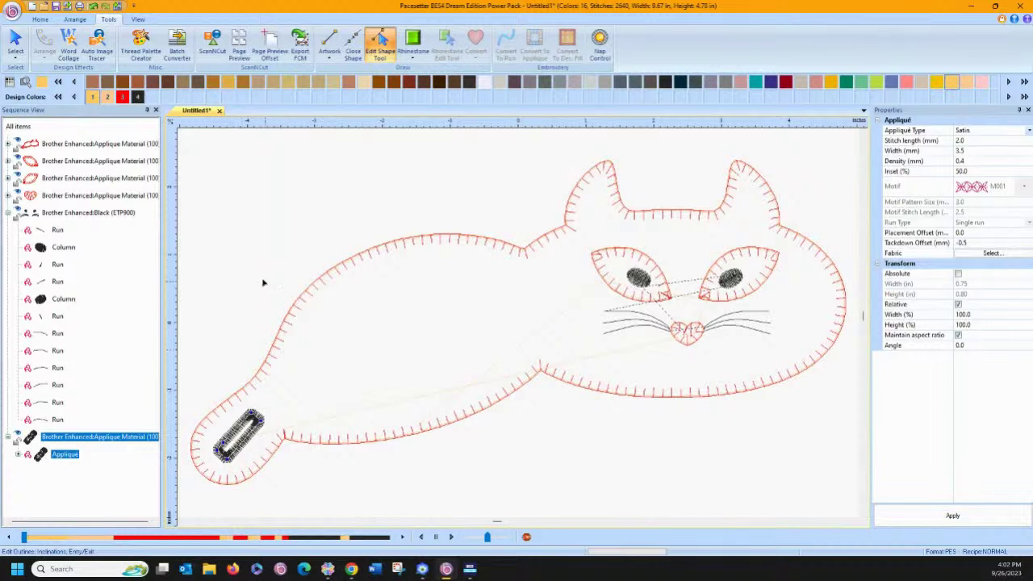
click(21, 42)
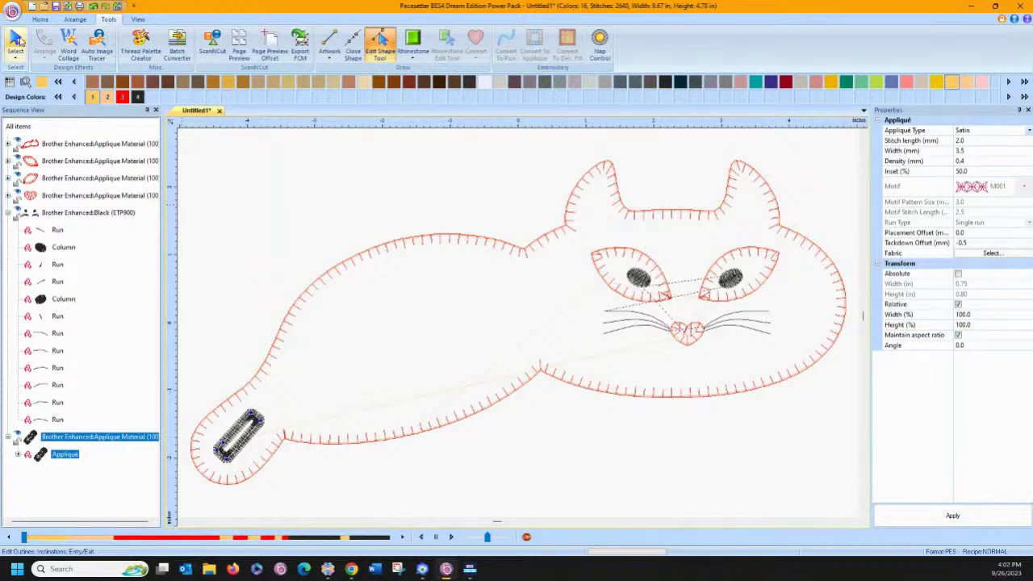
click(260, 201)
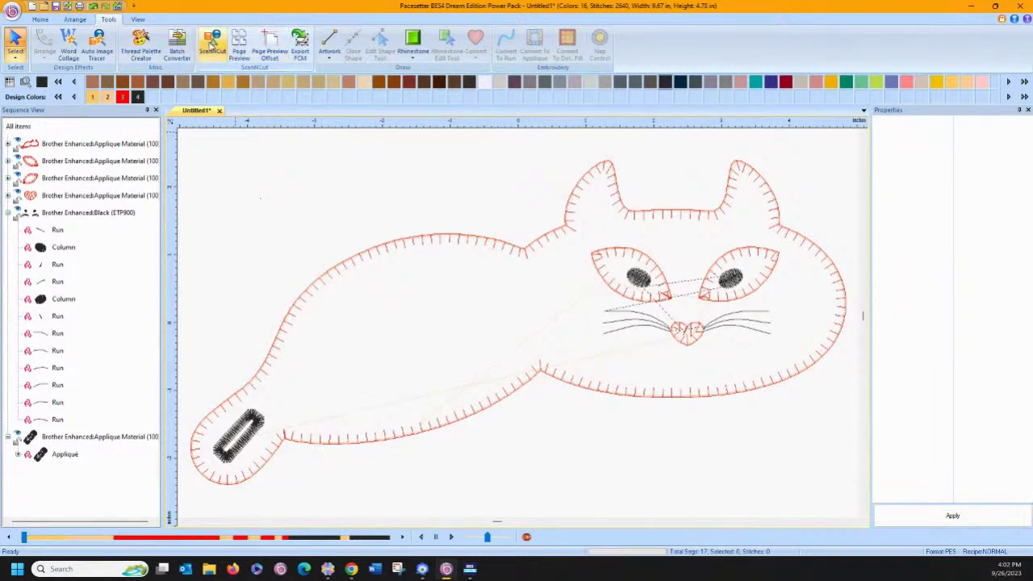
Convert the cat to ScanNCut artwork and delete the black tail rectangle.
click(211, 44)
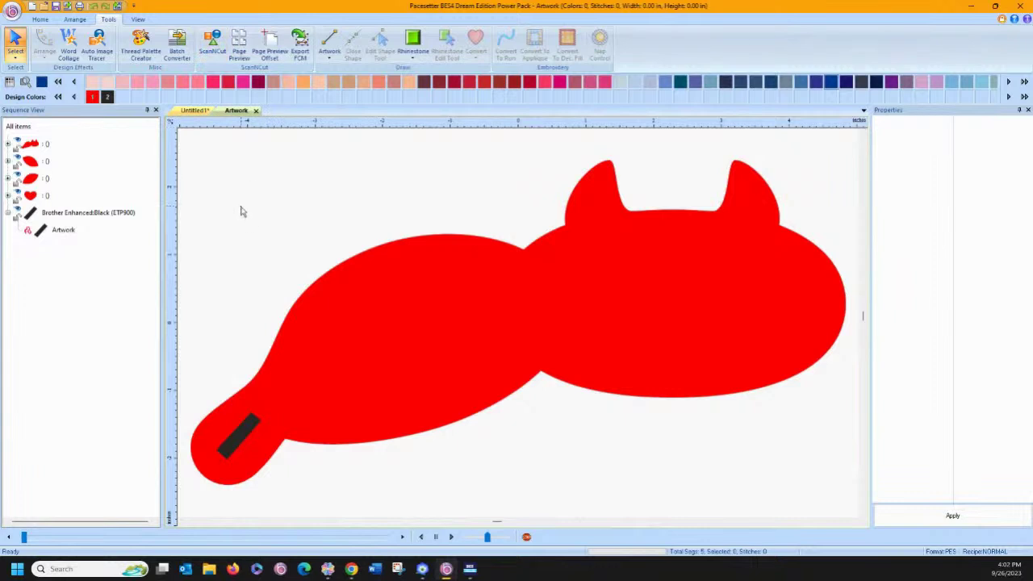
click(243, 434)
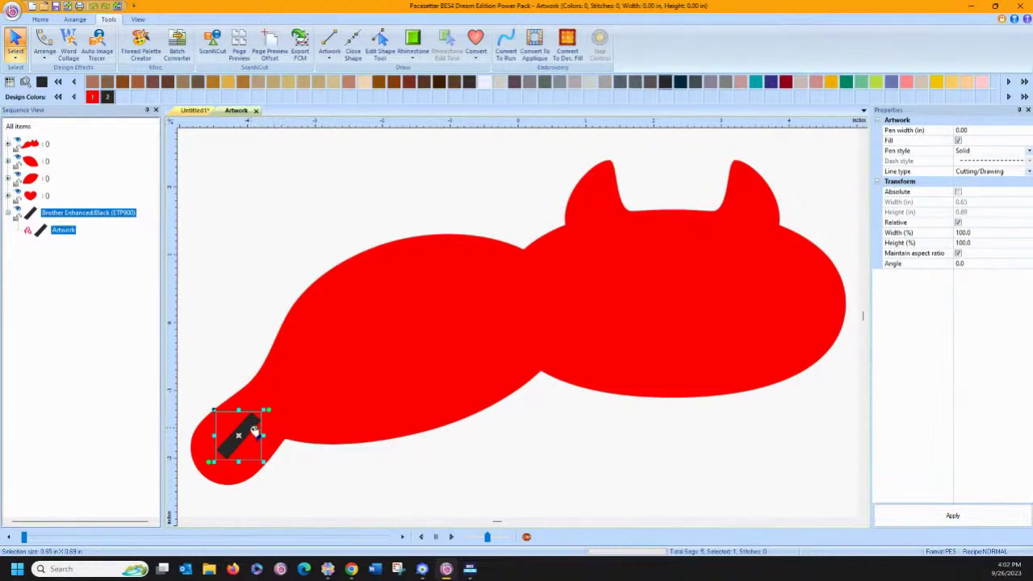
key(Delete)
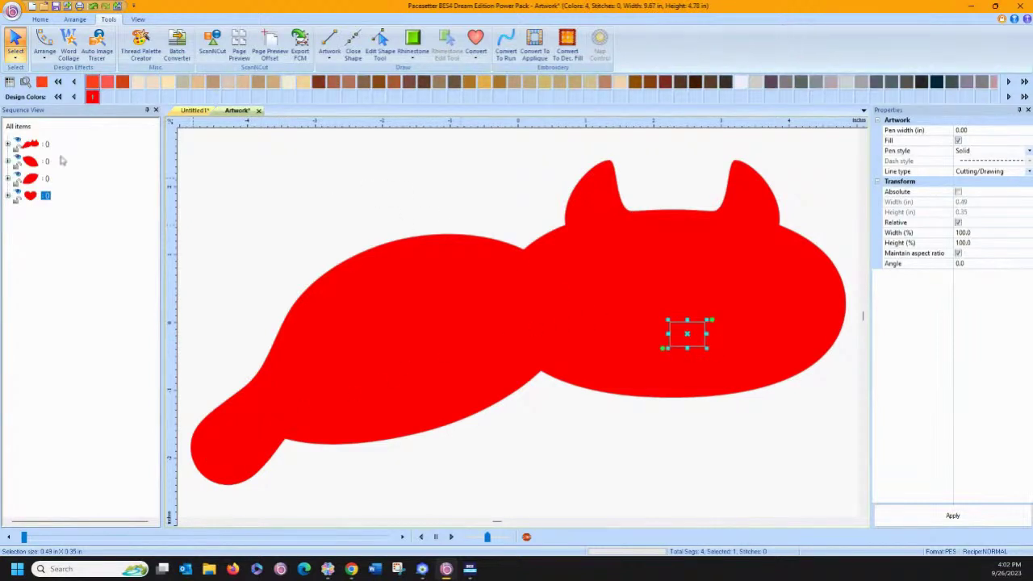
Move both eyes and the nose below the cat body, then return to Untitled1.
click(62, 161)
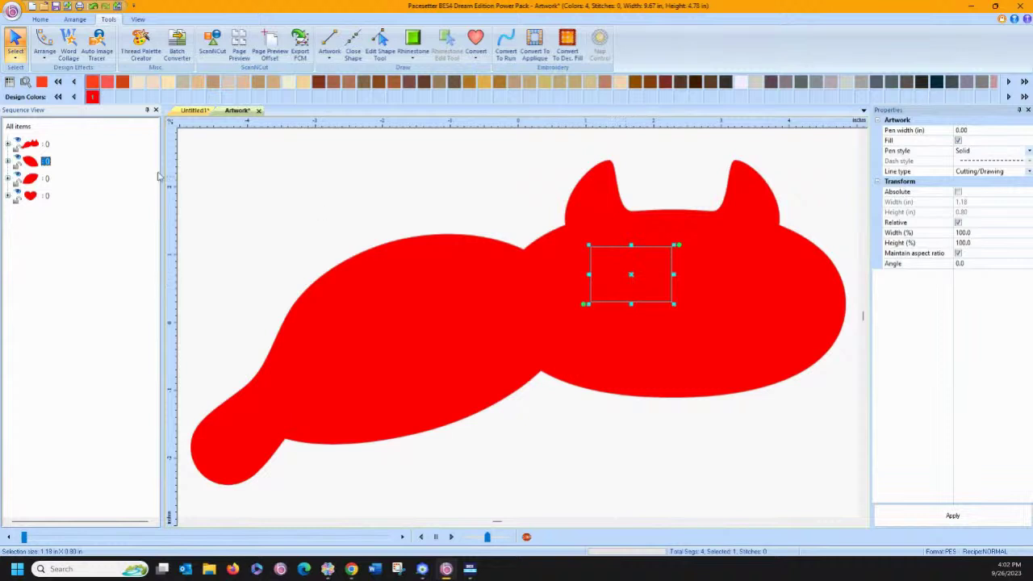
shift+click(32, 200)
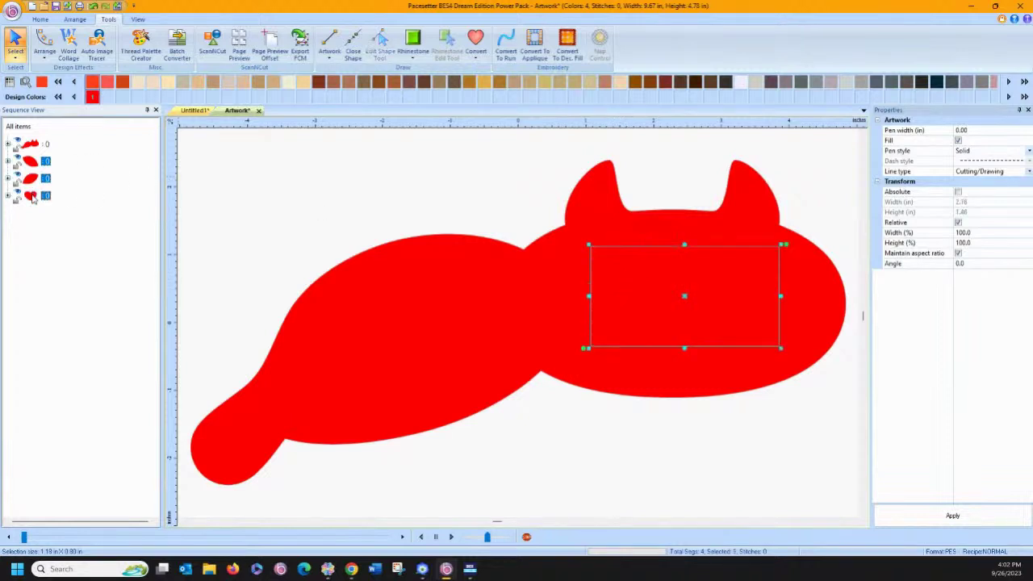
drag(686, 296, 674, 476)
click(552, 457)
scroll(581, 394, down, 4)
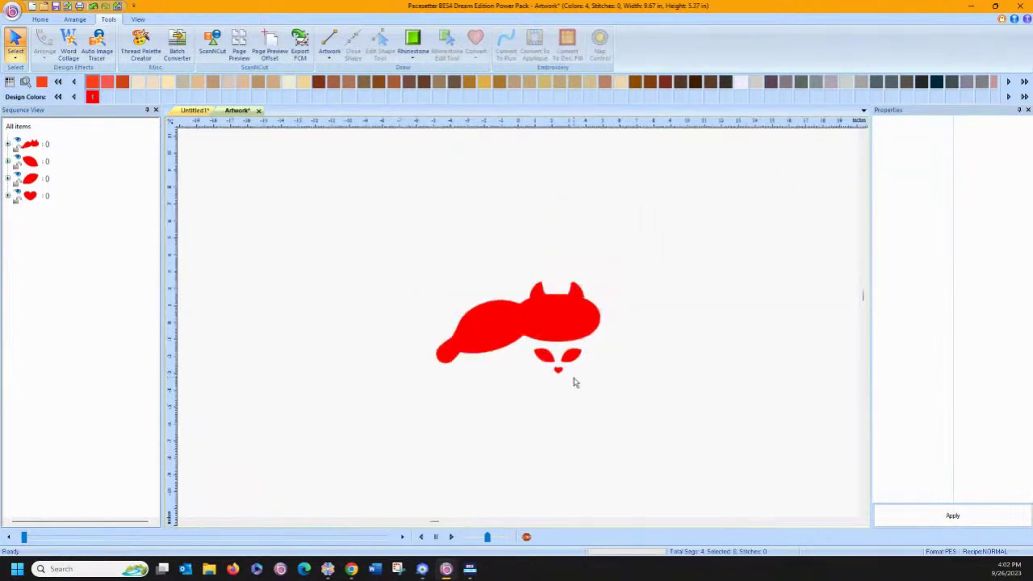
scroll(574, 382, up, 4)
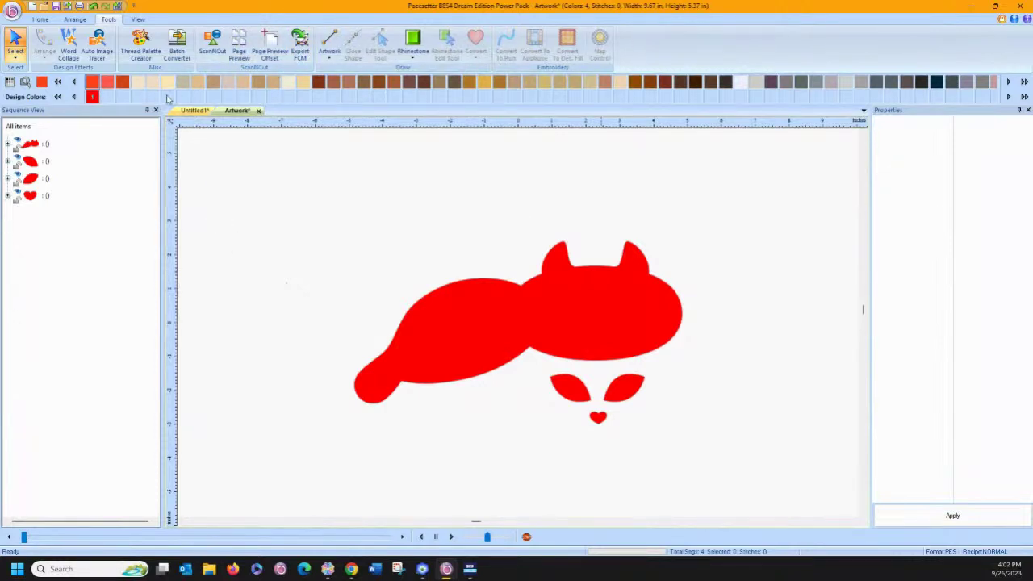
click(193, 110)
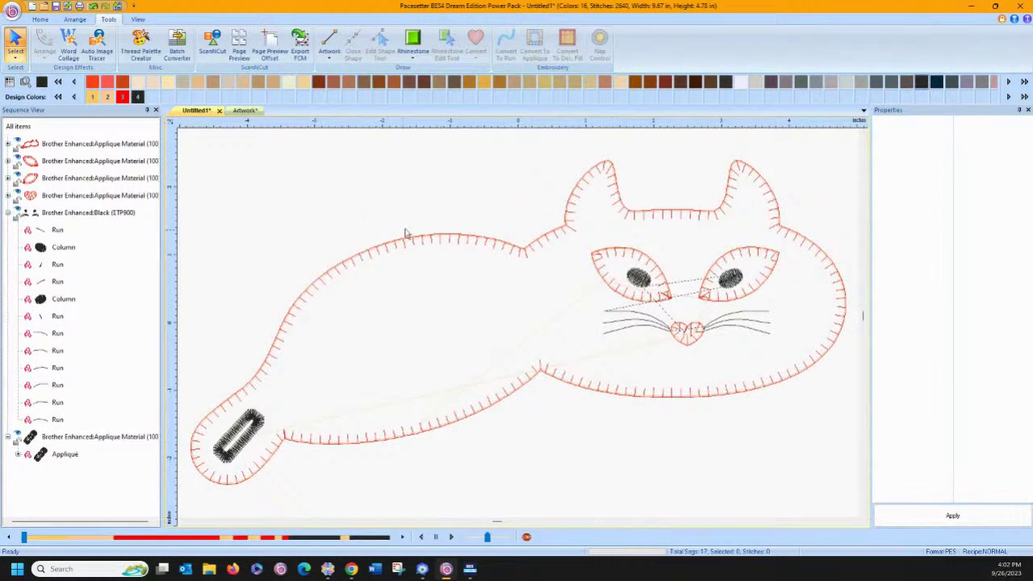
Apply the cat body appliqué settings with Tackdown Offset kept at -1.0 mm.
click(362, 260)
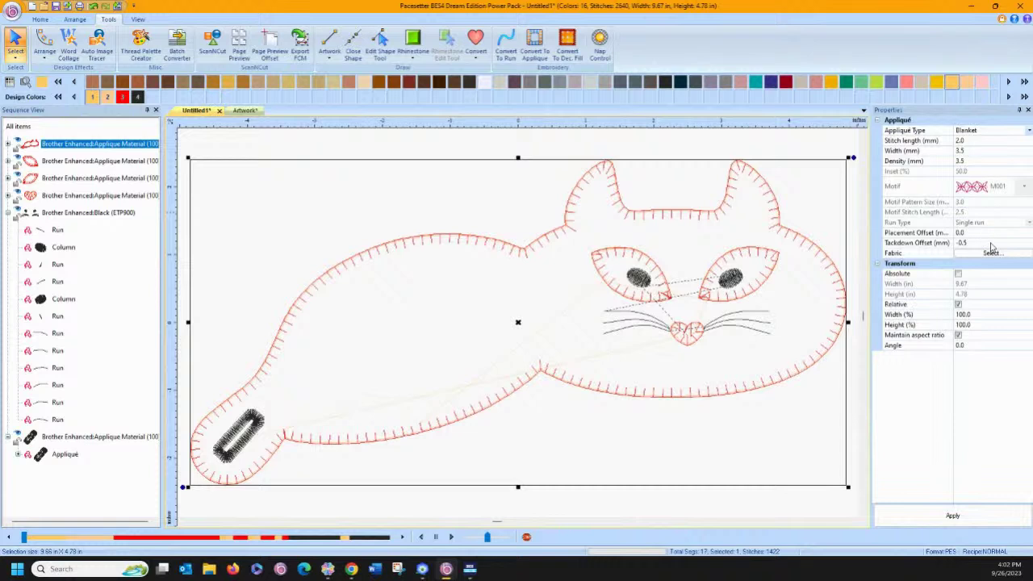
click(968, 176)
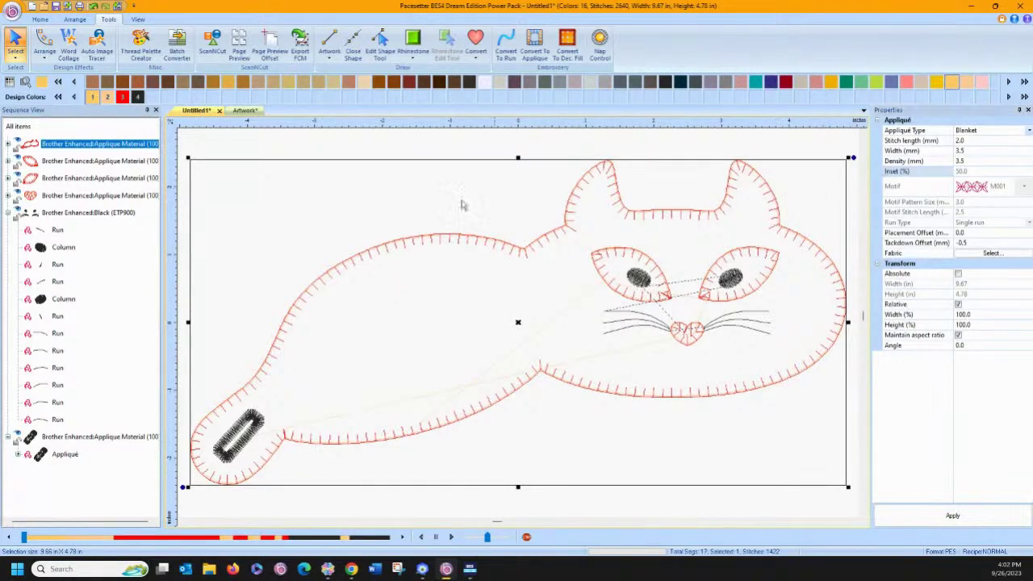
click(125, 146)
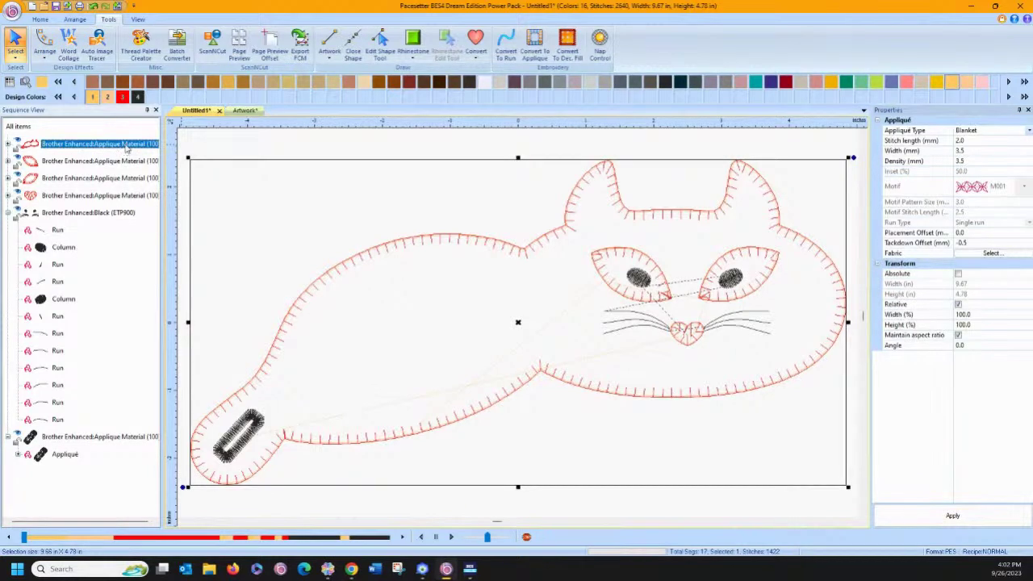
click(984, 171)
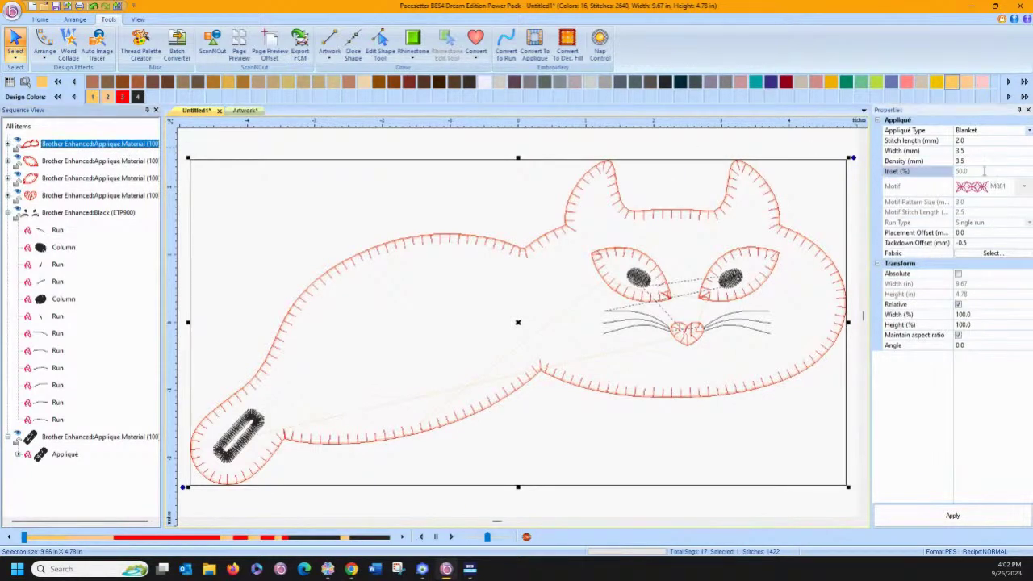
click(979, 244)
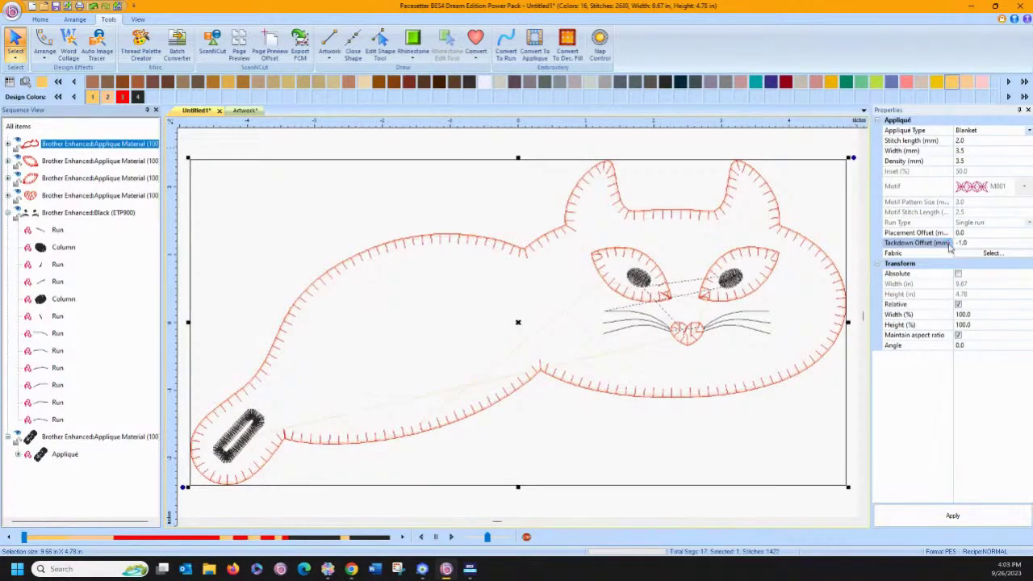
click(914, 514)
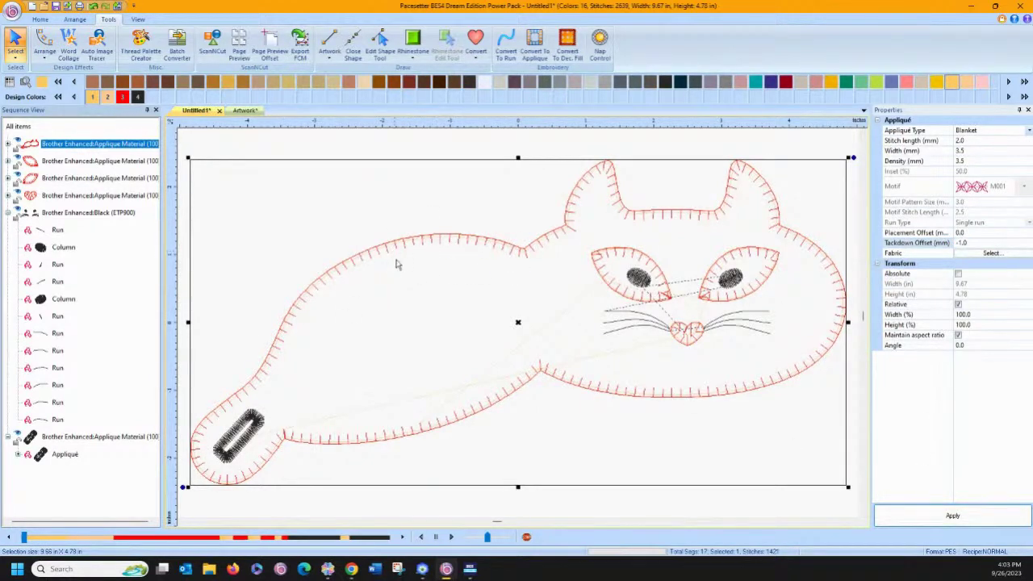
click(987, 242)
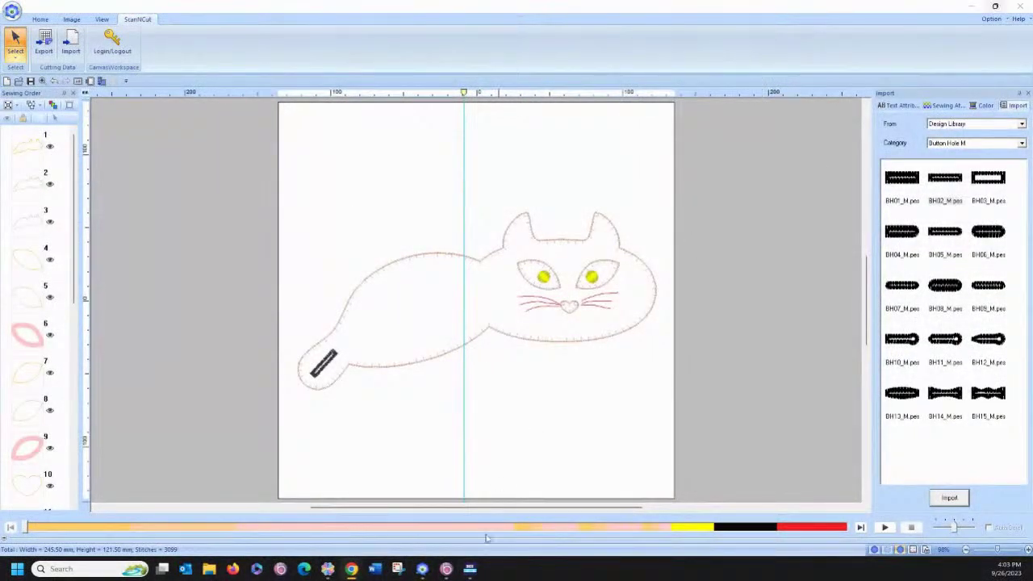
Bring the Layout & Editing window back to the front from the taskbar.
click(422, 569)
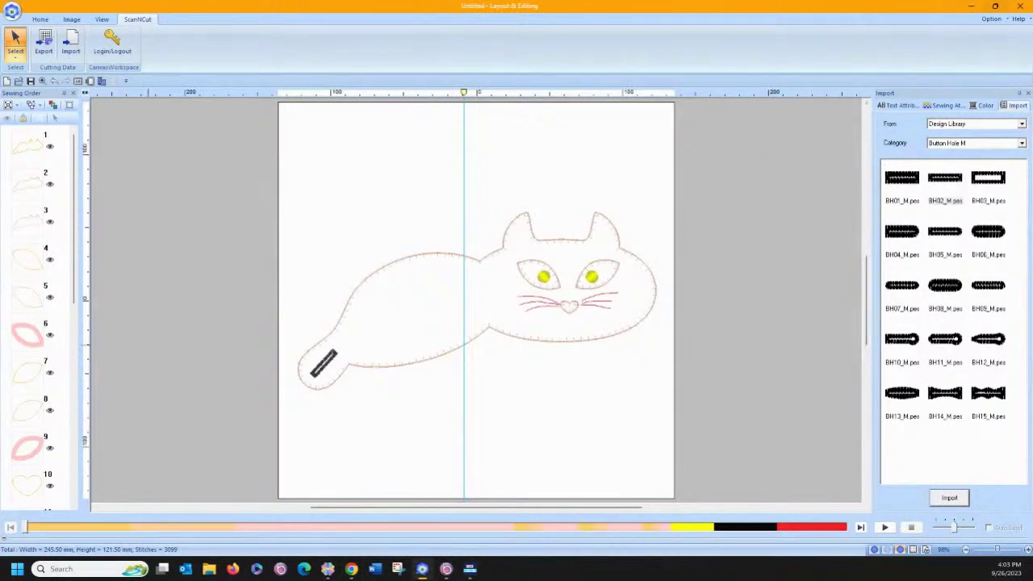
click(422, 569)
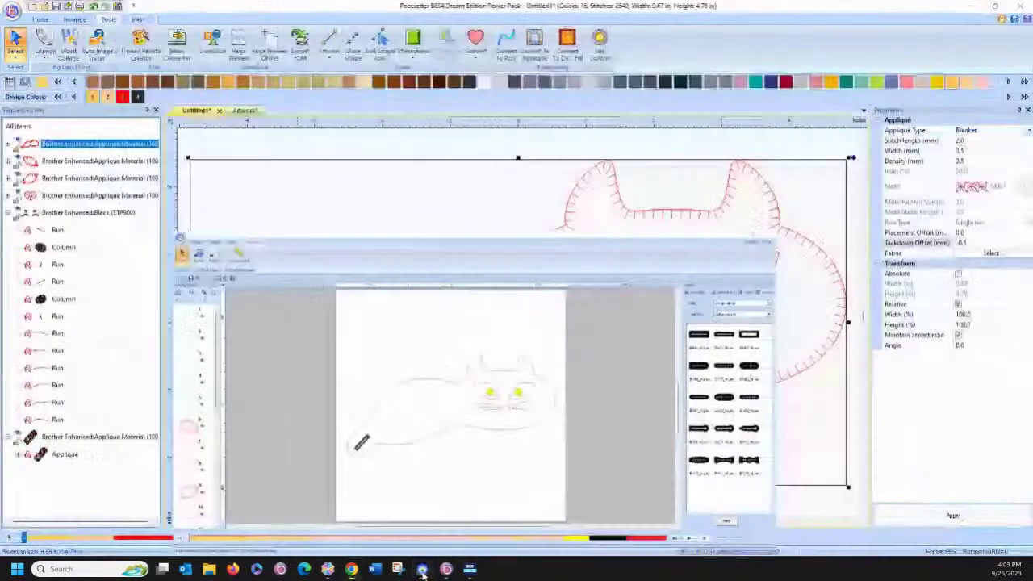
click(422, 569)
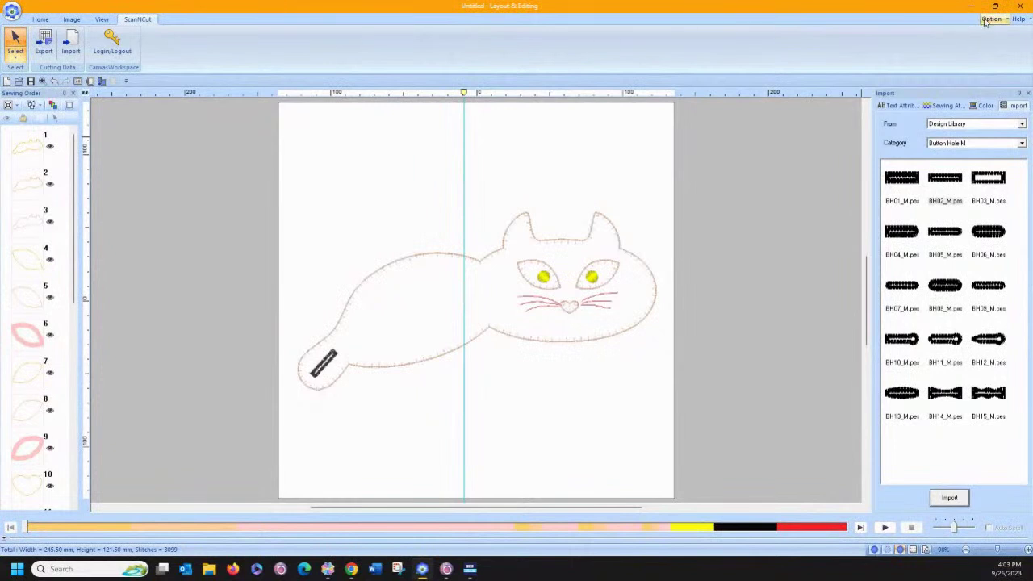
Launch Design Center, cancel its startup wizard, and close it again.
click(991, 18)
click(942, 32)
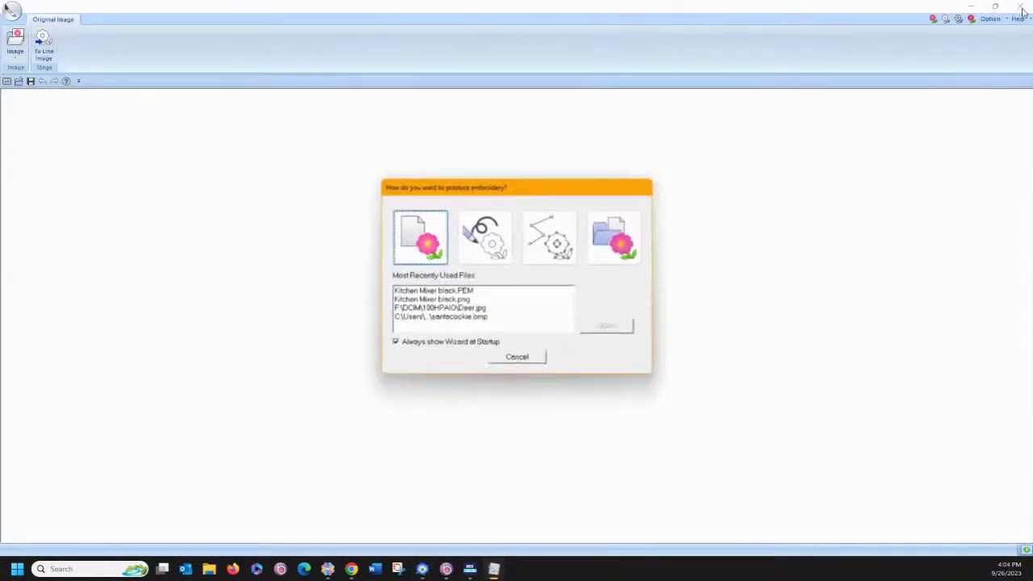
click(516, 360)
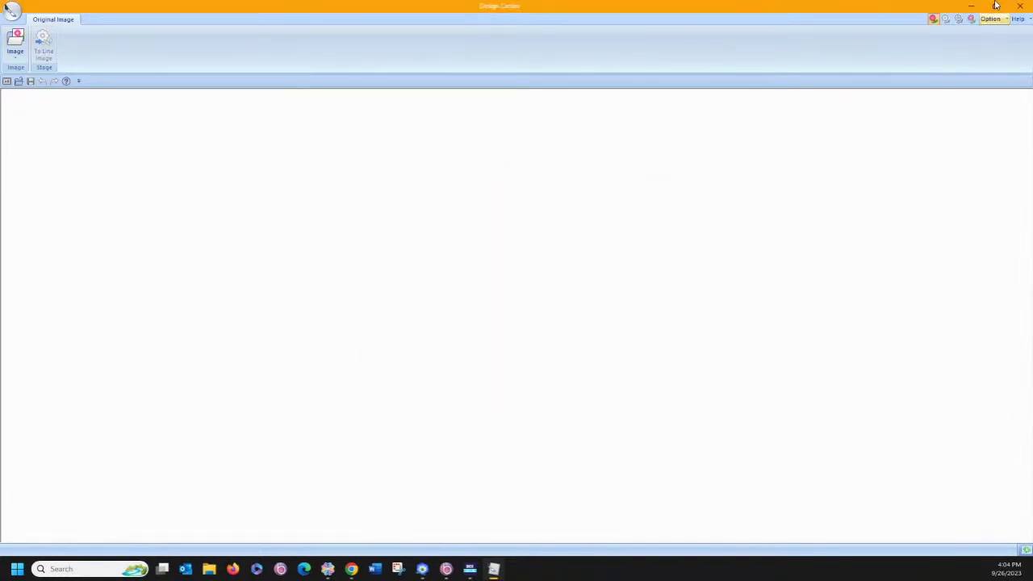
click(1022, 6)
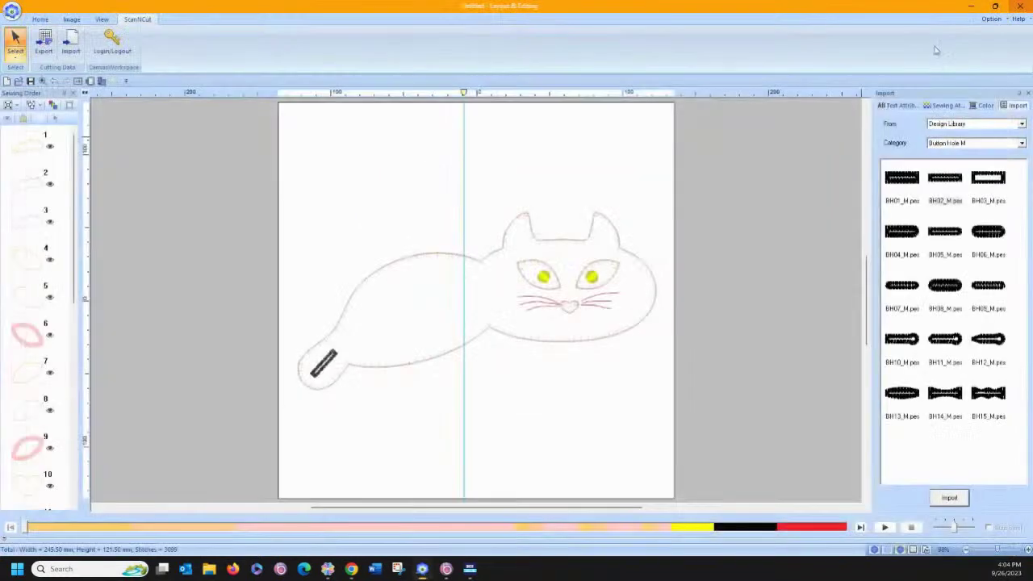
Launch the Design Database and maximize its window.
click(991, 18)
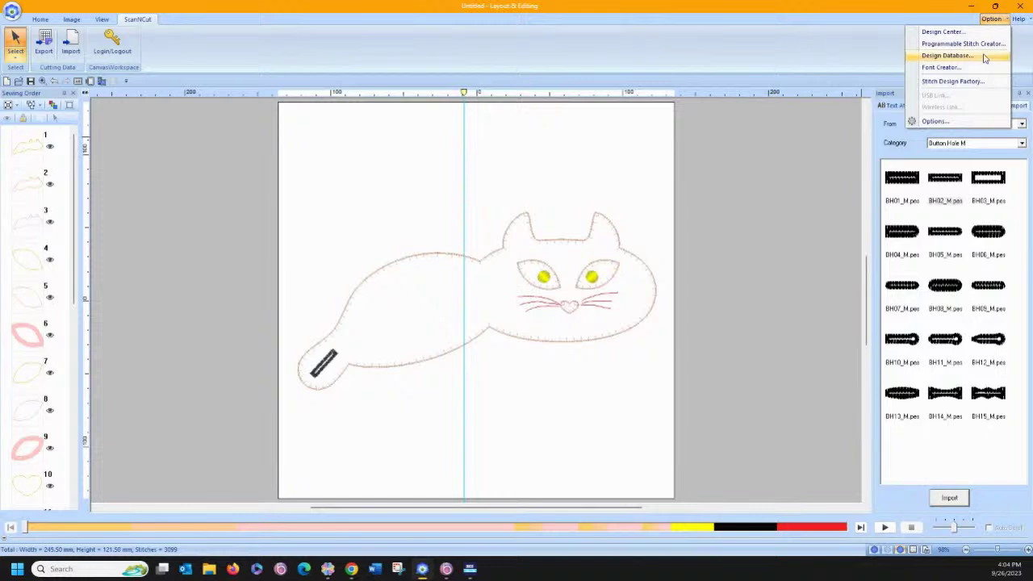
click(984, 56)
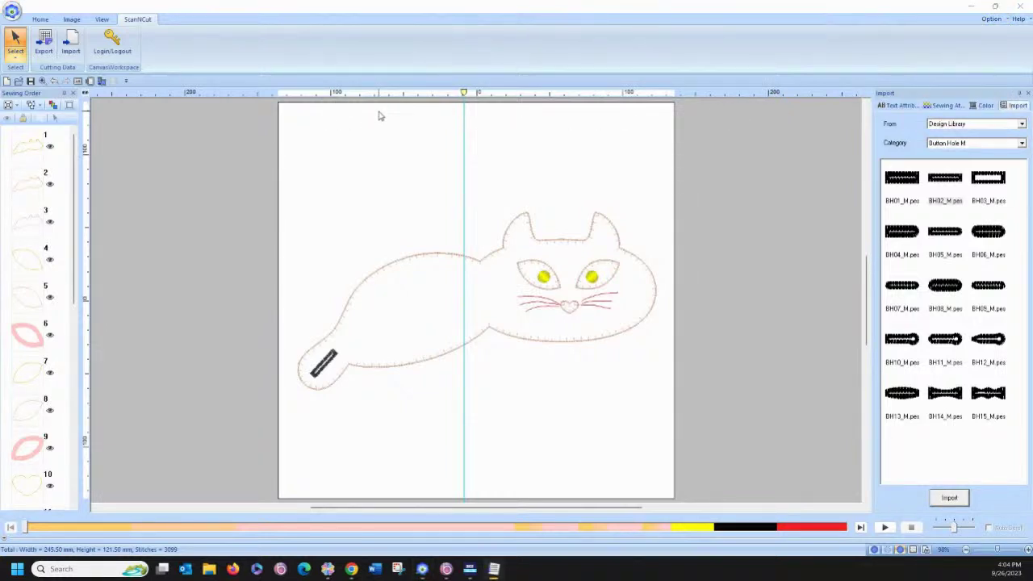
drag(0, 30, 610, 46)
click(840, 44)
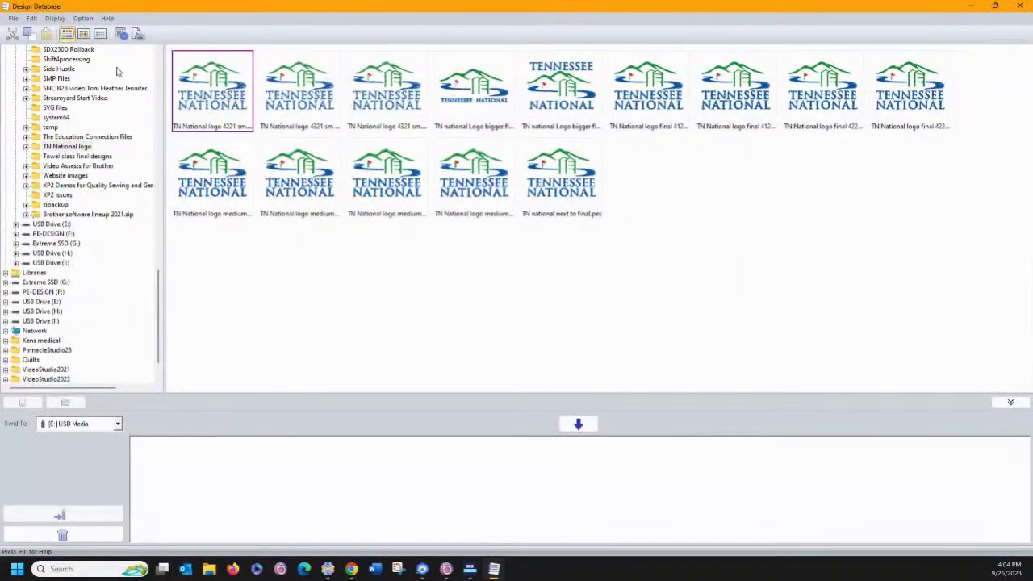
Preview the printed catalog page, then cancel the print started from the preview.
click(12, 19)
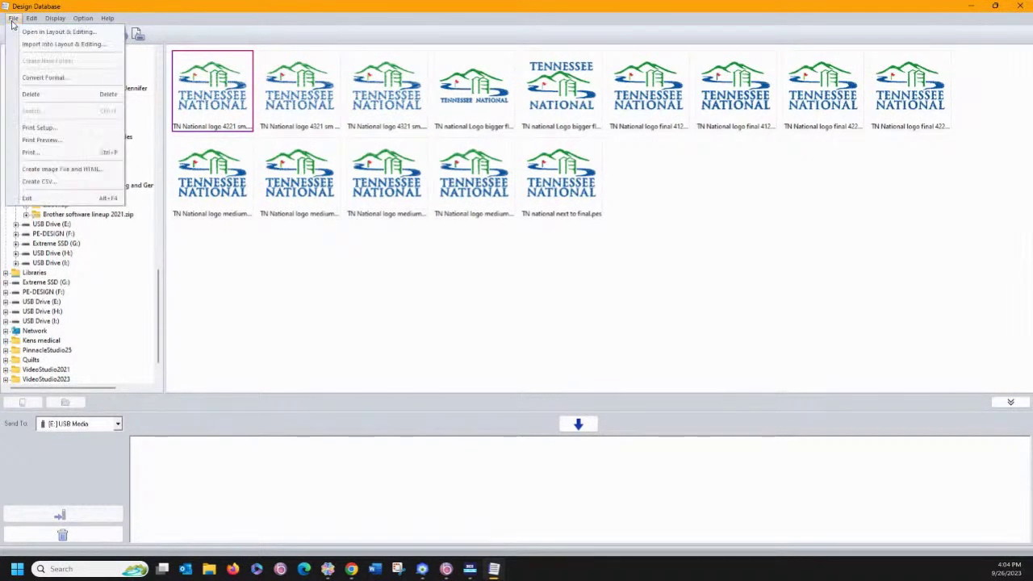
click(41, 140)
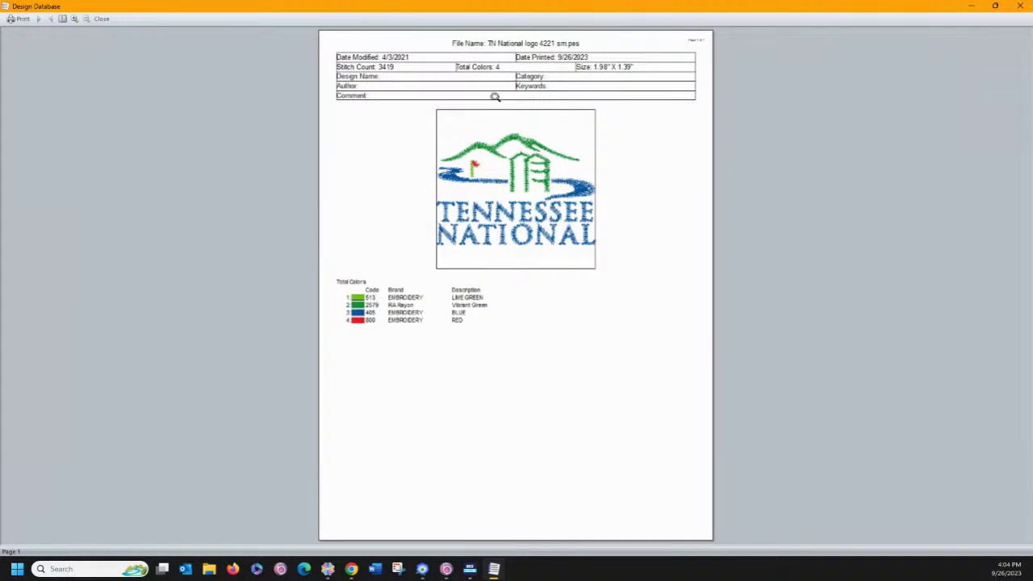
click(23, 19)
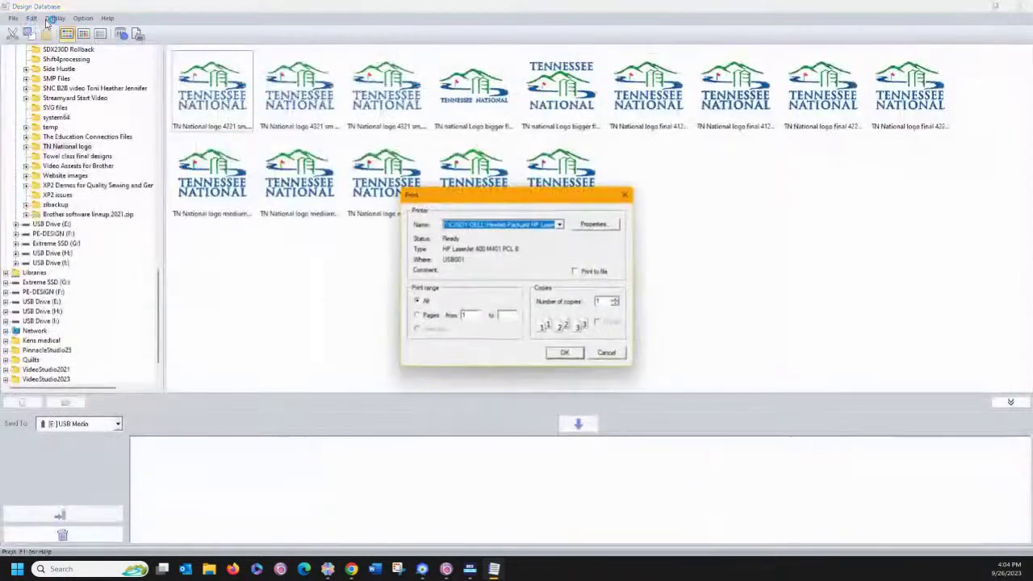
click(607, 354)
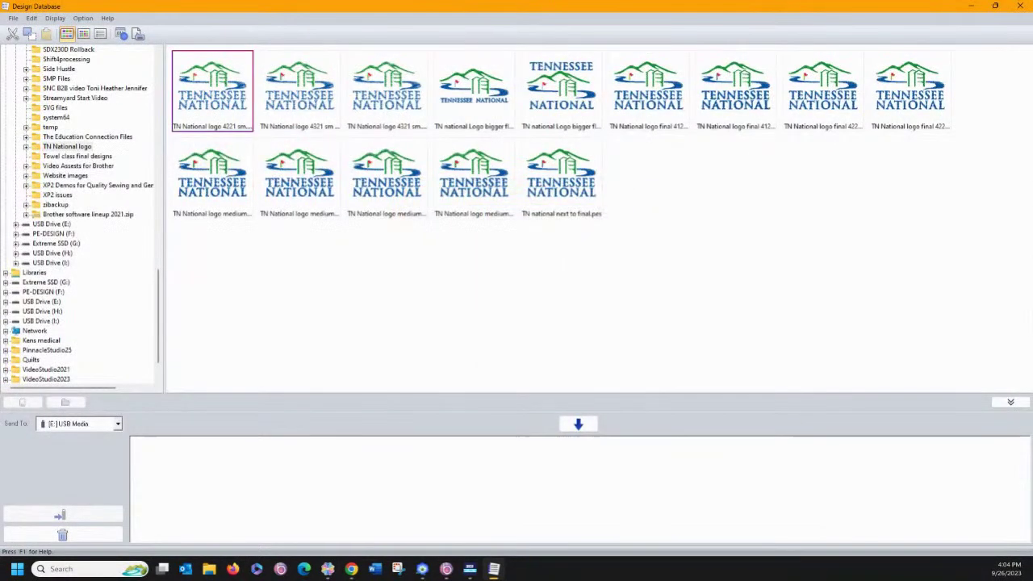
Choose a catalog layout in Print Setup and preview it, then return to Layout & Editing.
click(13, 17)
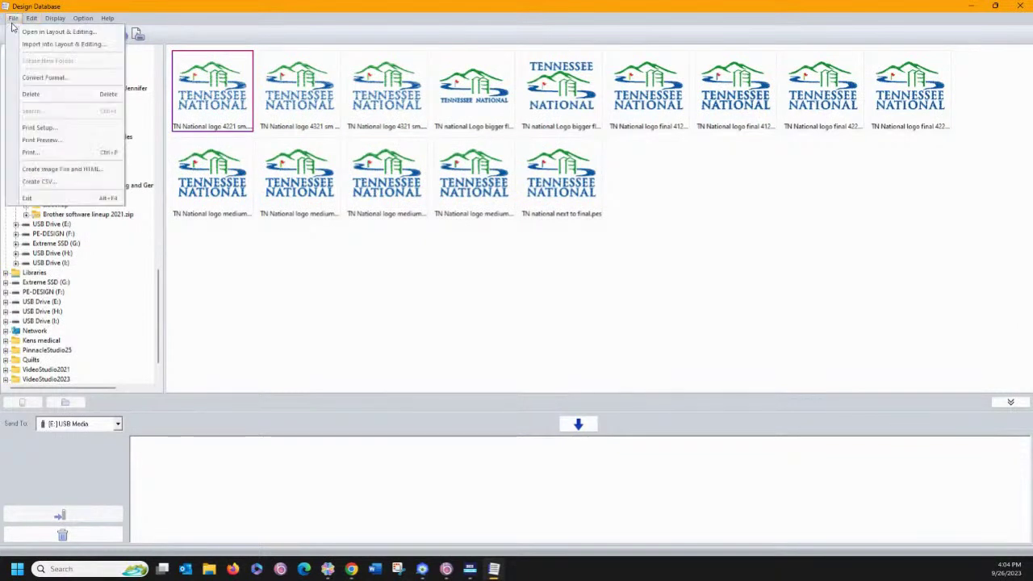
click(37, 130)
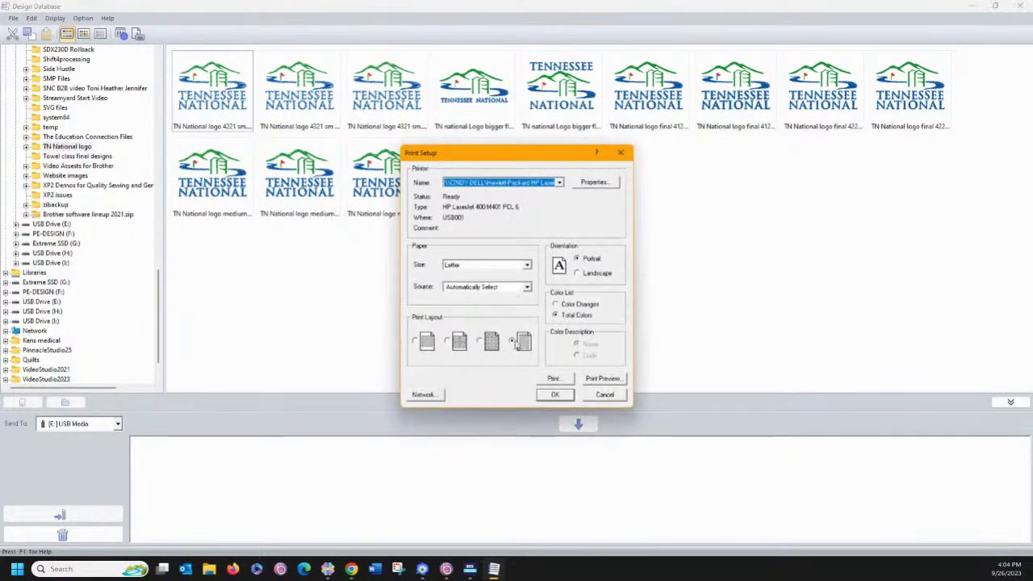
click(523, 343)
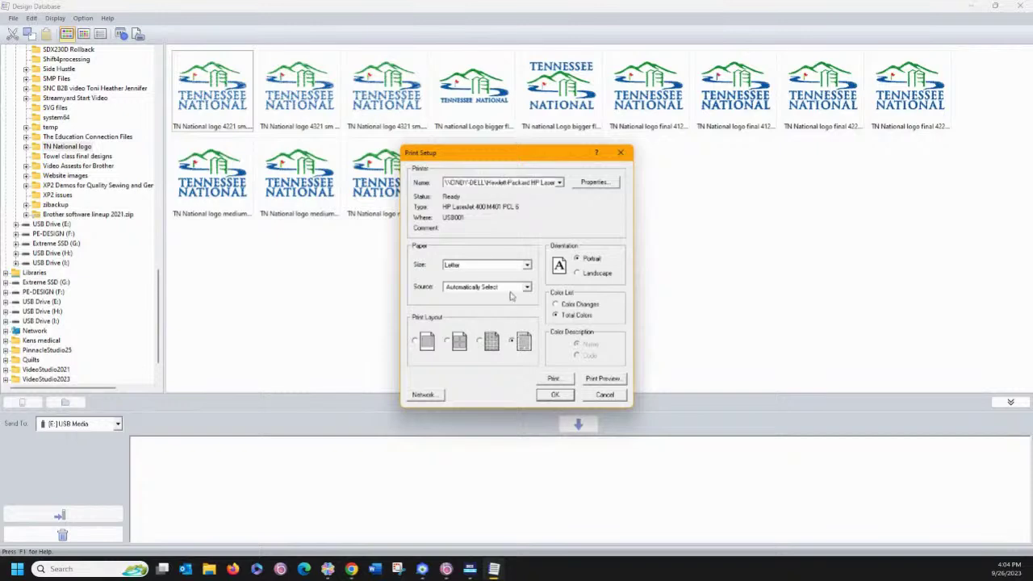
click(598, 379)
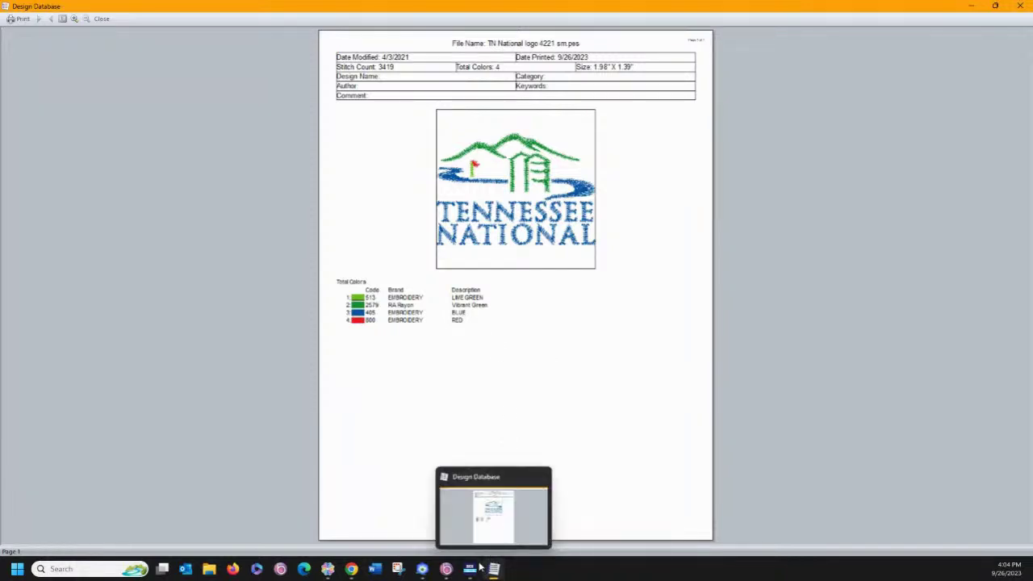
click(423, 572)
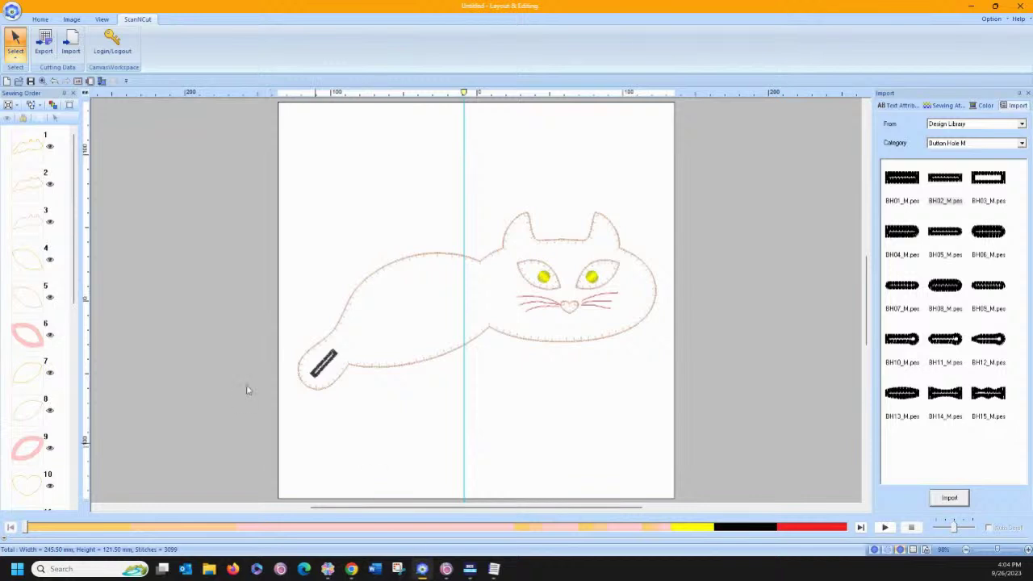
click(36, 20)
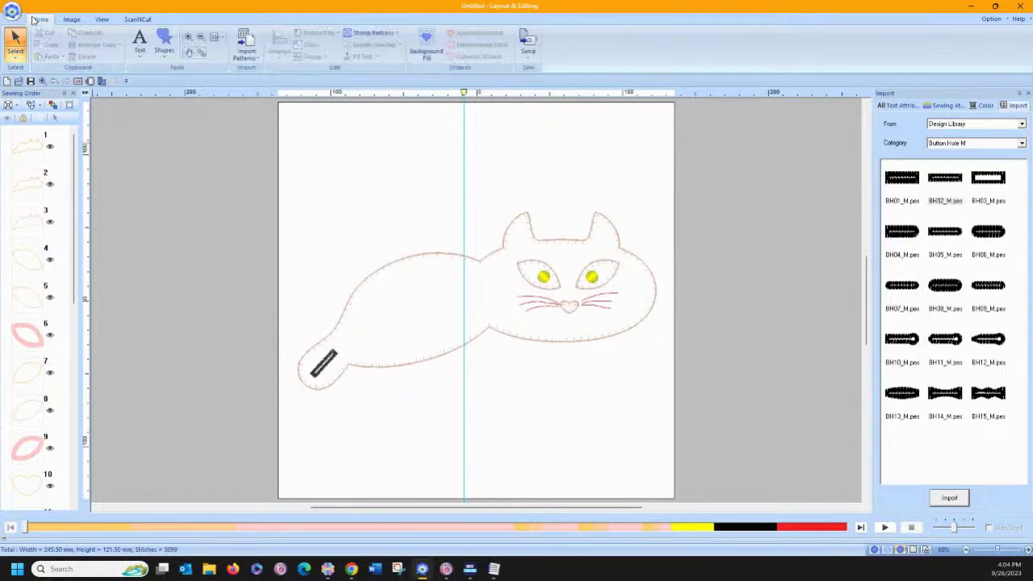
click(20, 13)
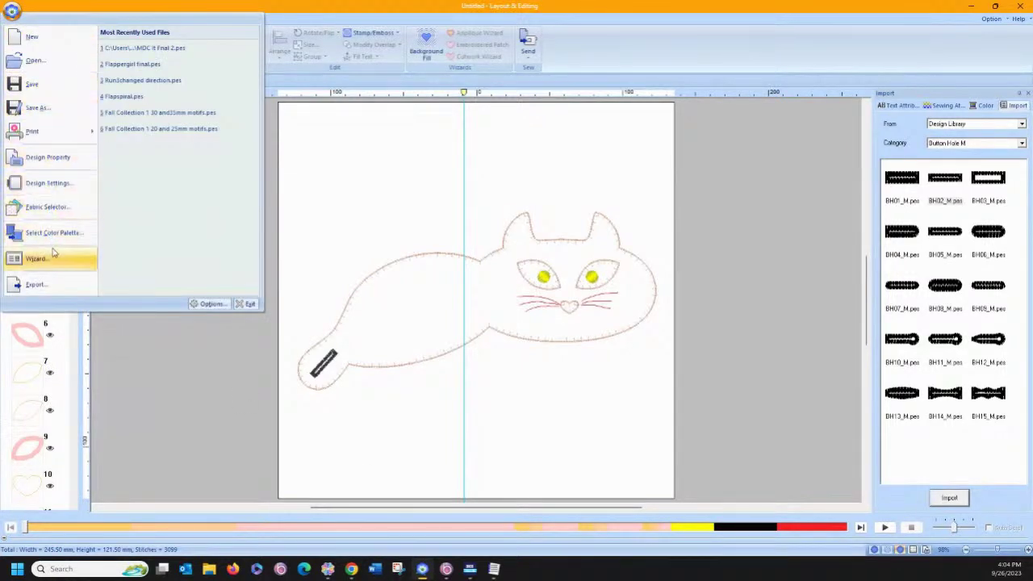
click(36, 284)
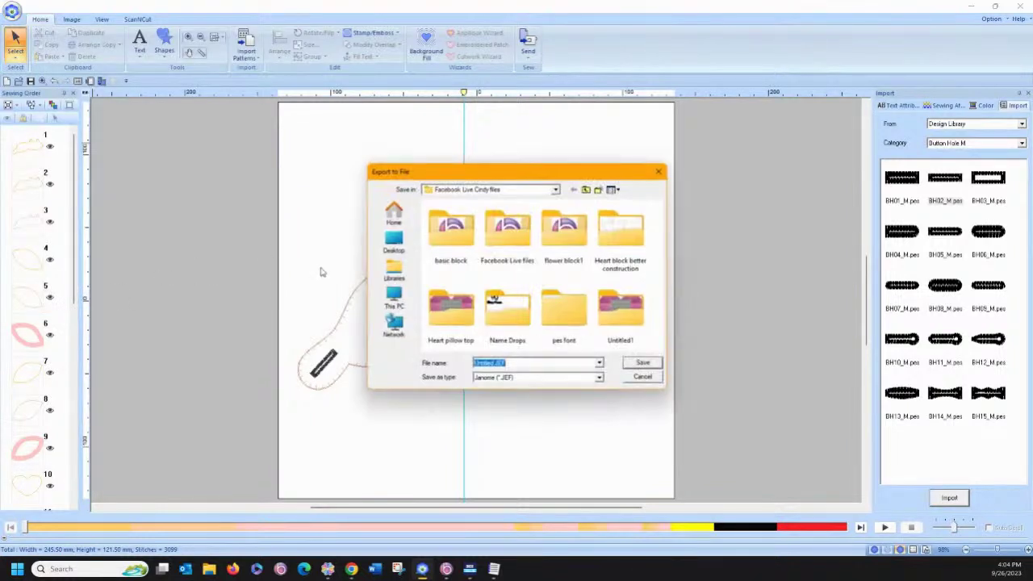
click(514, 378)
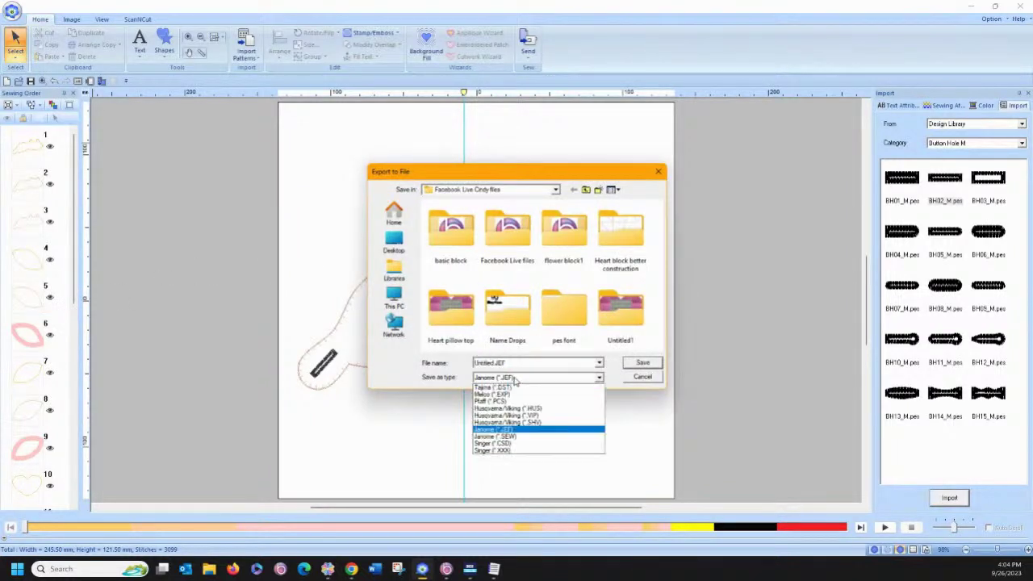
click(515, 380)
click(649, 379)
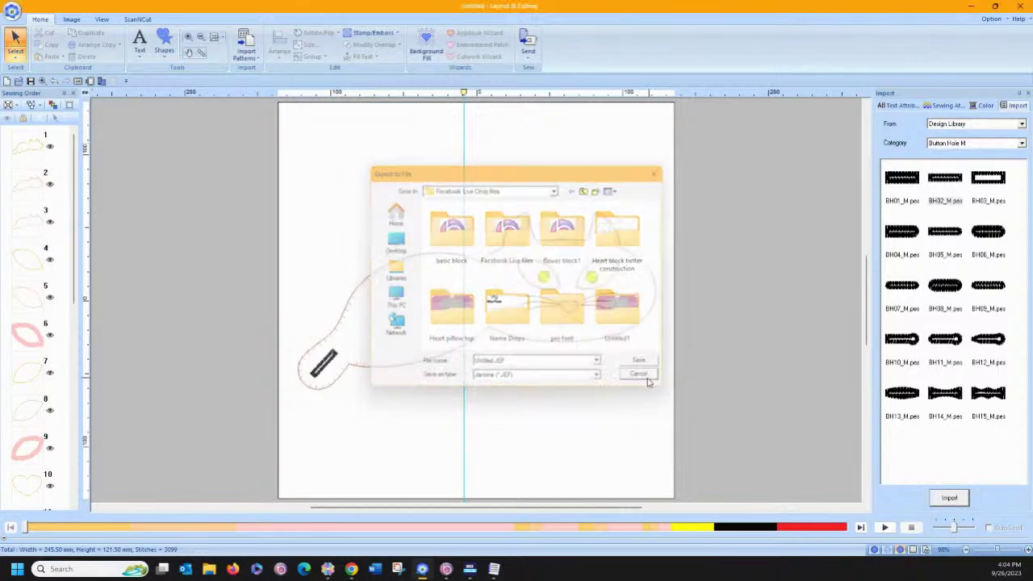
click(469, 537)
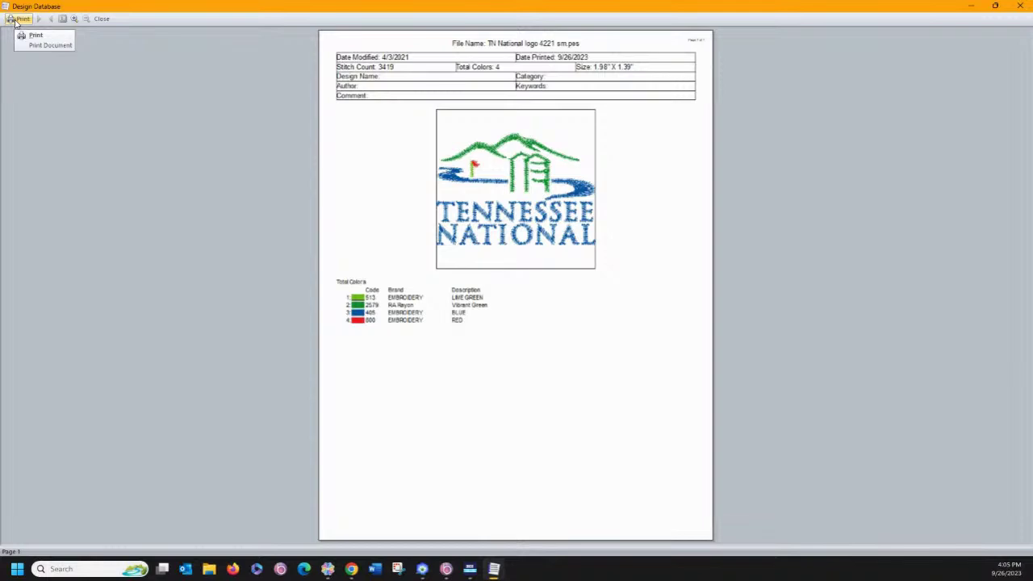
Print the previewed catalog using Adobe PDF as the printer.
click(15, 22)
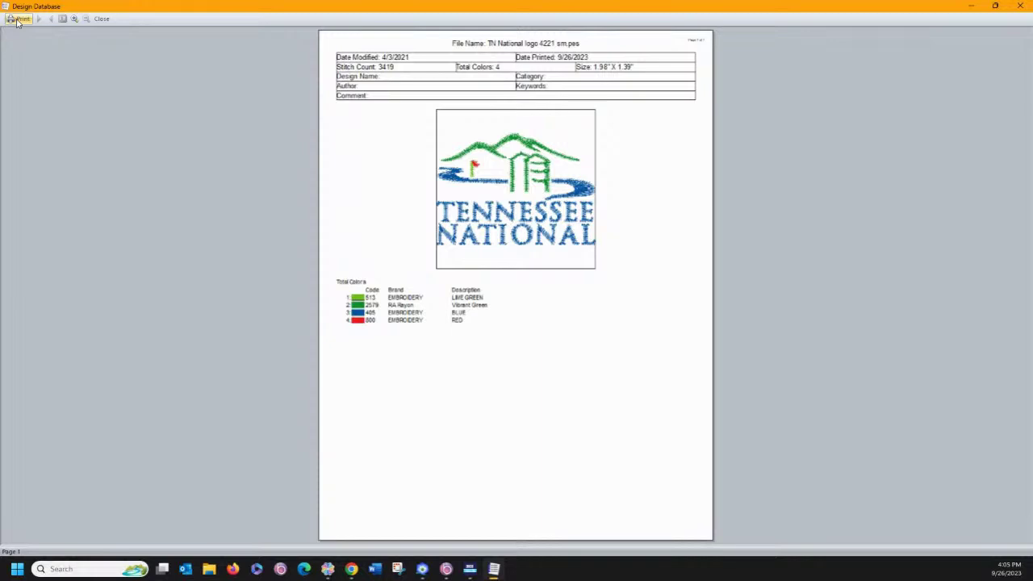
click(16, 20)
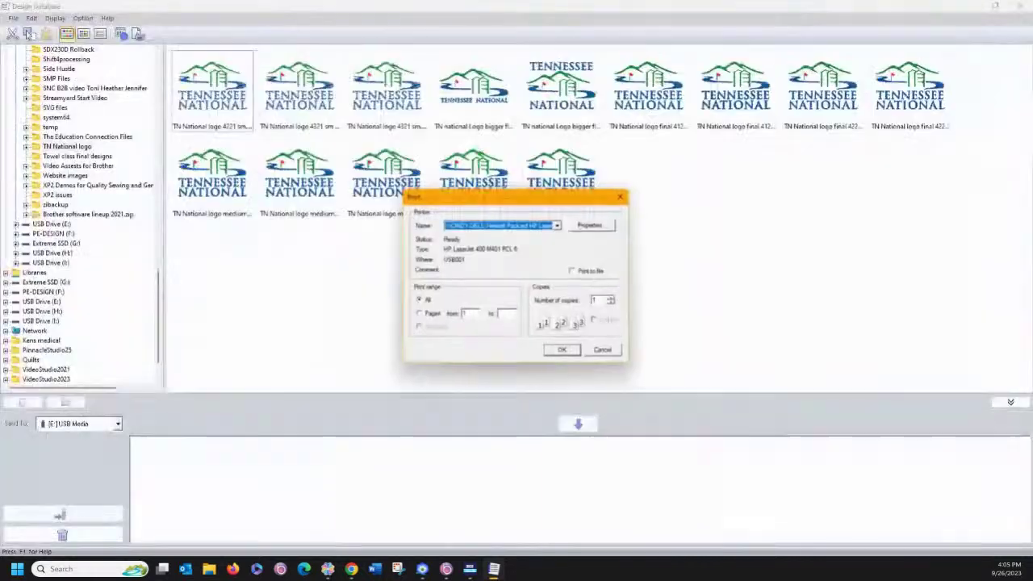
click(560, 225)
click(468, 250)
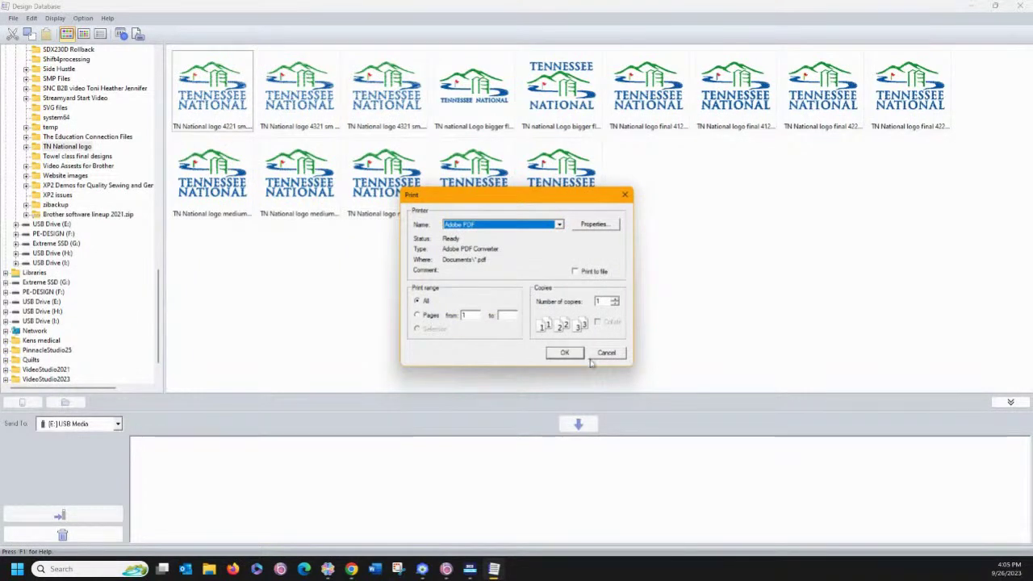
click(565, 354)
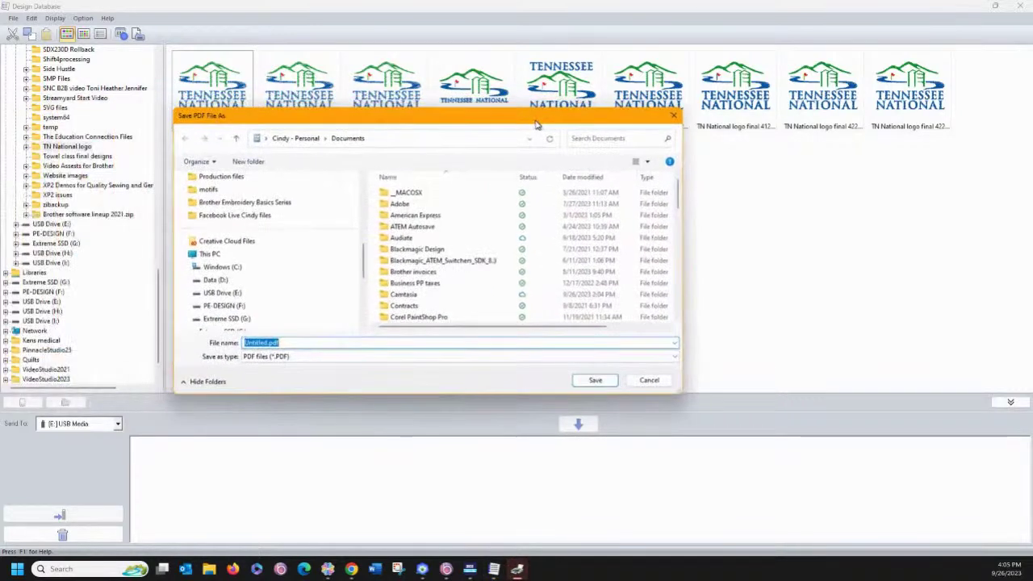
Save the PDF as 'test' in the Downloads folder.
scroll(242, 226, up, 3)
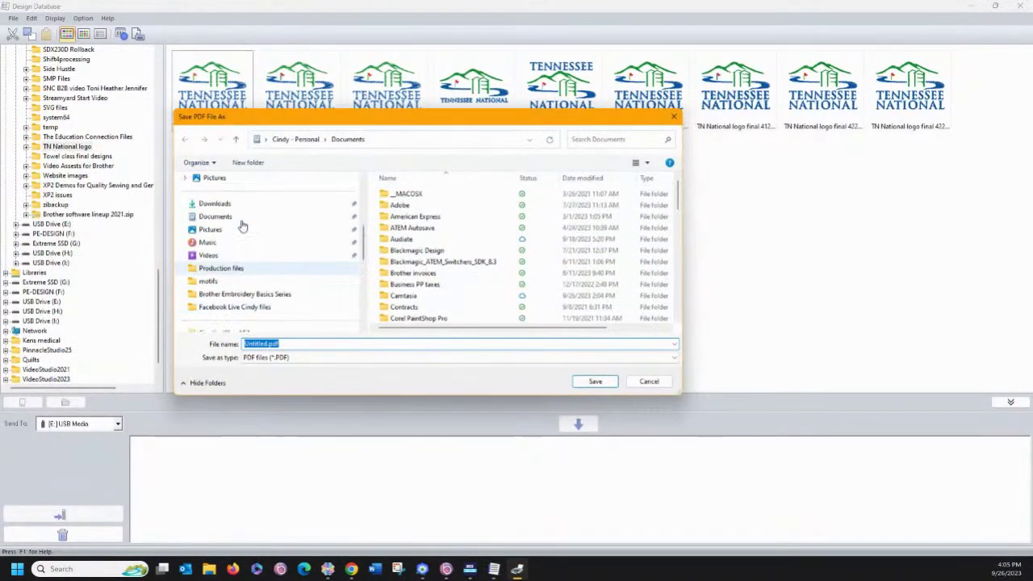
click(230, 218)
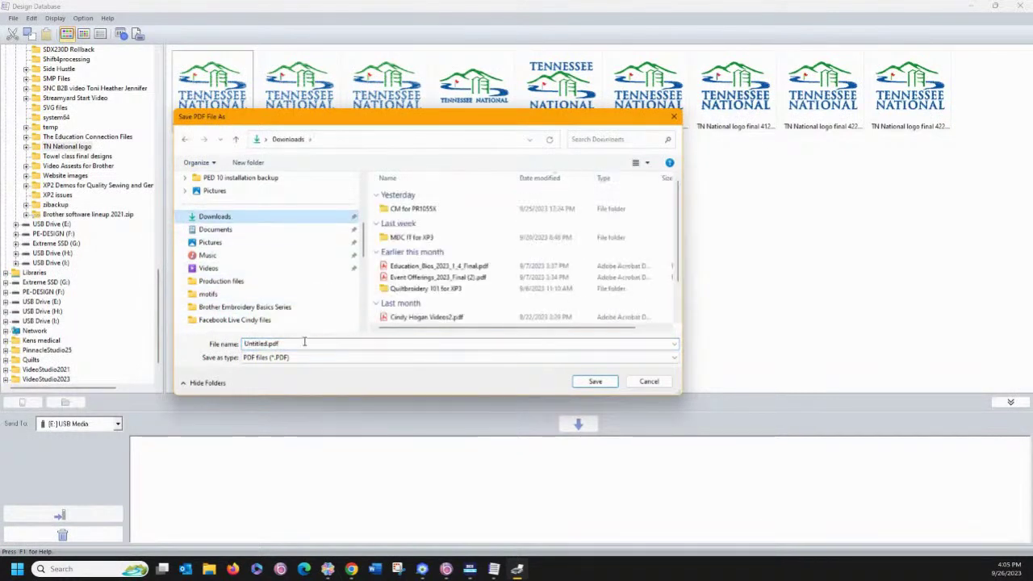
text(test)
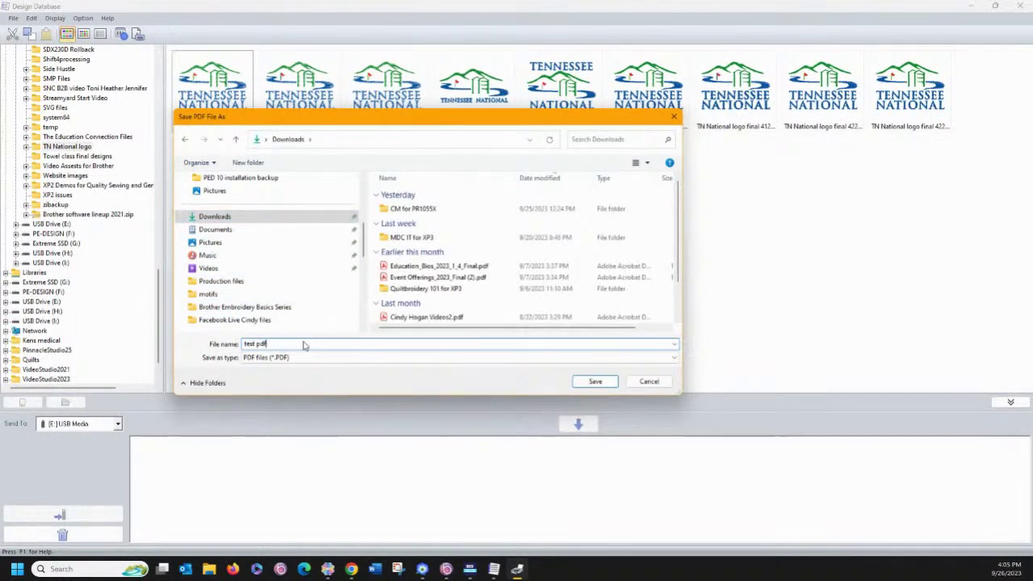
click(590, 383)
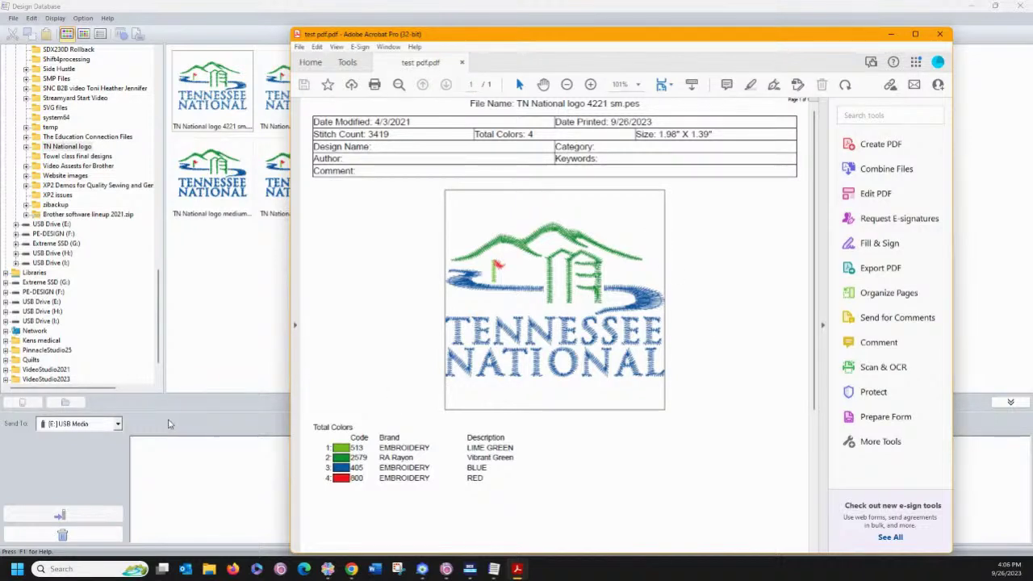
After reviewing test pdf.pdf in Acrobat, switch to a new Outlook message.
click(186, 569)
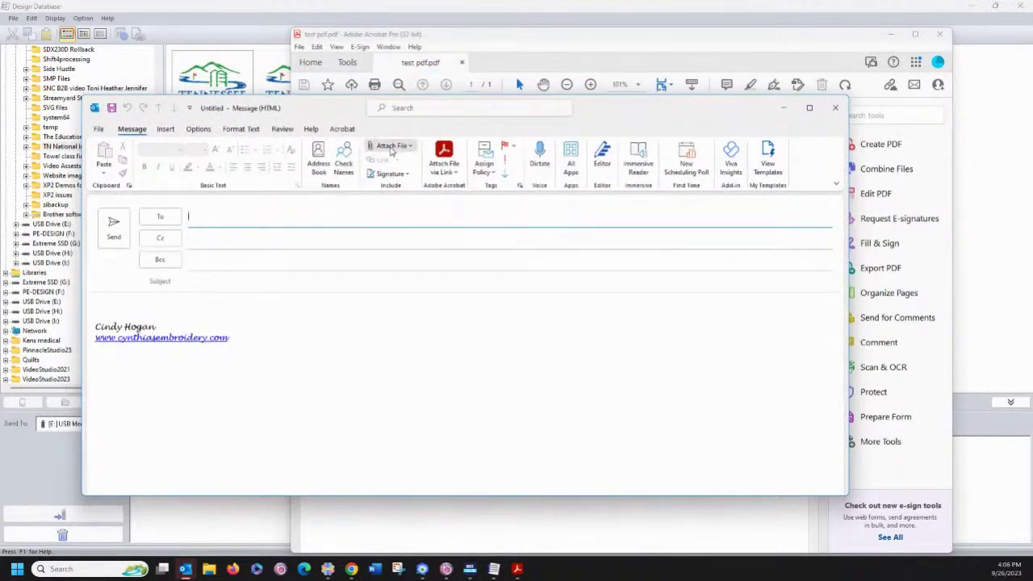
Attach test pdf.pdf, address the email to a contact, and send it without a subject.
click(392, 147)
click(409, 180)
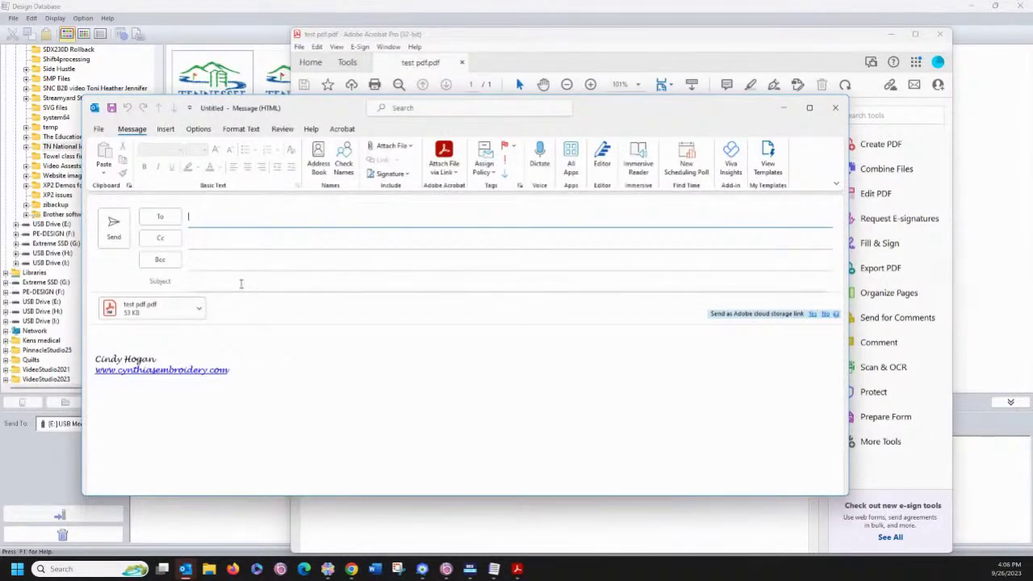
text(cindy)
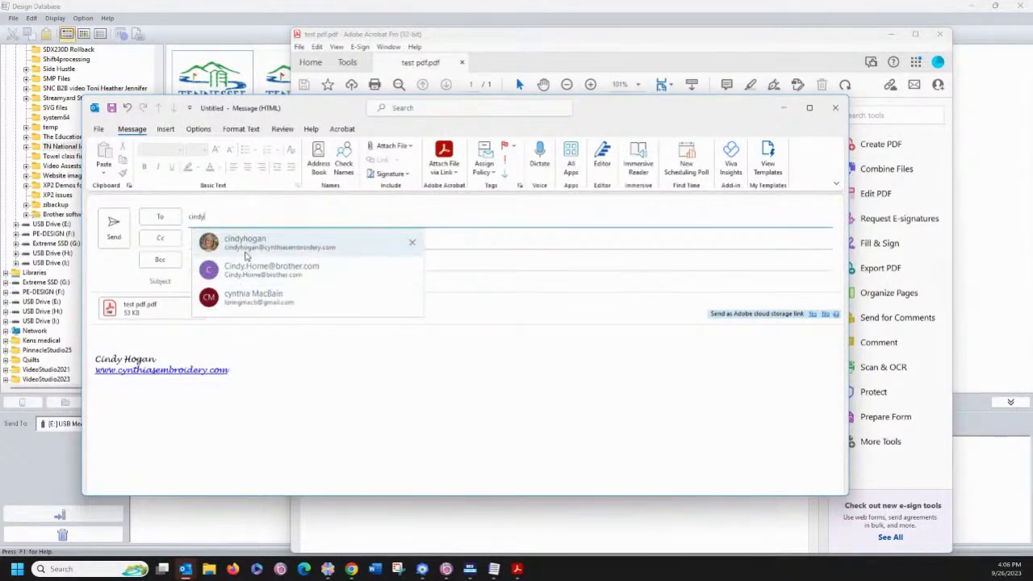
click(246, 242)
click(116, 229)
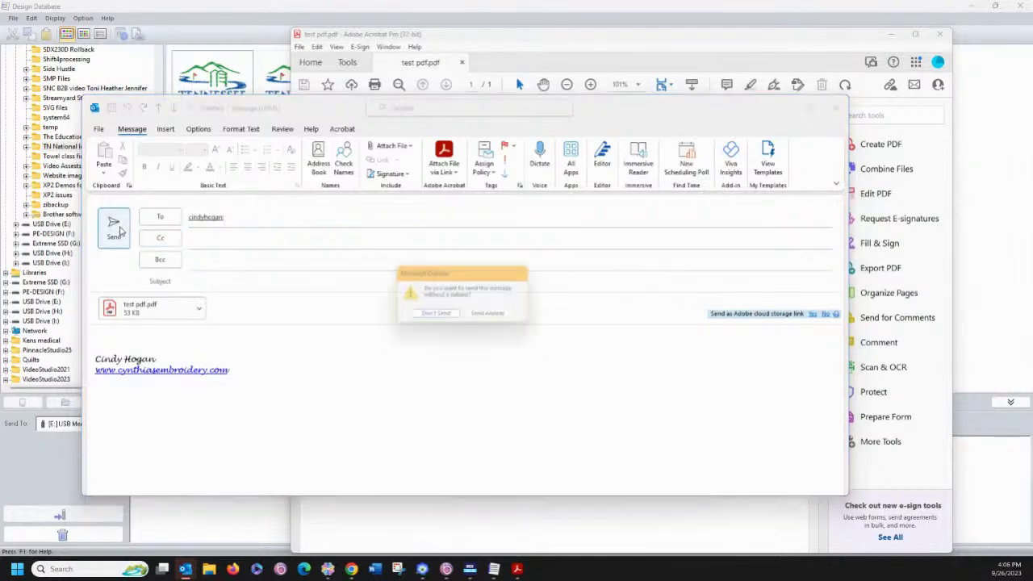
click(481, 317)
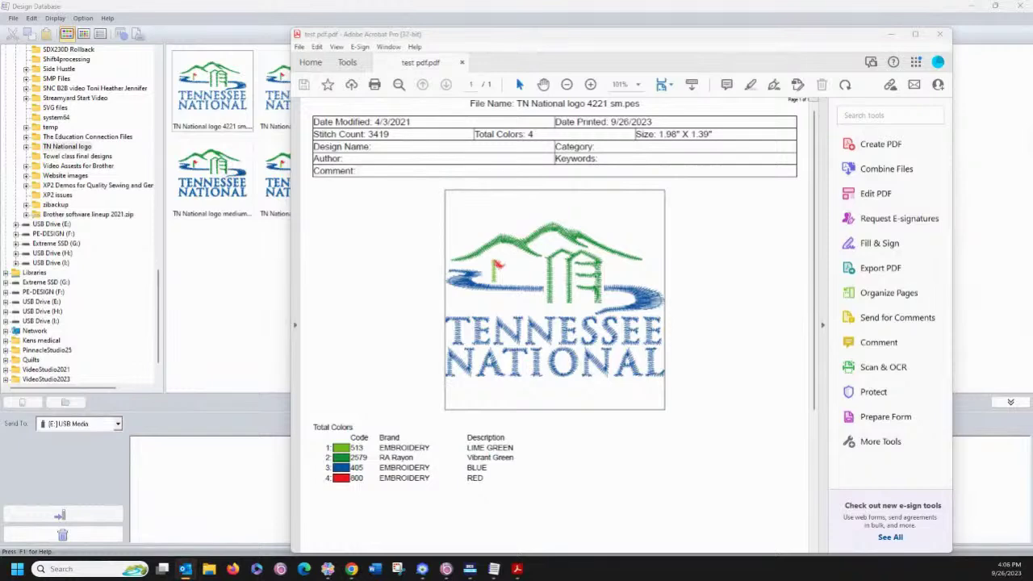
Close Acrobat, check the received message's attachment, and close the message.
click(939, 35)
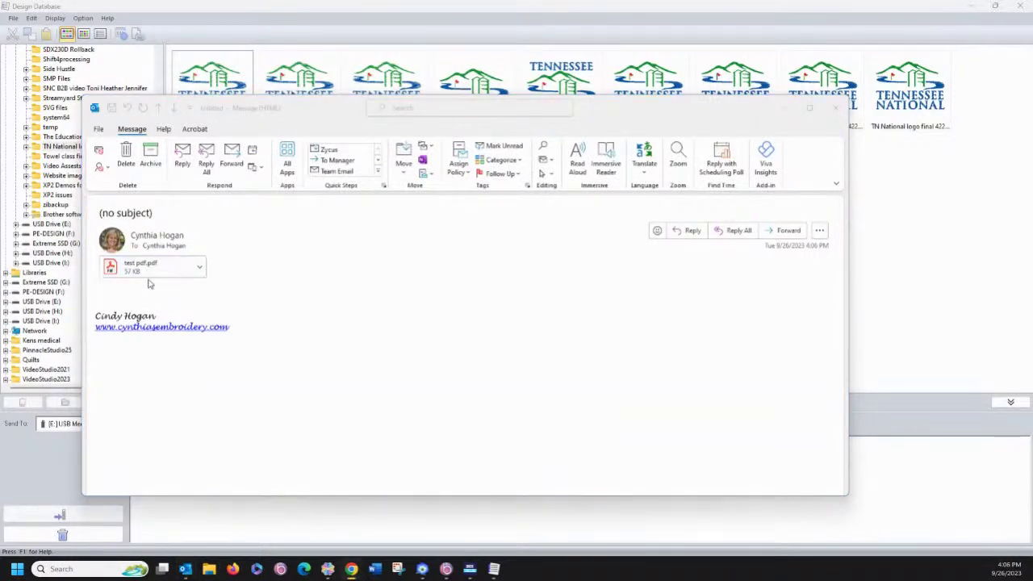
click(200, 268)
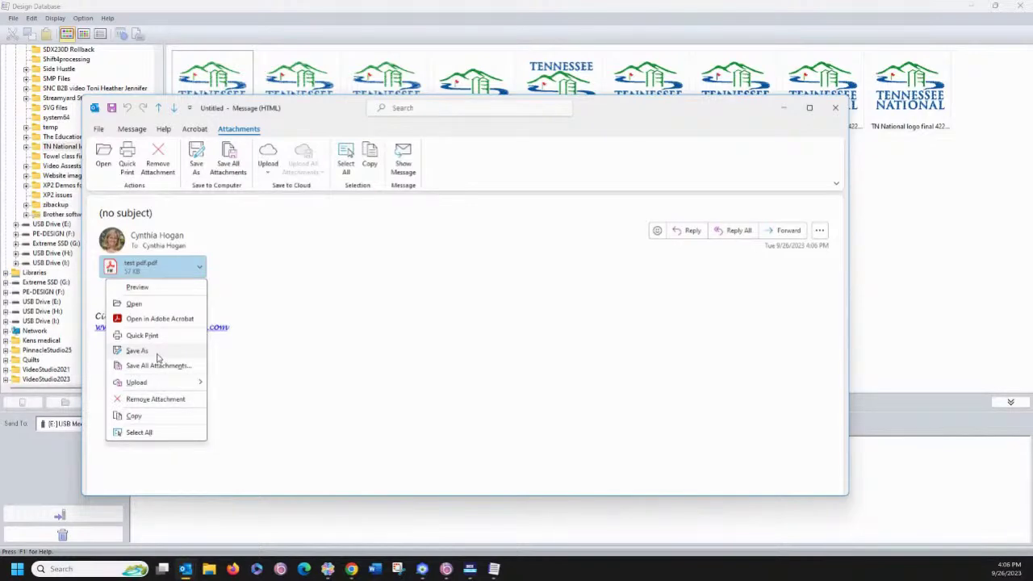
click(834, 107)
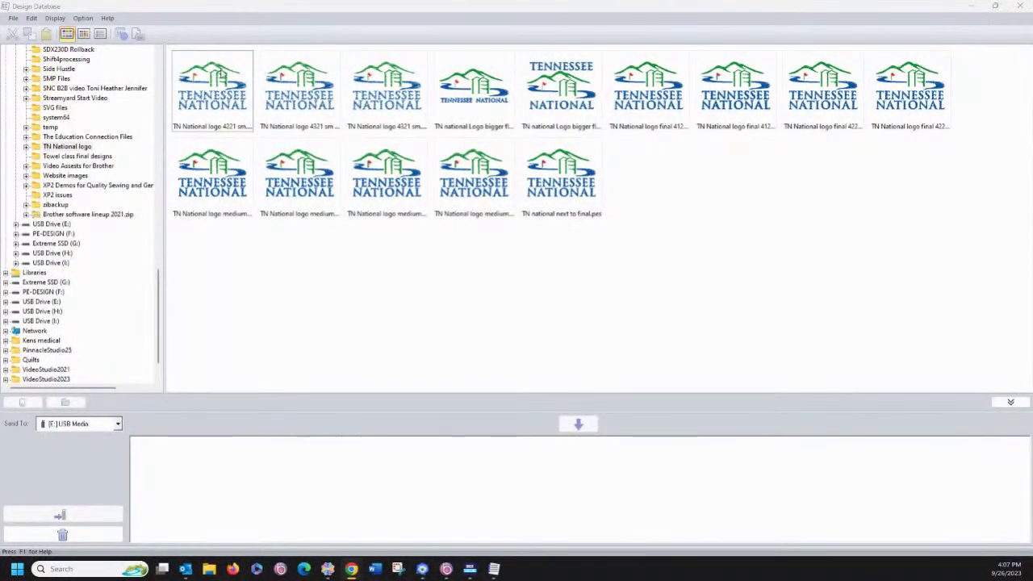
Start the Create Image File and HTML export of the design catalog with a different page layout.
click(218, 73)
click(13, 19)
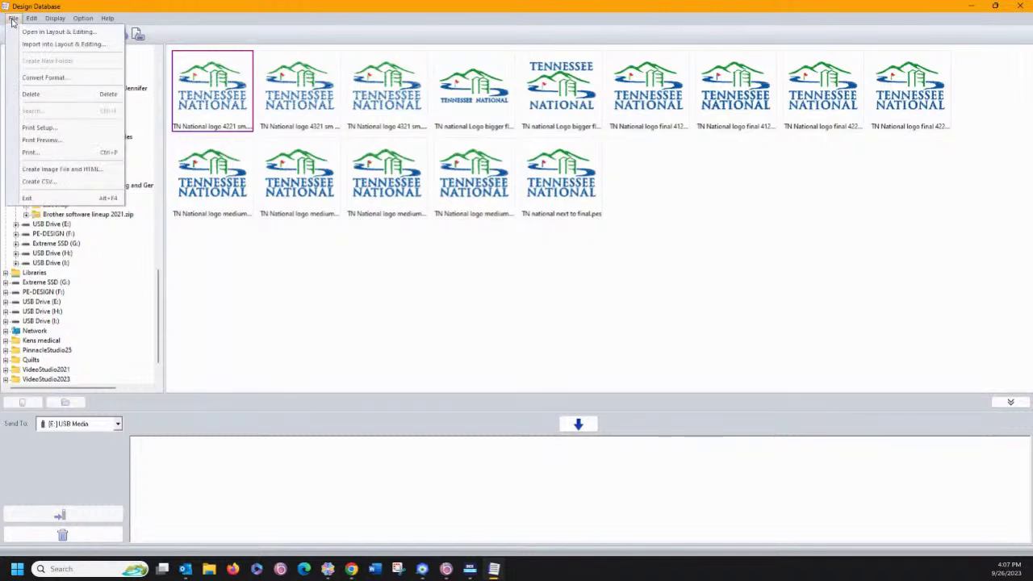
click(38, 171)
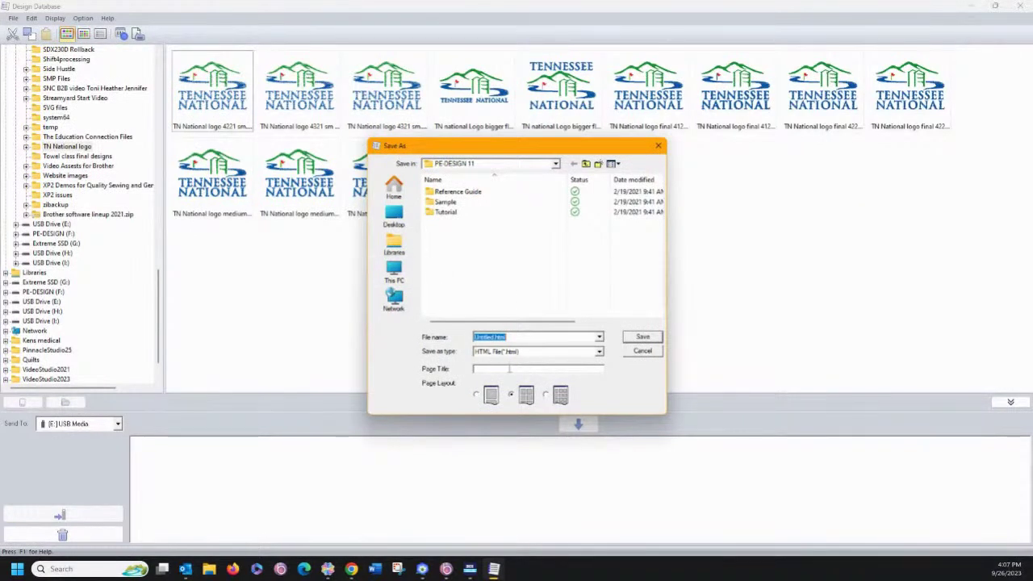
click(476, 396)
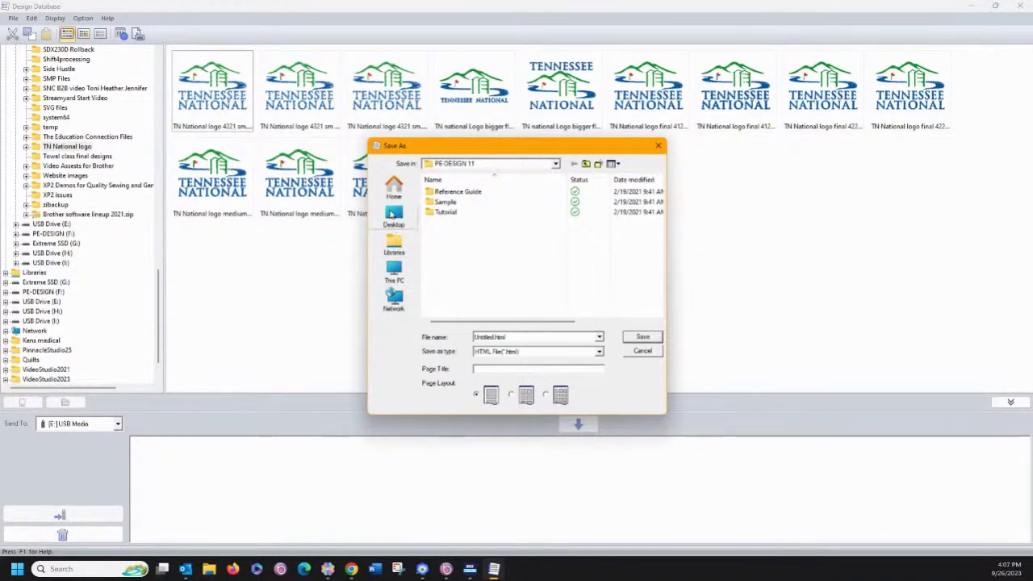
Browse to the Downloads folder, name the HTML file 'test', and try saving.
click(393, 274)
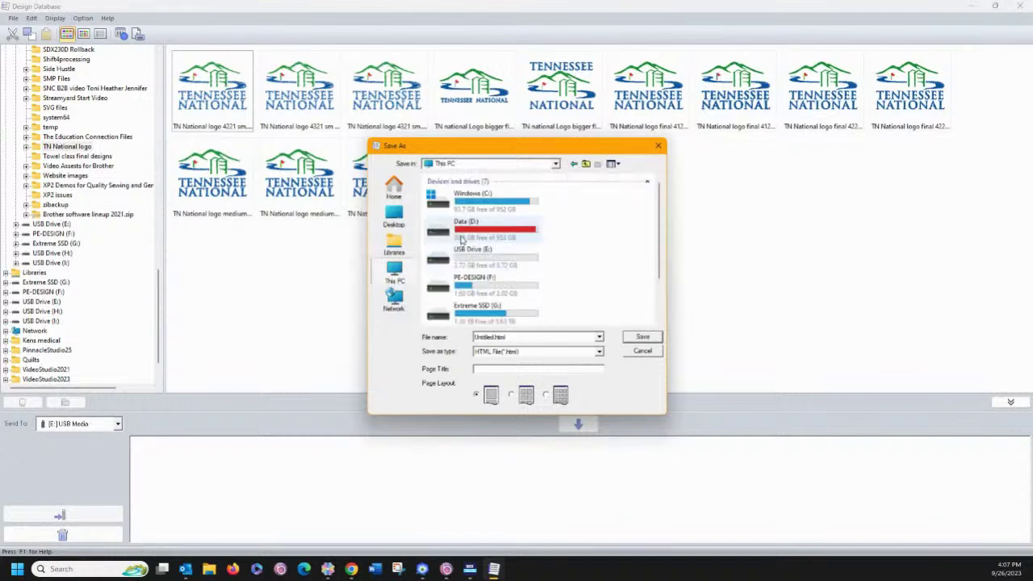
double_click(458, 208)
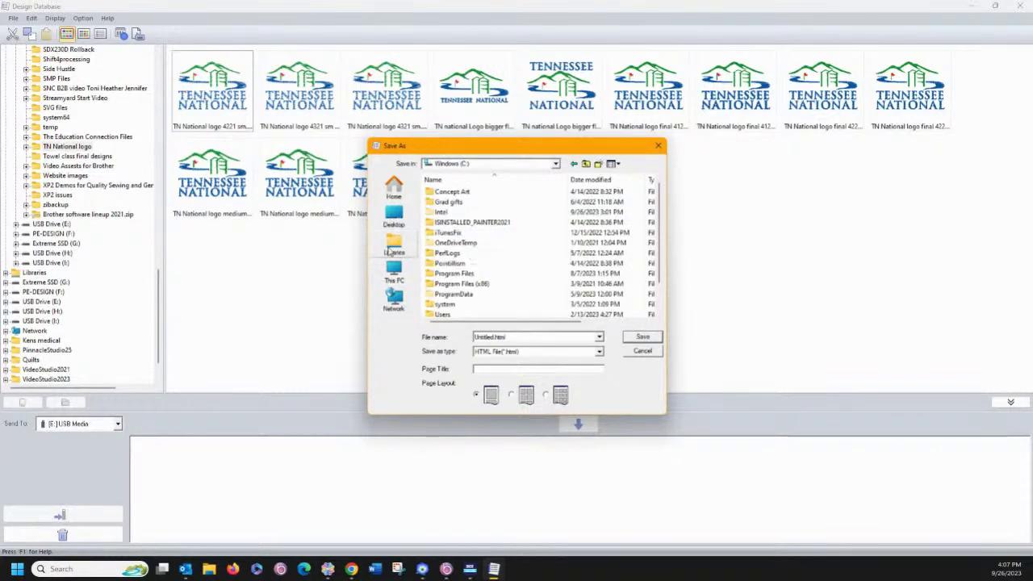
click(398, 242)
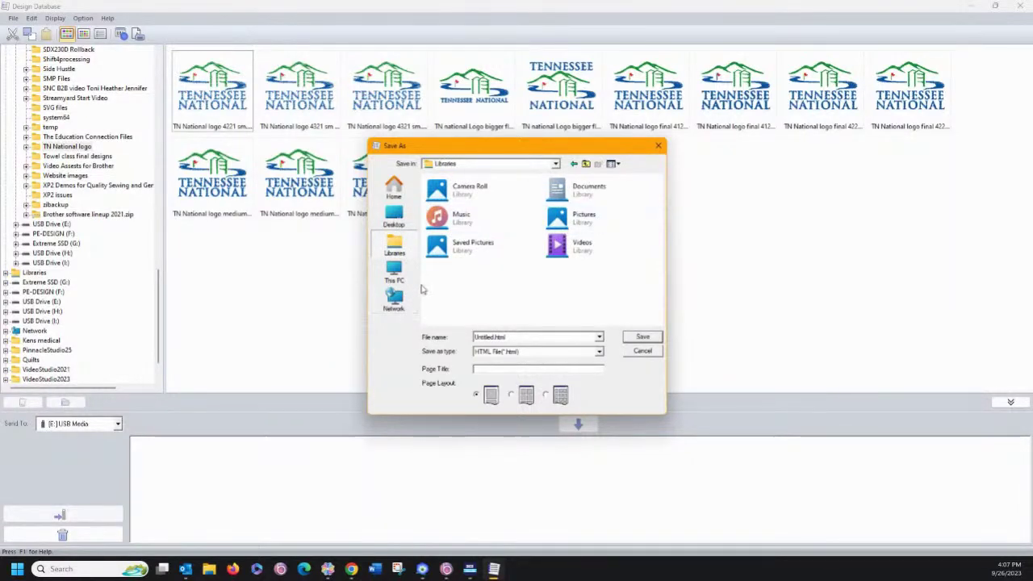
click(394, 190)
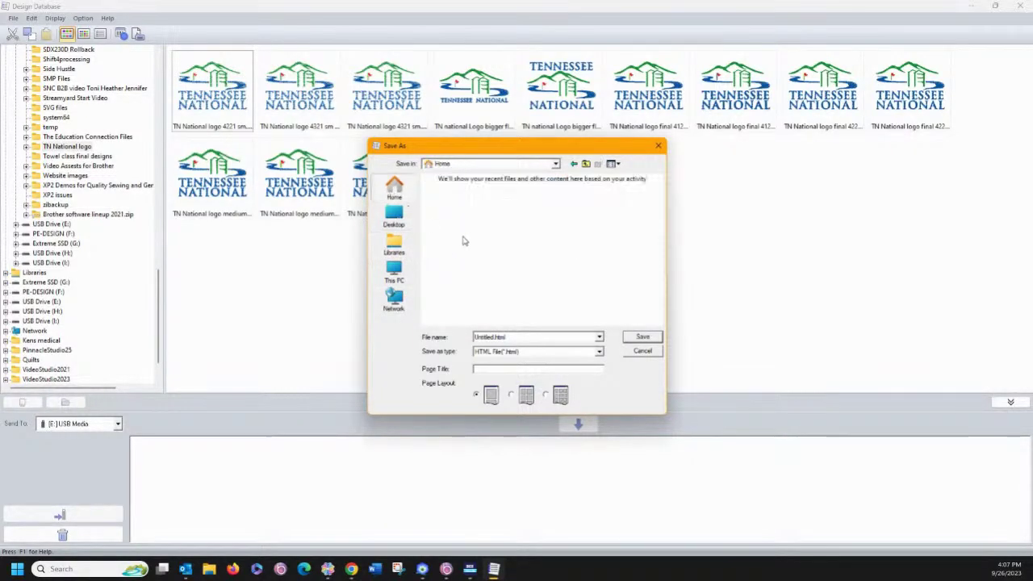
click(460, 208)
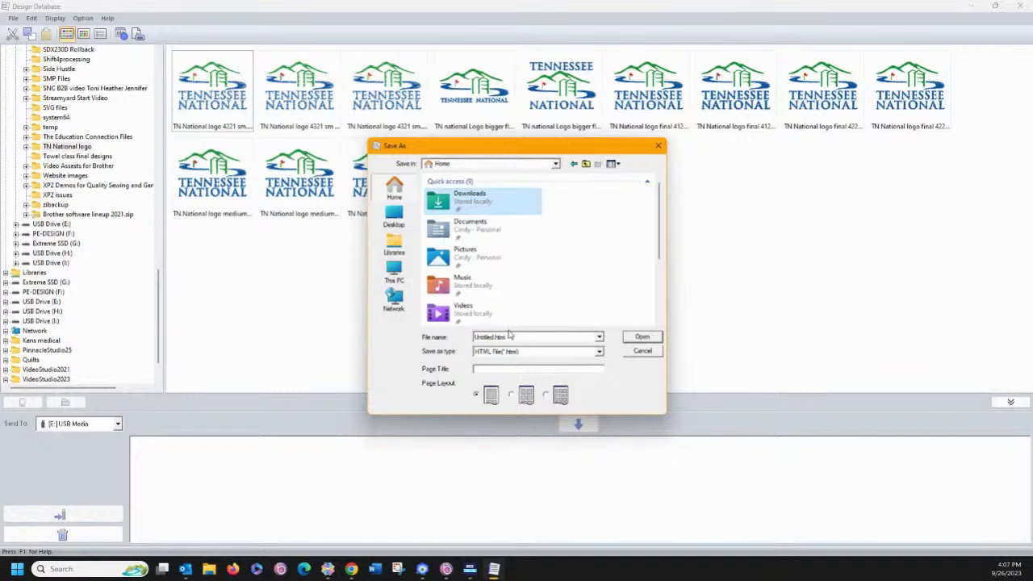
double_click(516, 336)
key(BackSpace)
text(test)
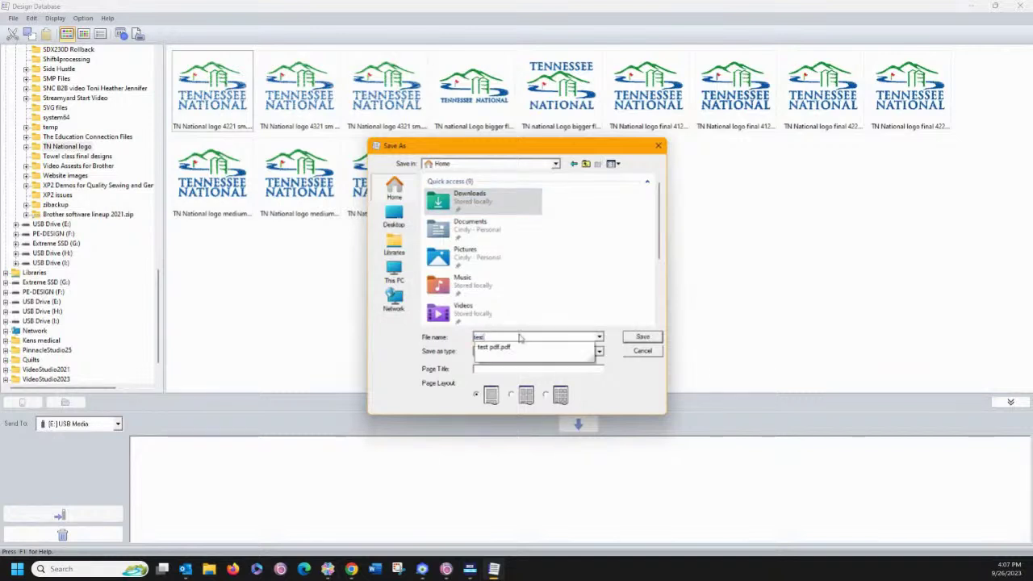
click(641, 339)
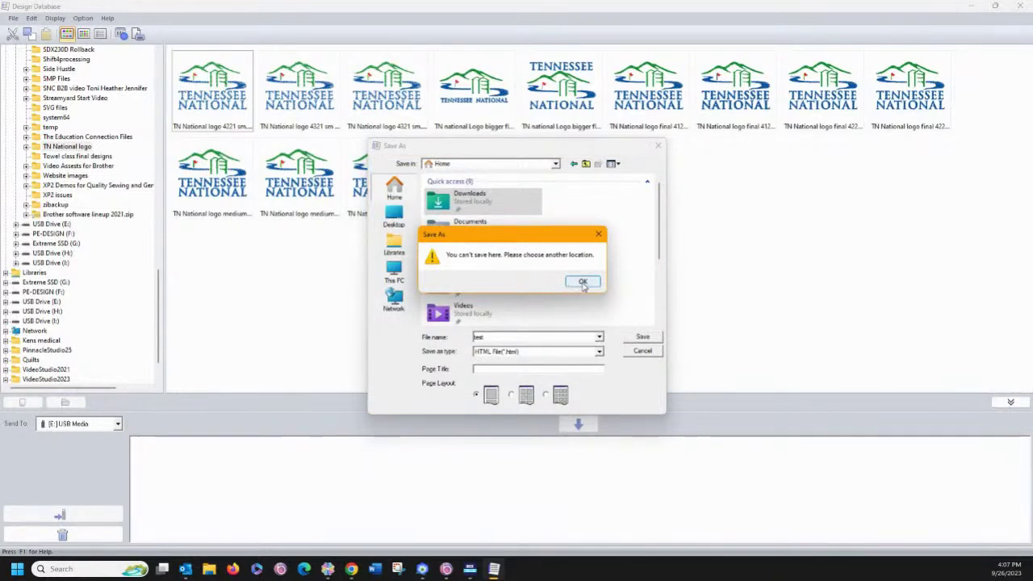
Dismiss the can't-save-here warning and save the HTML page into the Pictures folder.
click(582, 282)
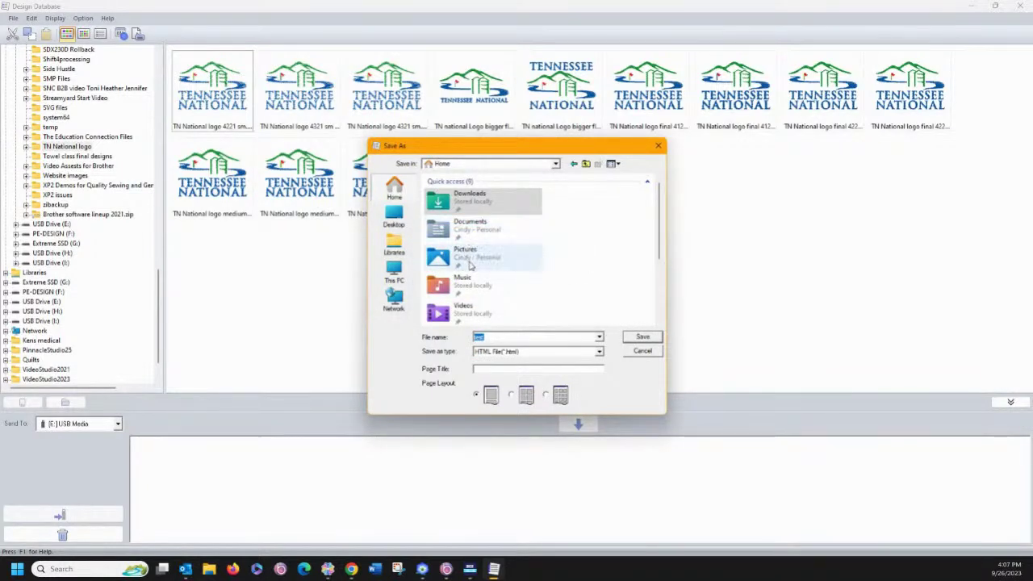
click(483, 257)
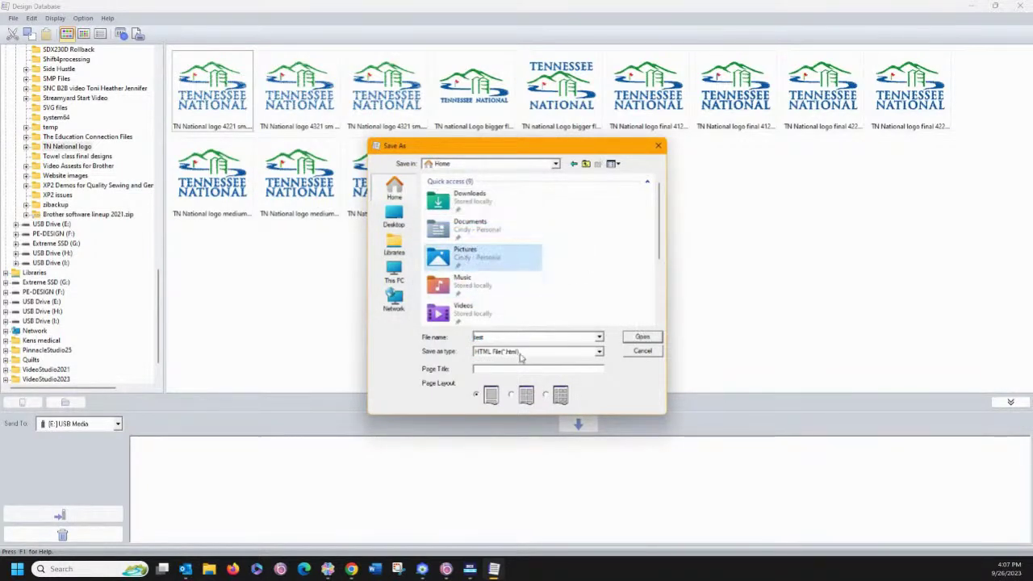
click(640, 339)
click(639, 339)
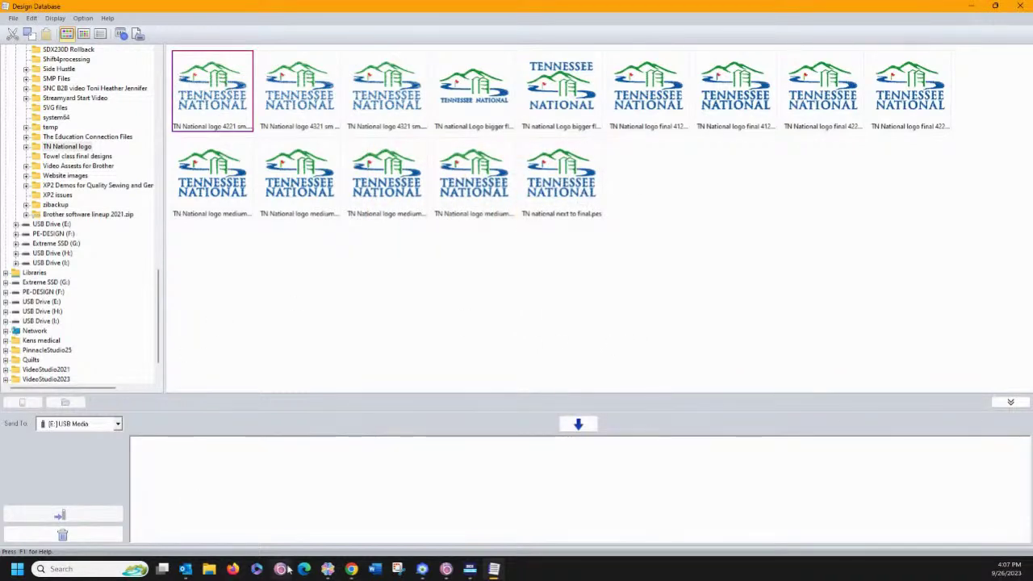
click(209, 569)
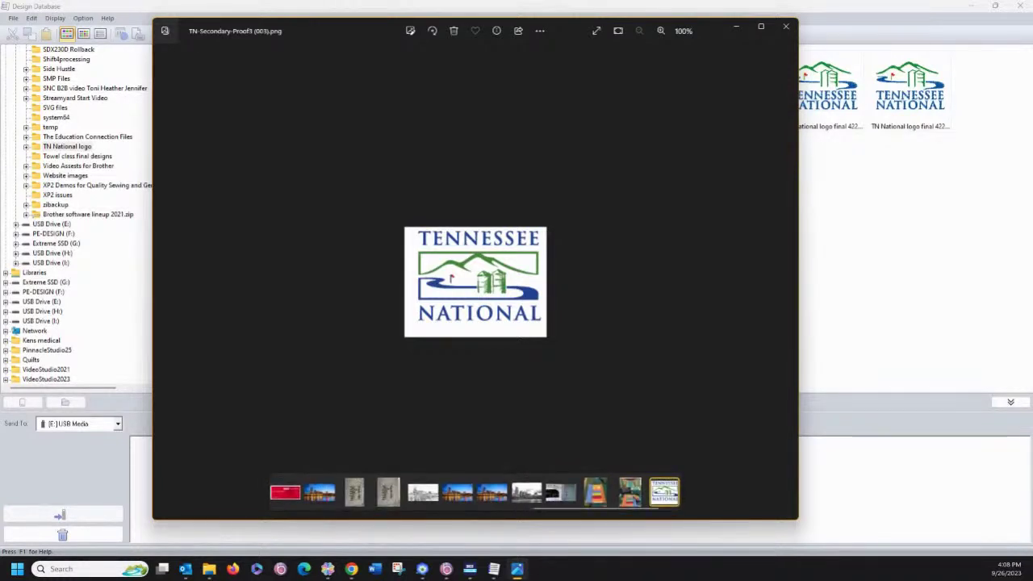
key(alt+Tab)
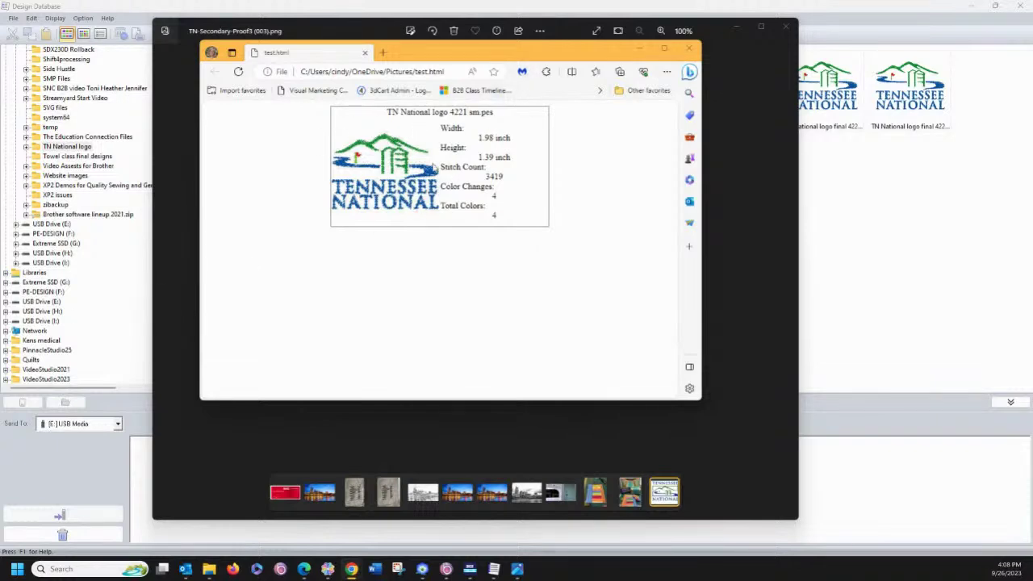
click(663, 48)
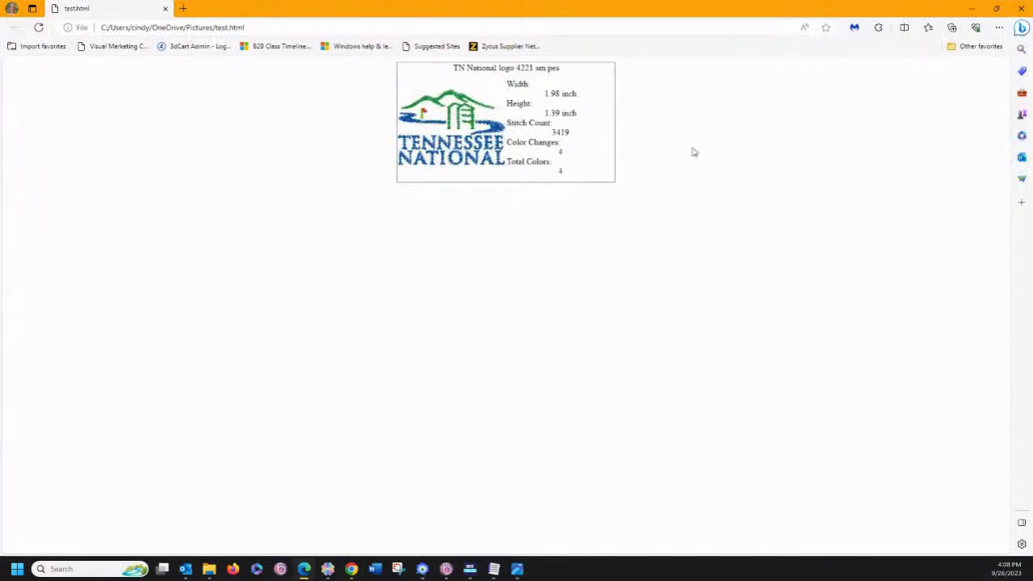
click(1021, 8)
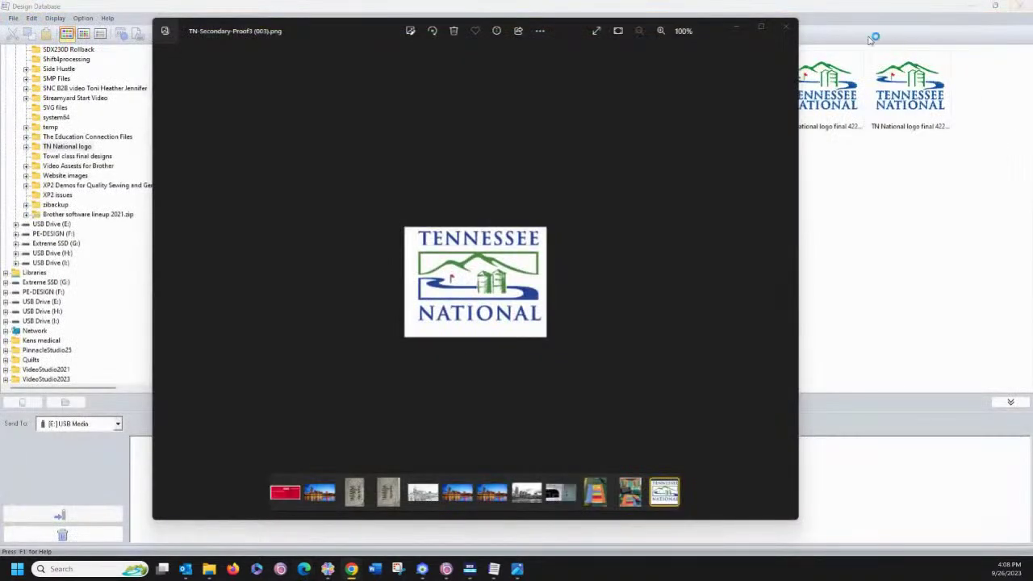
click(785, 28)
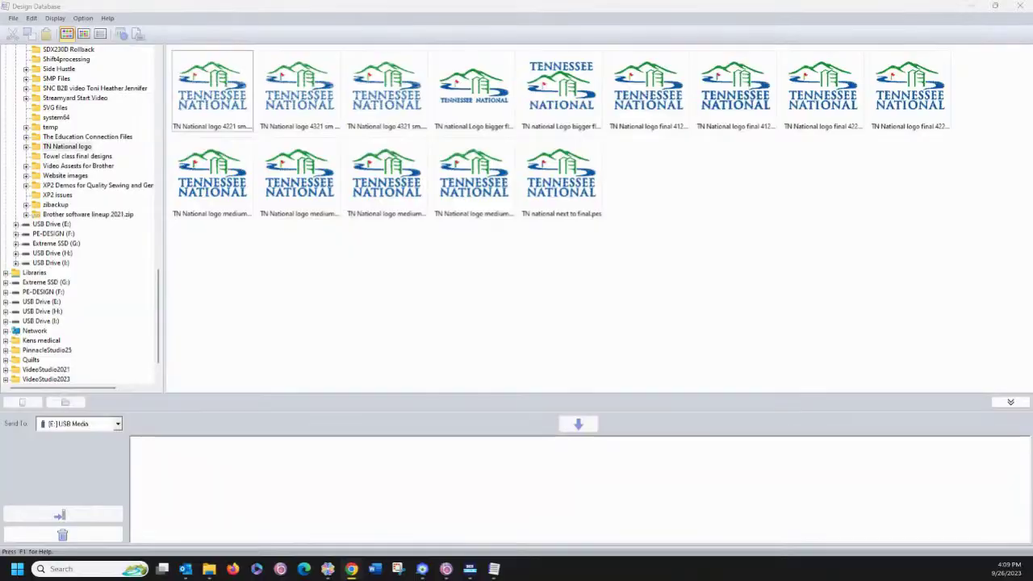